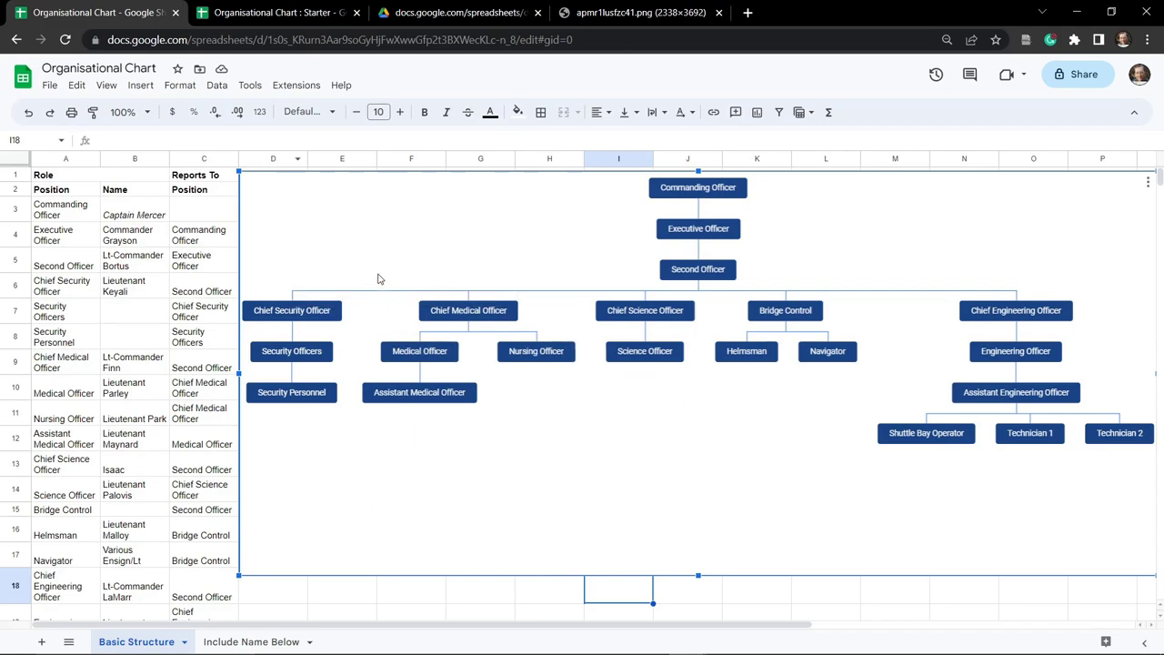
Review the USS Orville command structure image from the Commanding Officer box through to the key to the diagram.
click(280, 11)
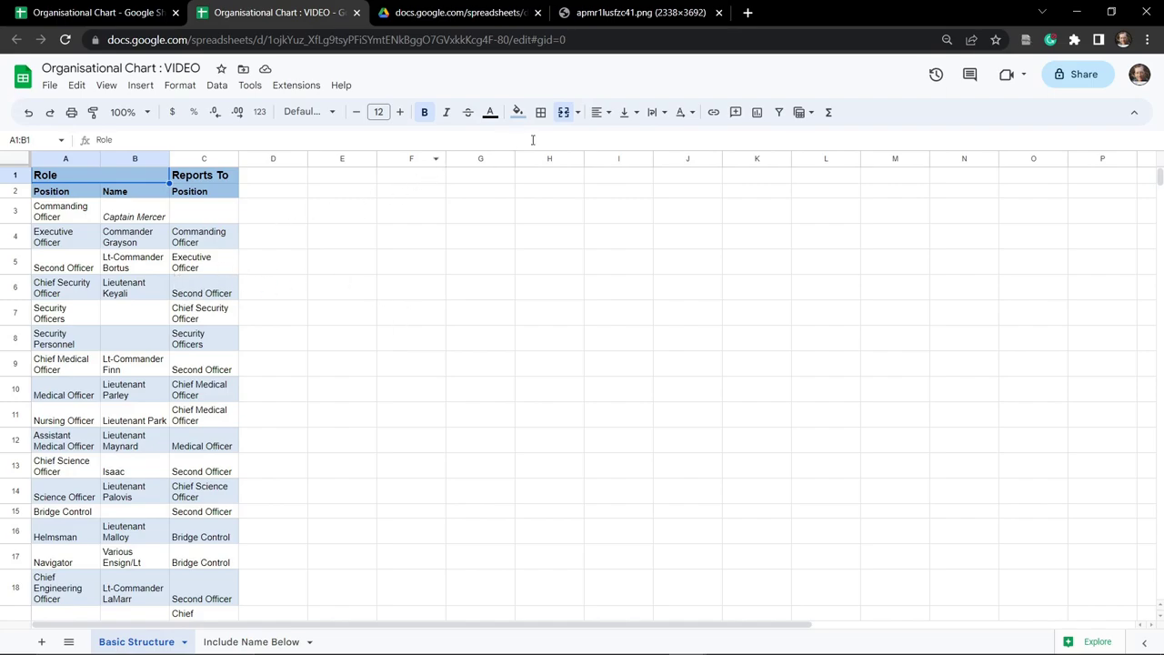
click(664, 20)
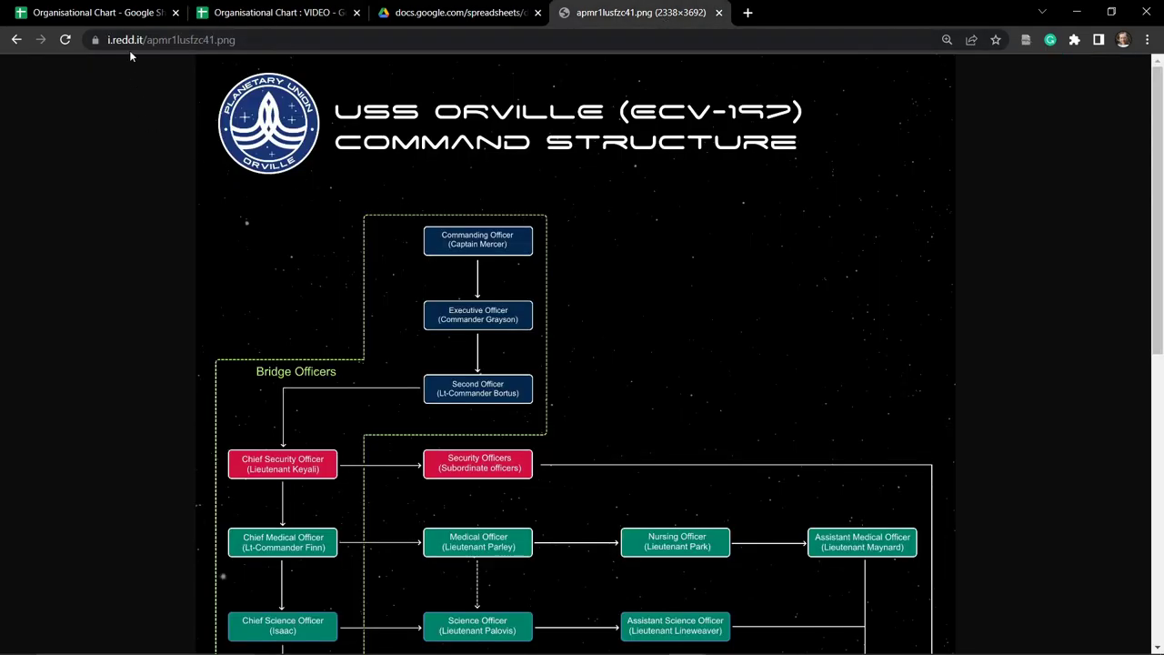
drag(143, 40, 100, 41)
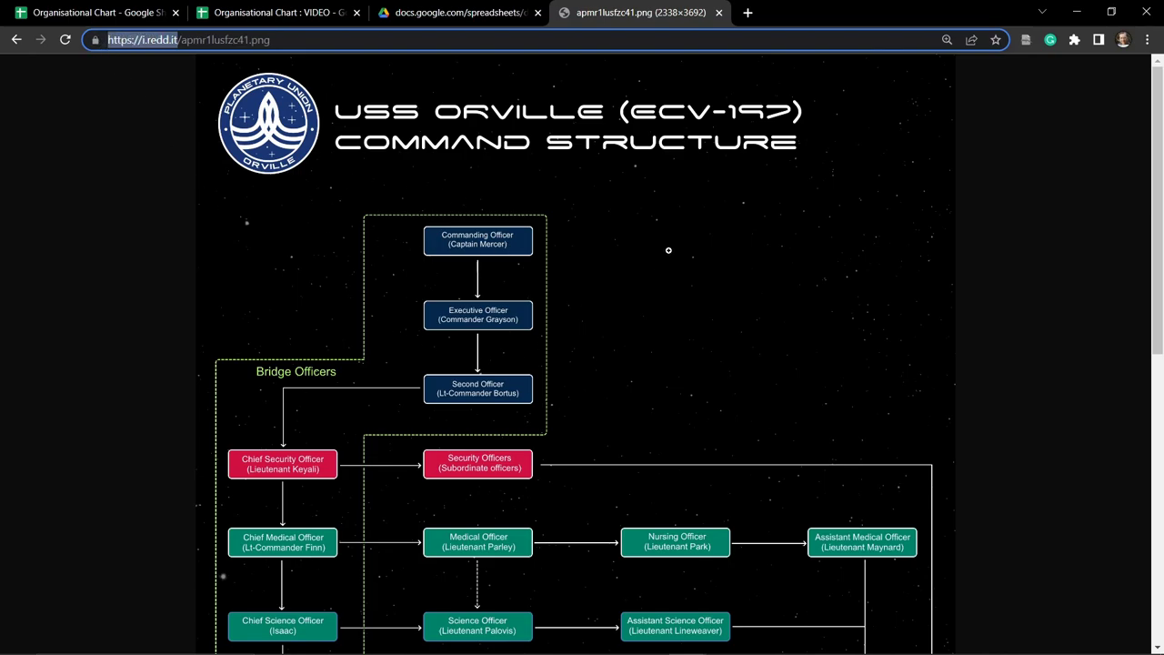
scroll(672, 264, down, 7)
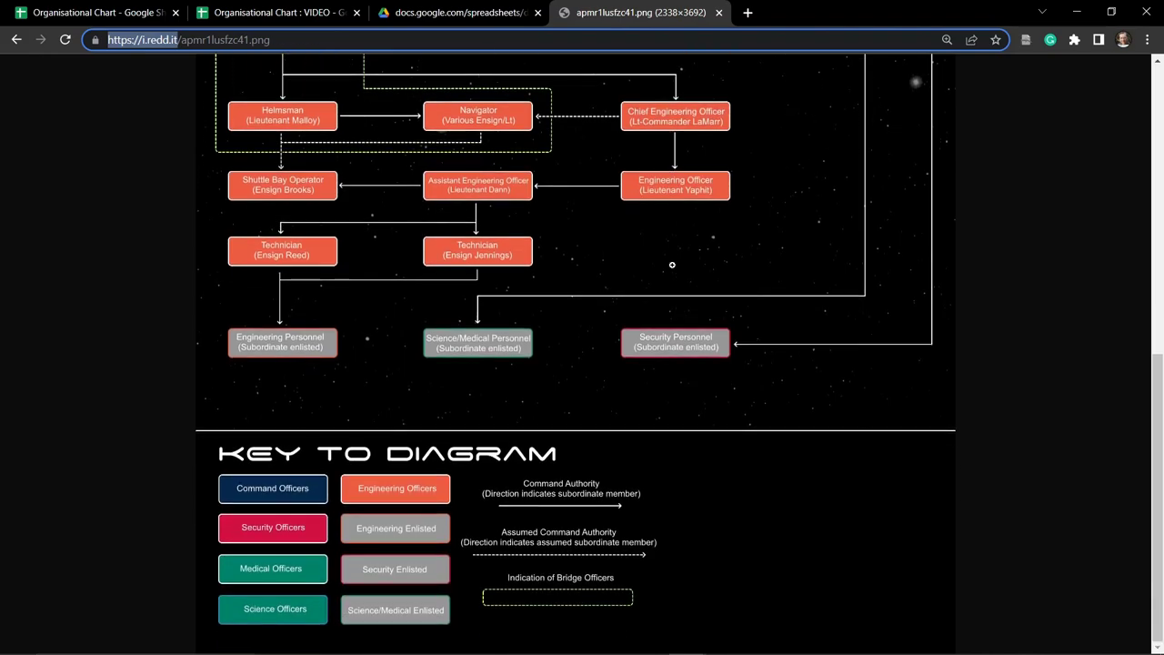
scroll(672, 265, up, 8)
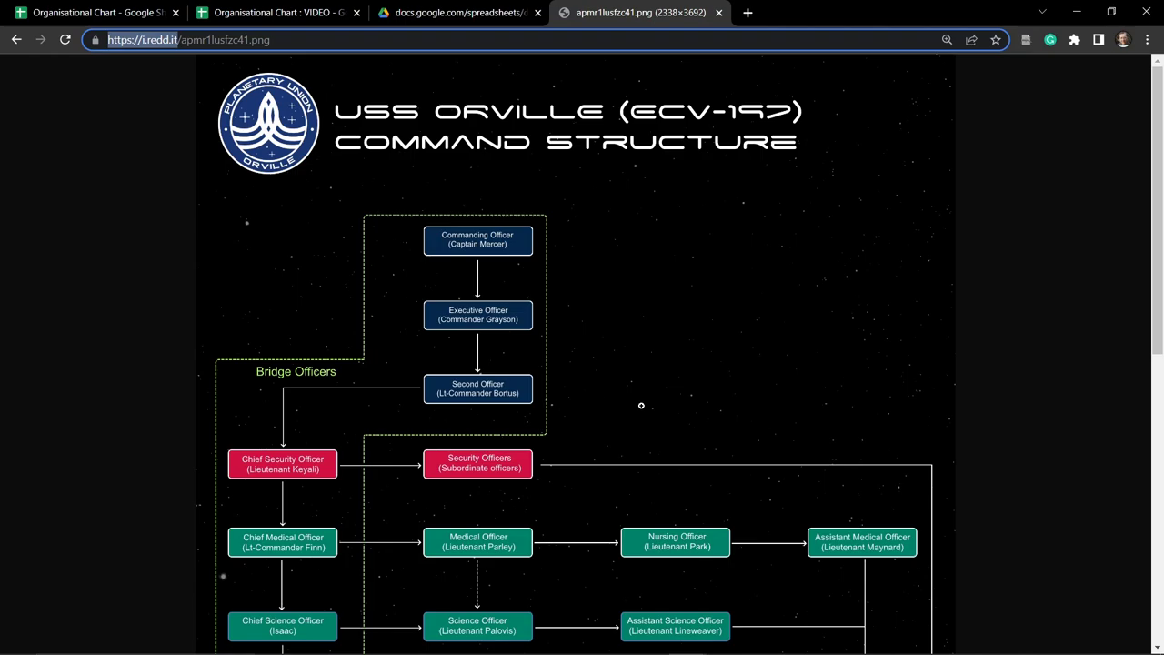
Return to the "Organisational Chart : VIDEO" spreadsheet and review the full Position, Reports To and Name columns.
click(282, 15)
click(311, 234)
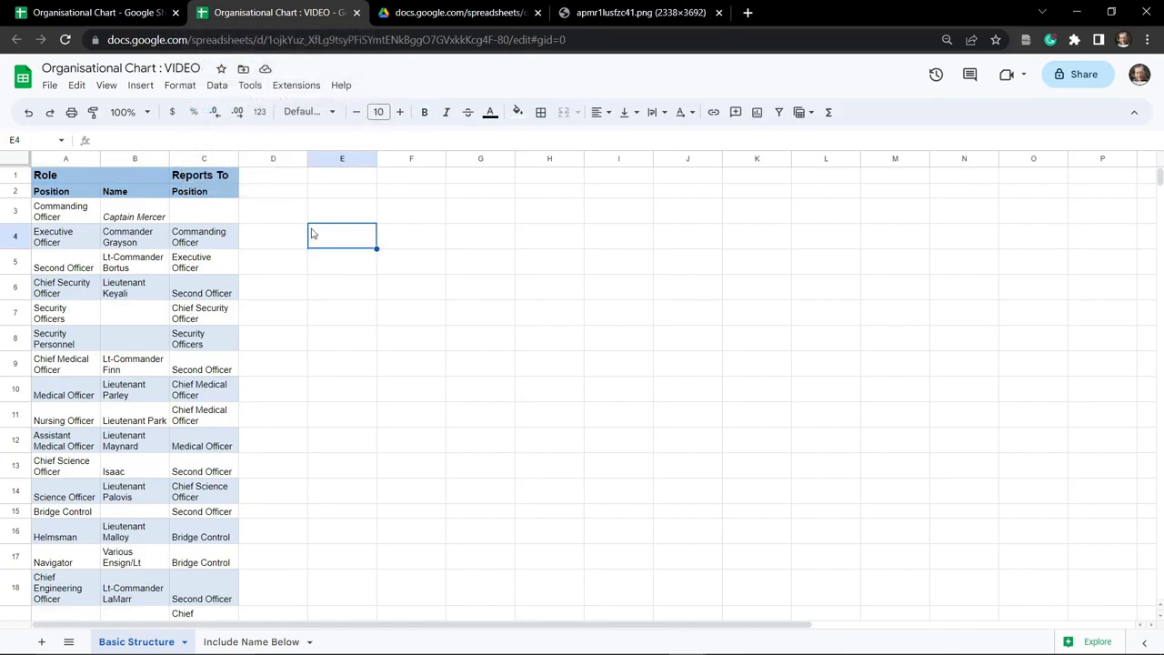
click(332, 218)
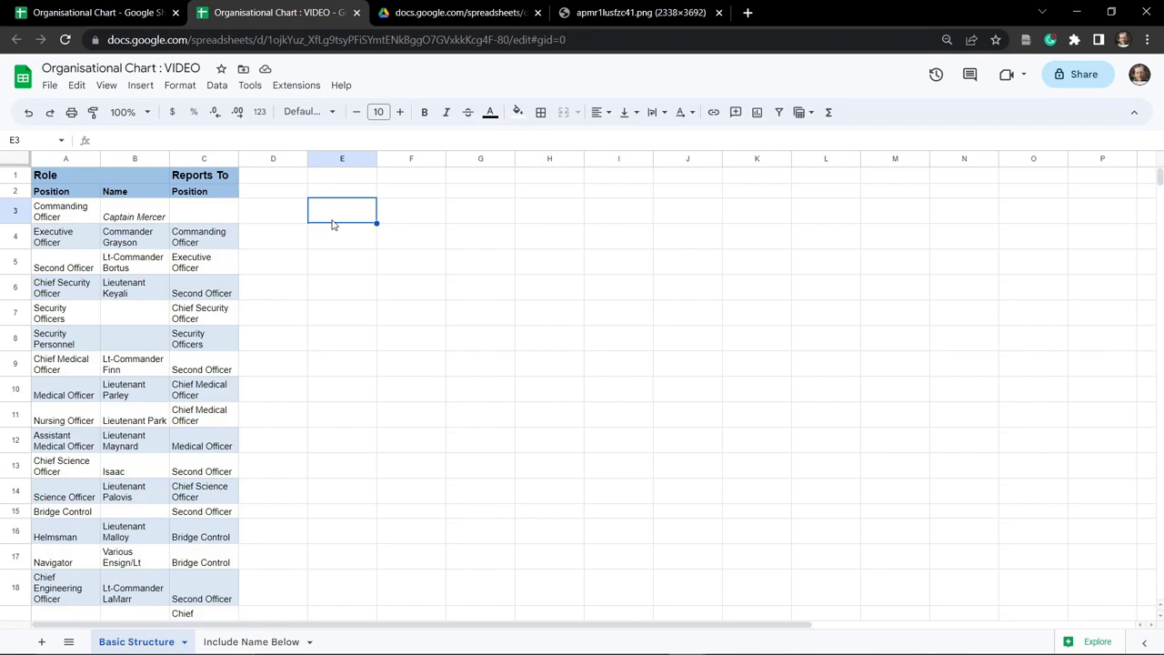
click(66, 160)
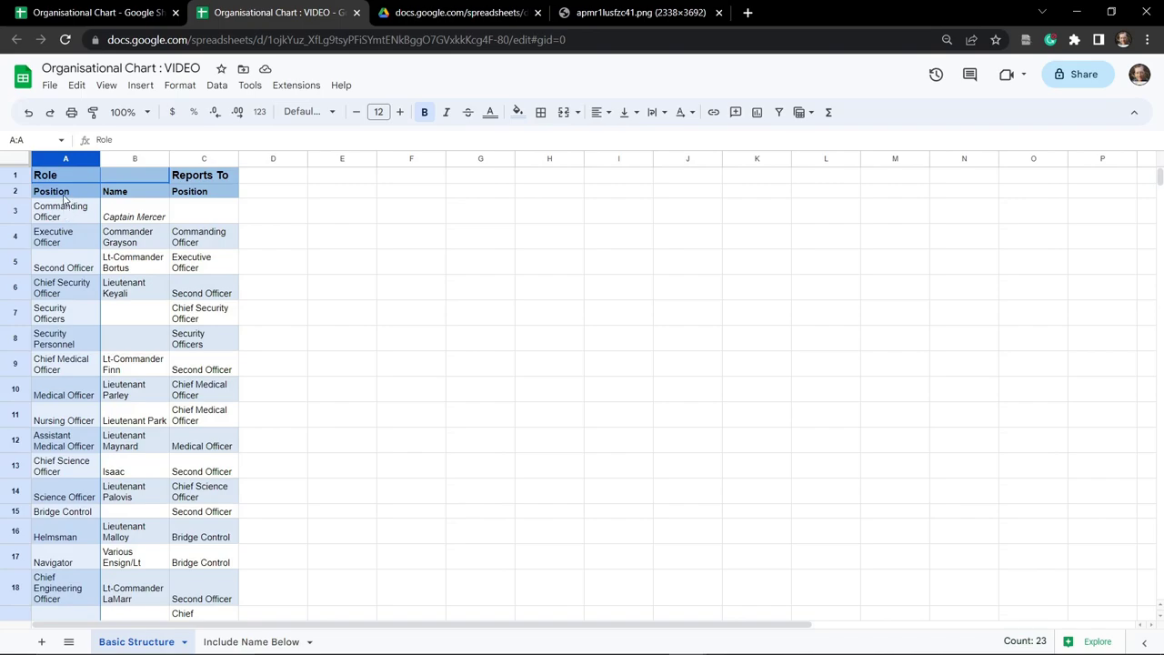
scroll(55, 546, down, 3)
scroll(52, 552, down, 4)
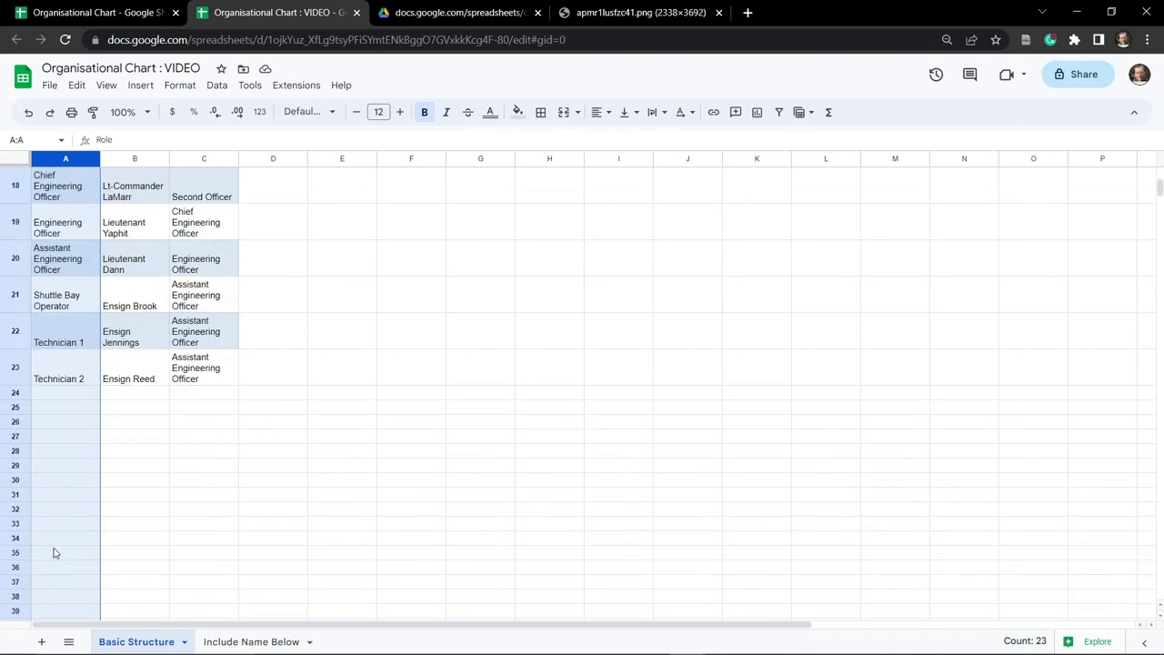
scroll(55, 552, up, 7)
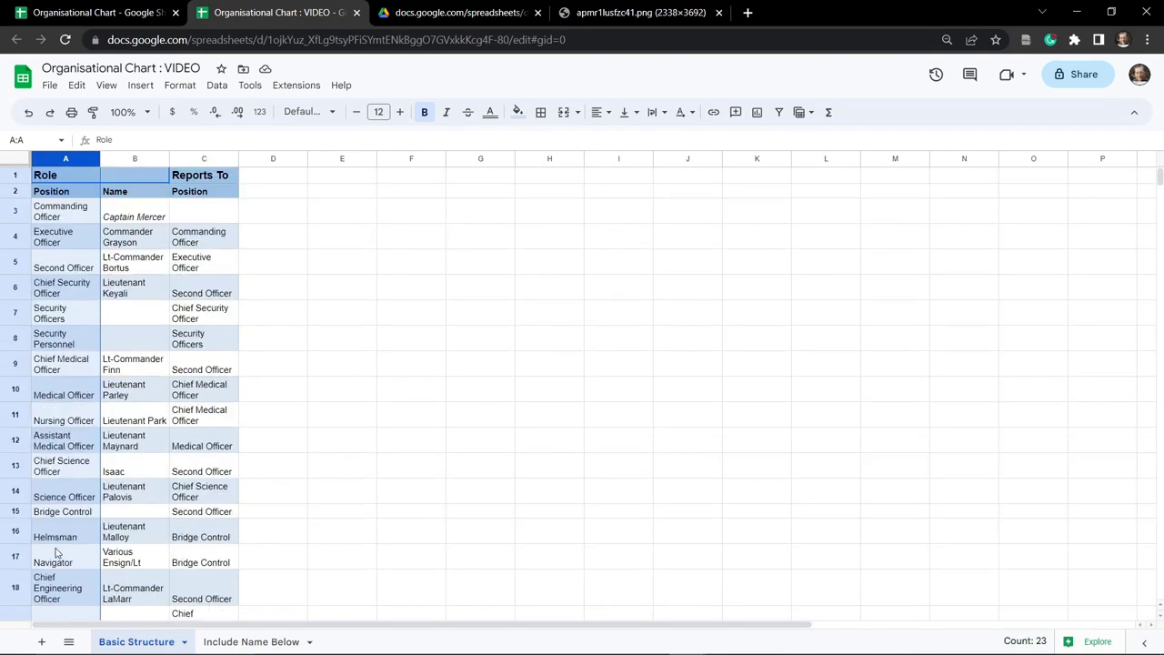
click(204, 159)
scroll(195, 455, down, 5)
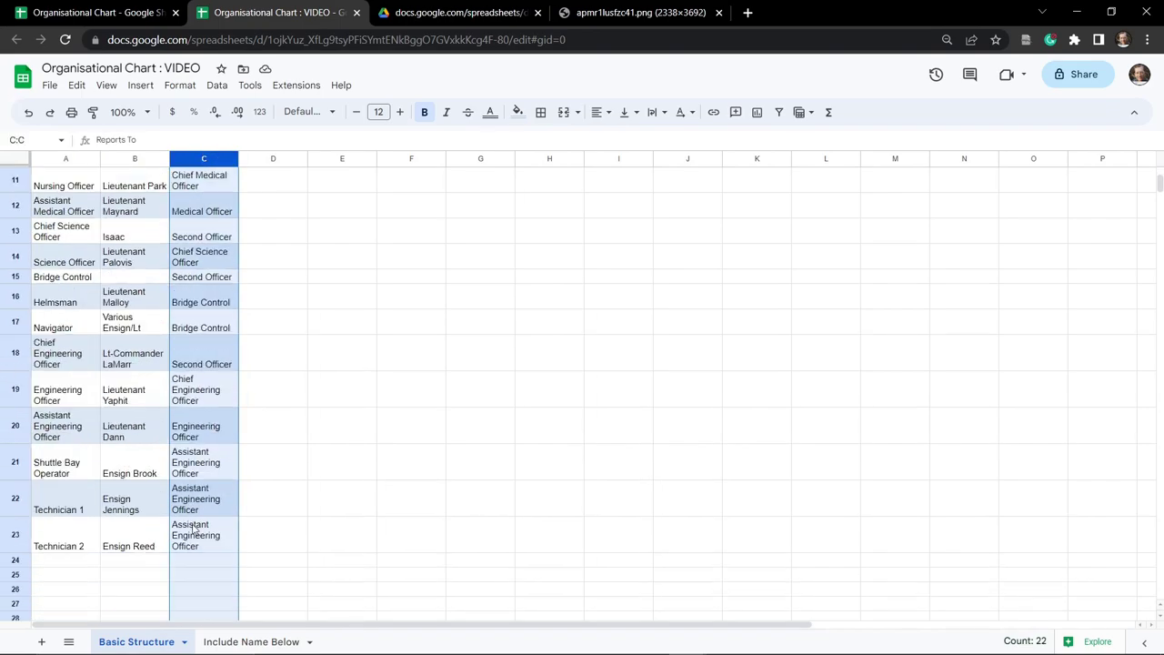
scroll(186, 473, up, 5)
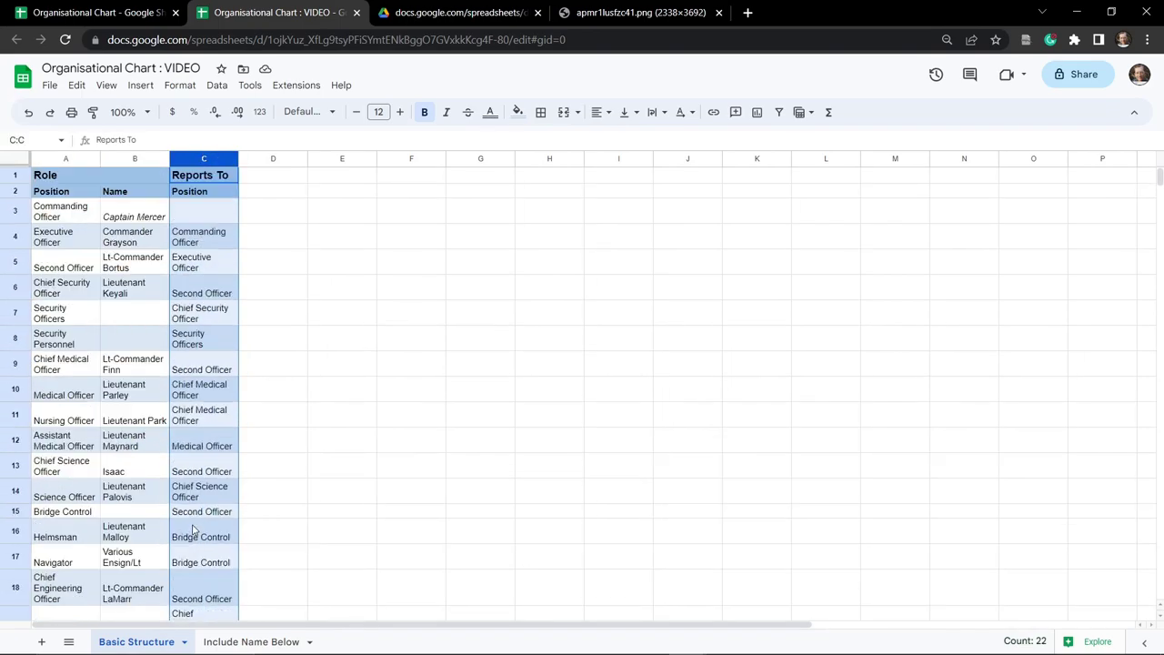
click(129, 161)
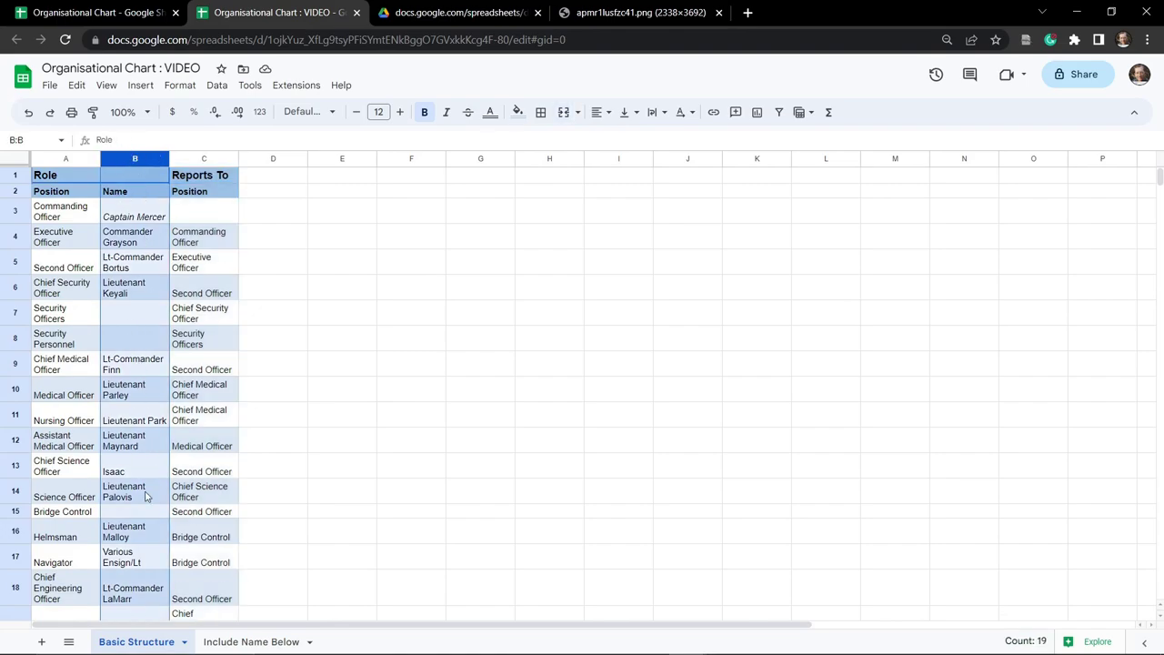
scroll(137, 454, down, 4)
scroll(134, 531, up, 1)
scroll(133, 530, up, 3)
Examine the top position entries in A3 to A6, from Commanding Officer to Chief Security Officer.
click(72, 221)
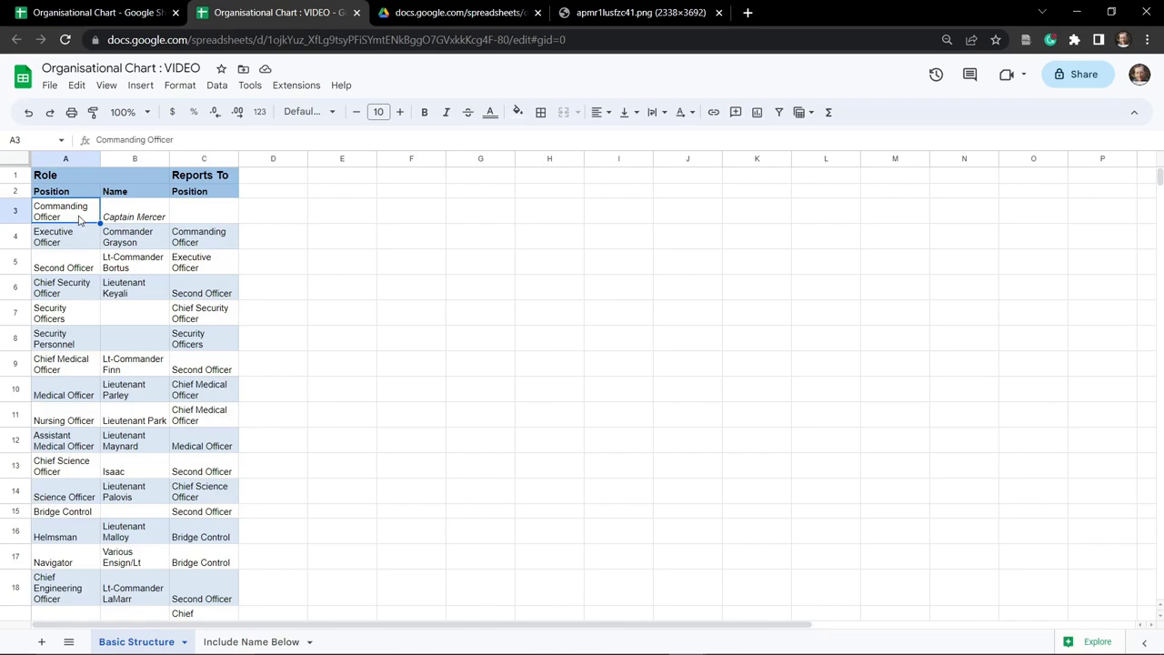
click(75, 242)
click(67, 272)
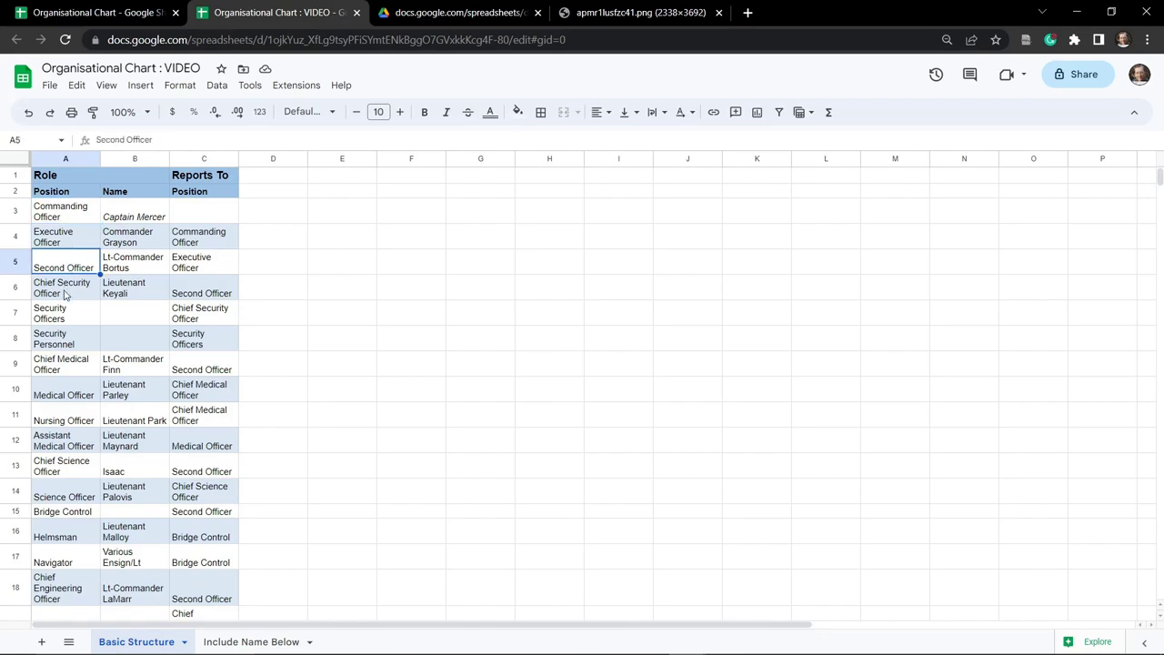
click(67, 291)
click(69, 238)
click(69, 264)
click(71, 217)
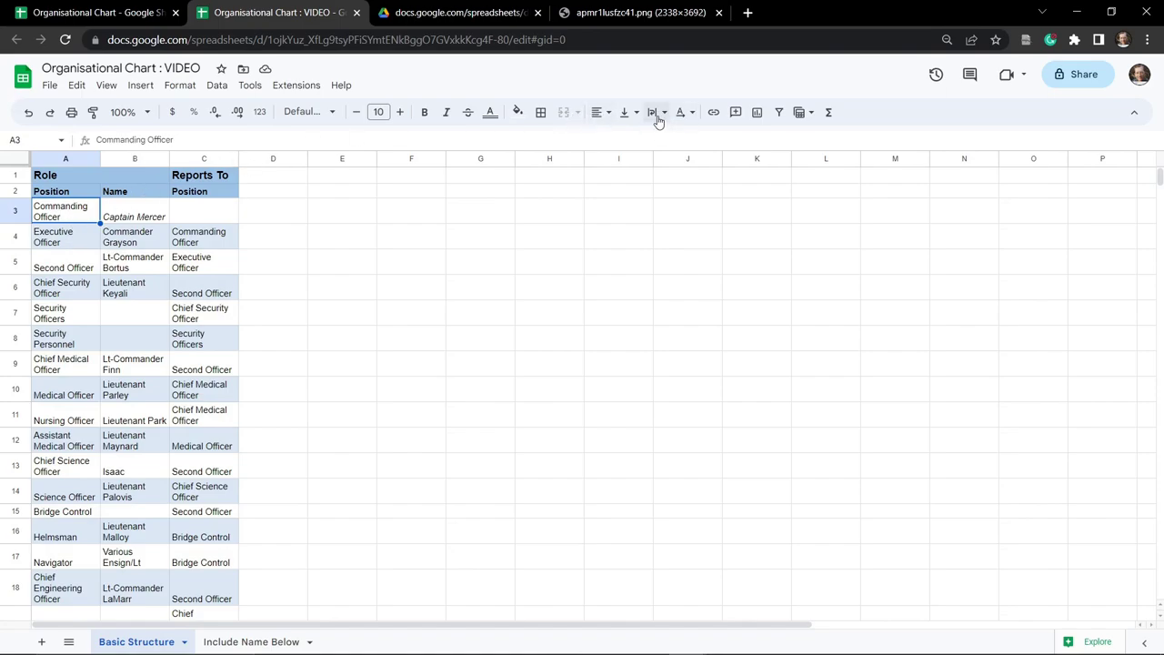
Widen column A until every position title fits on one line, and narrow it again to just wider than column B.
drag(100, 158, 164, 158)
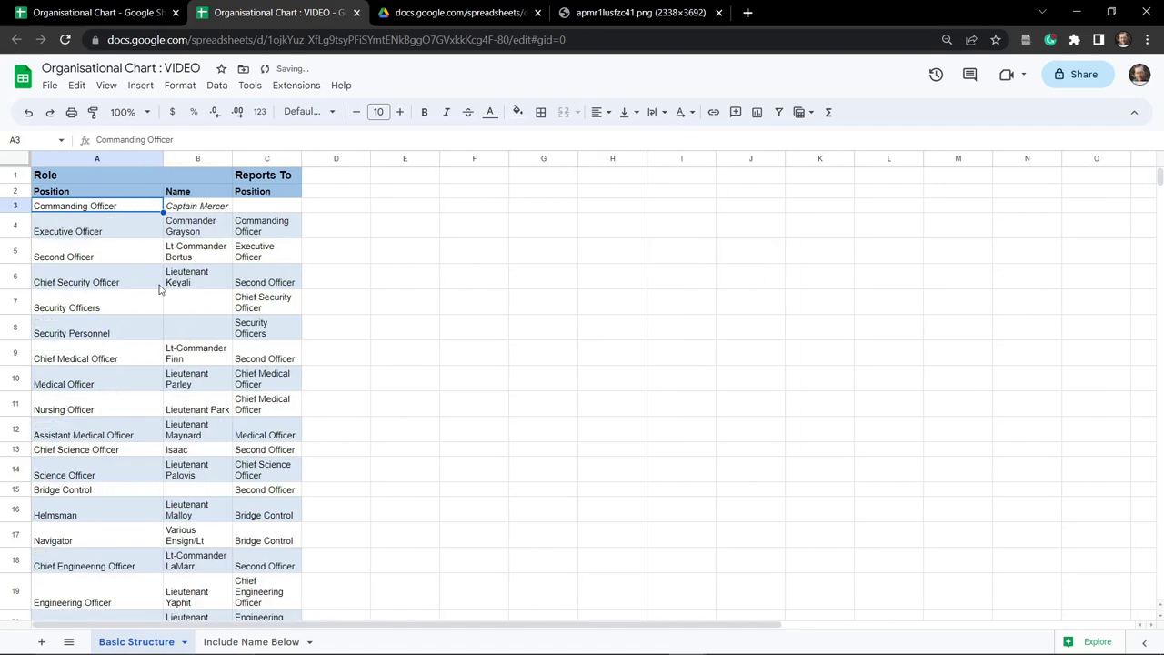
scroll(118, 446, down, 3)
scroll(126, 362, up, 3)
drag(164, 158, 105, 158)
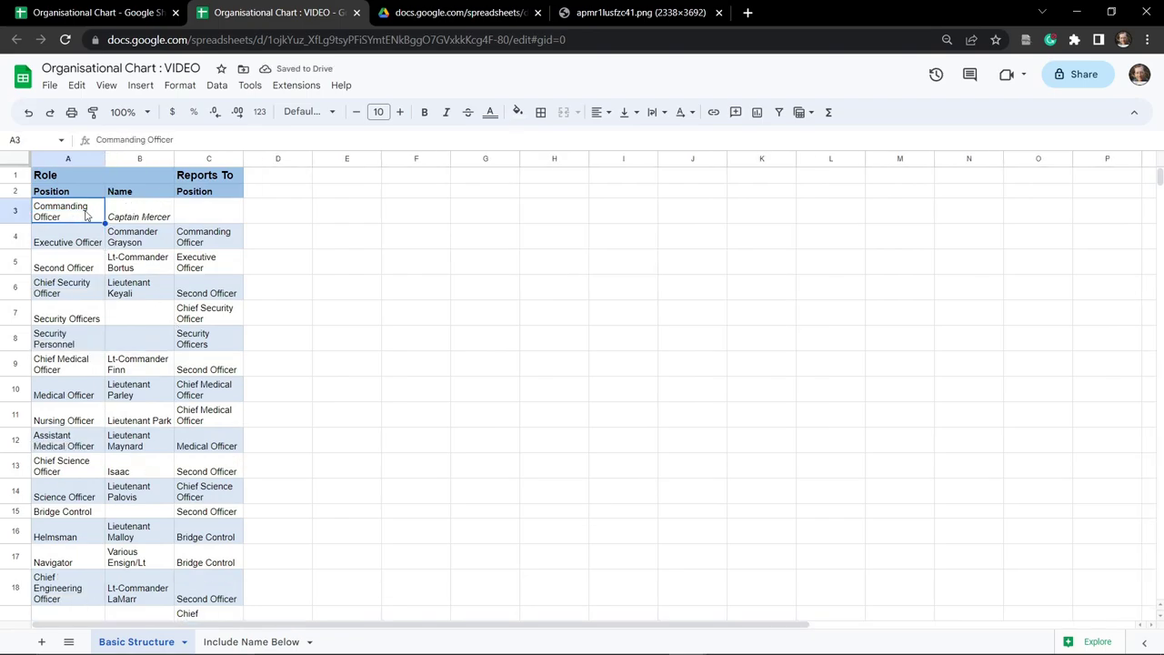
Compare the command structure image with the spreadsheet's Commanding, Executive and Second Officer rows and the Position header.
key(ctrl+4)
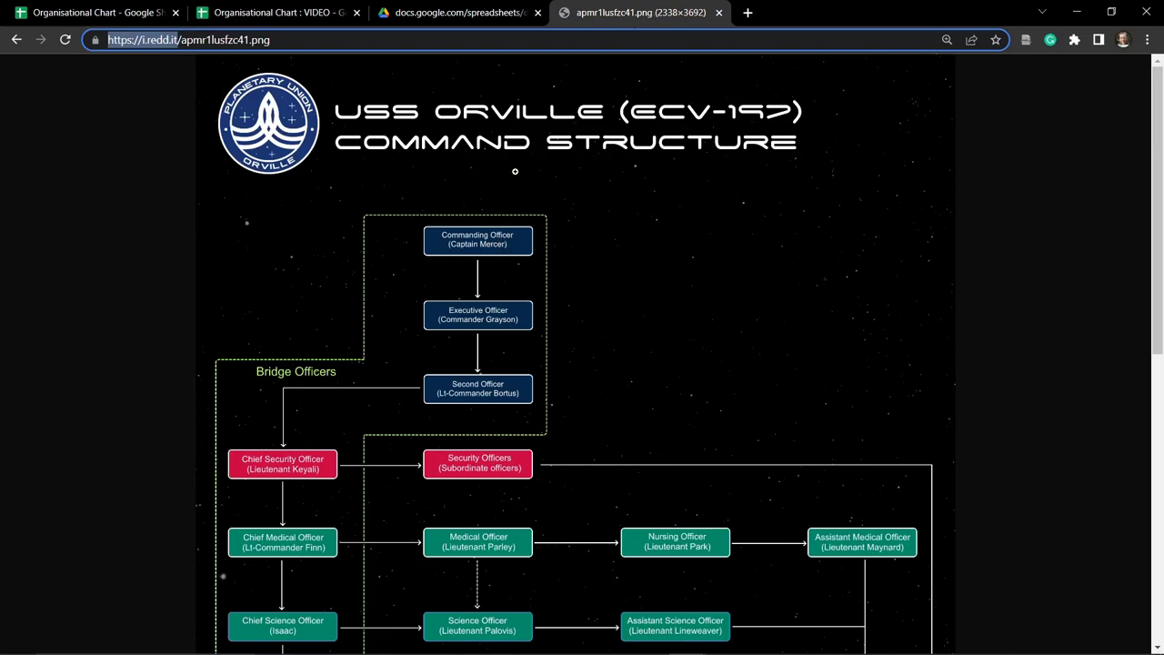
click(272, 13)
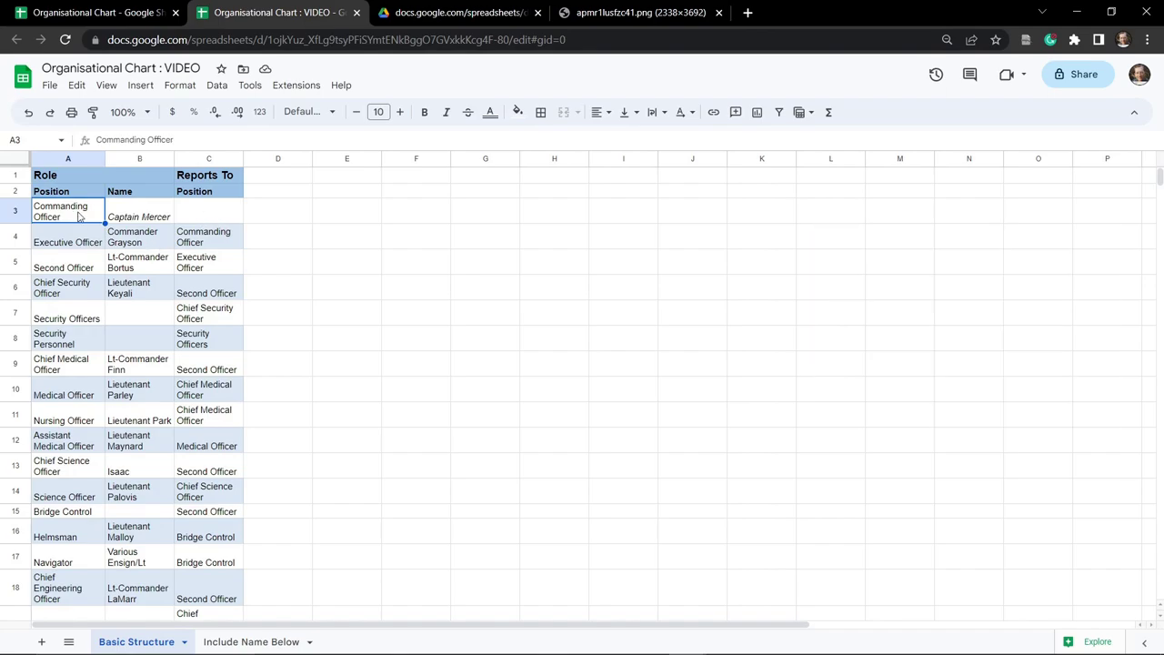
click(79, 248)
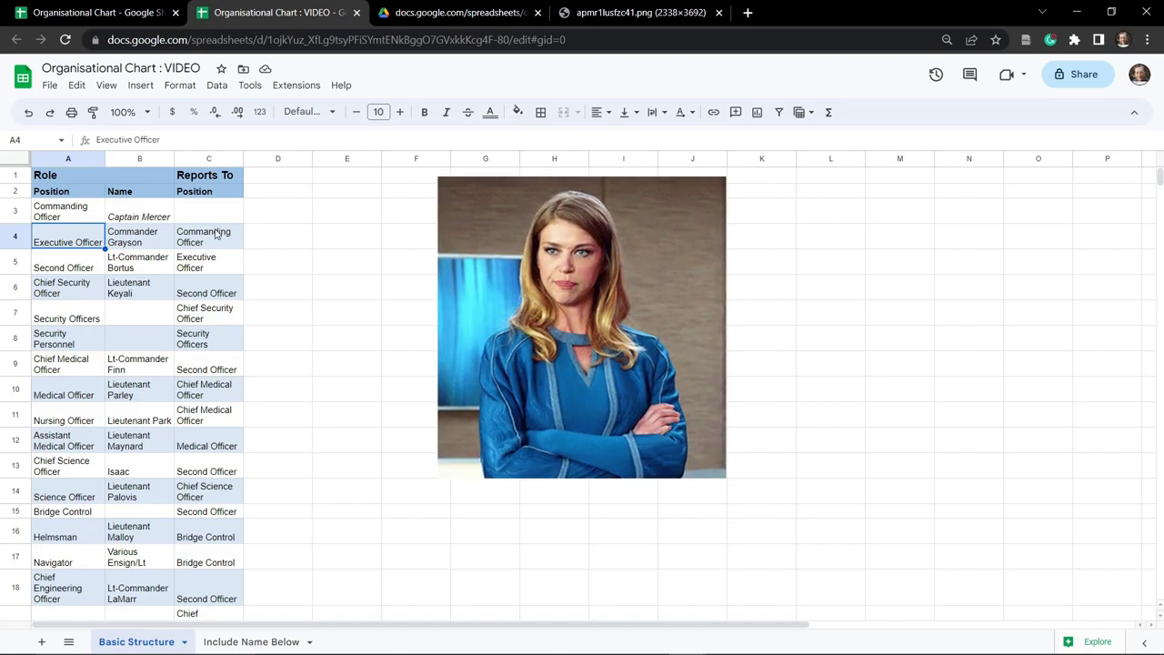
click(71, 211)
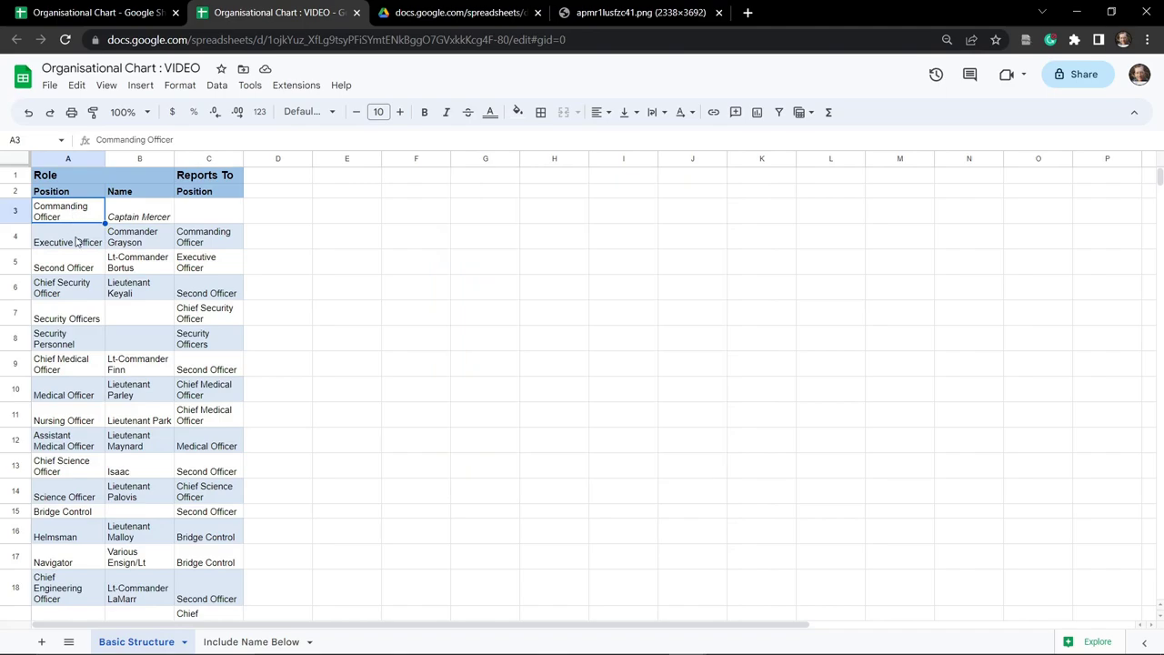
click(87, 272)
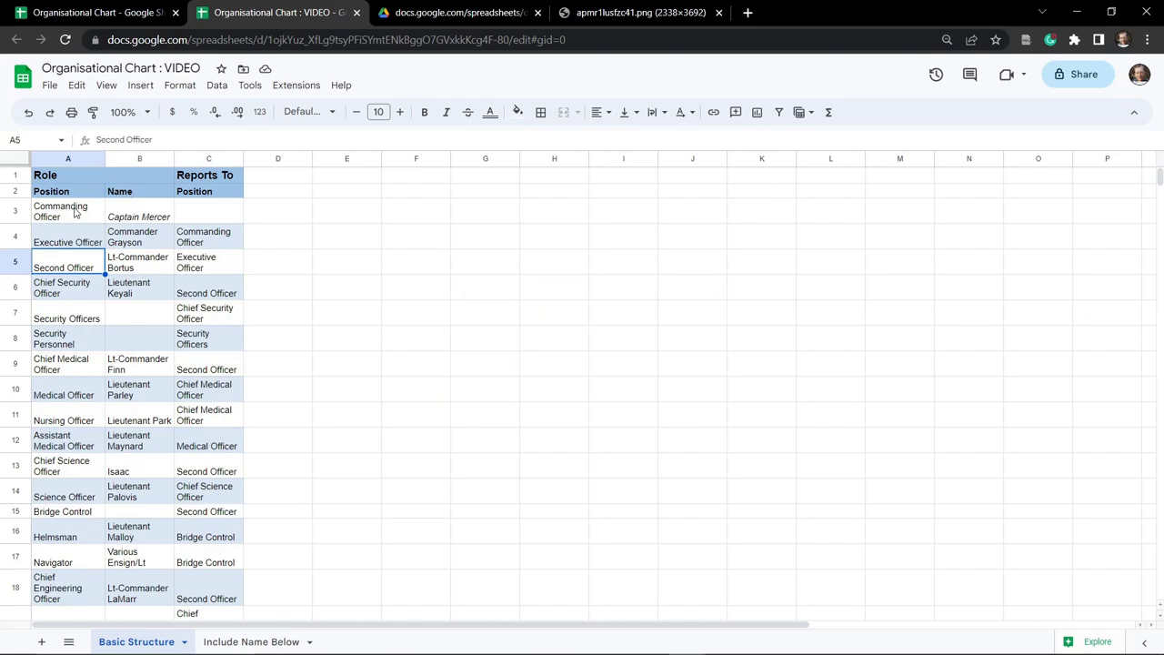
click(625, 22)
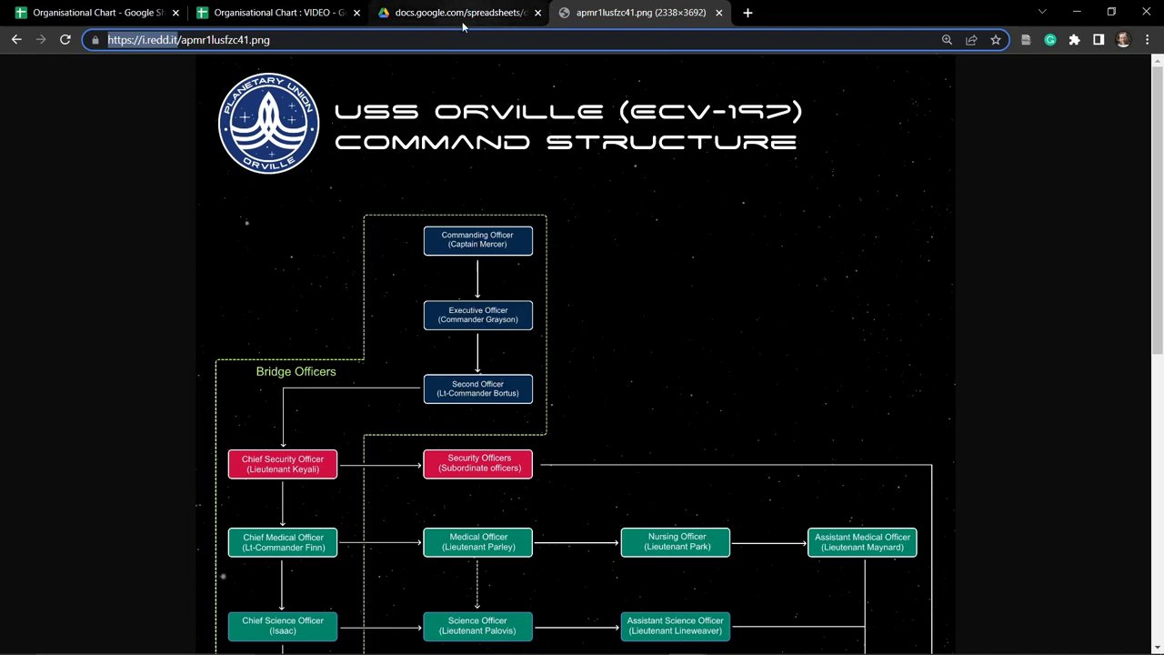
click(281, 16)
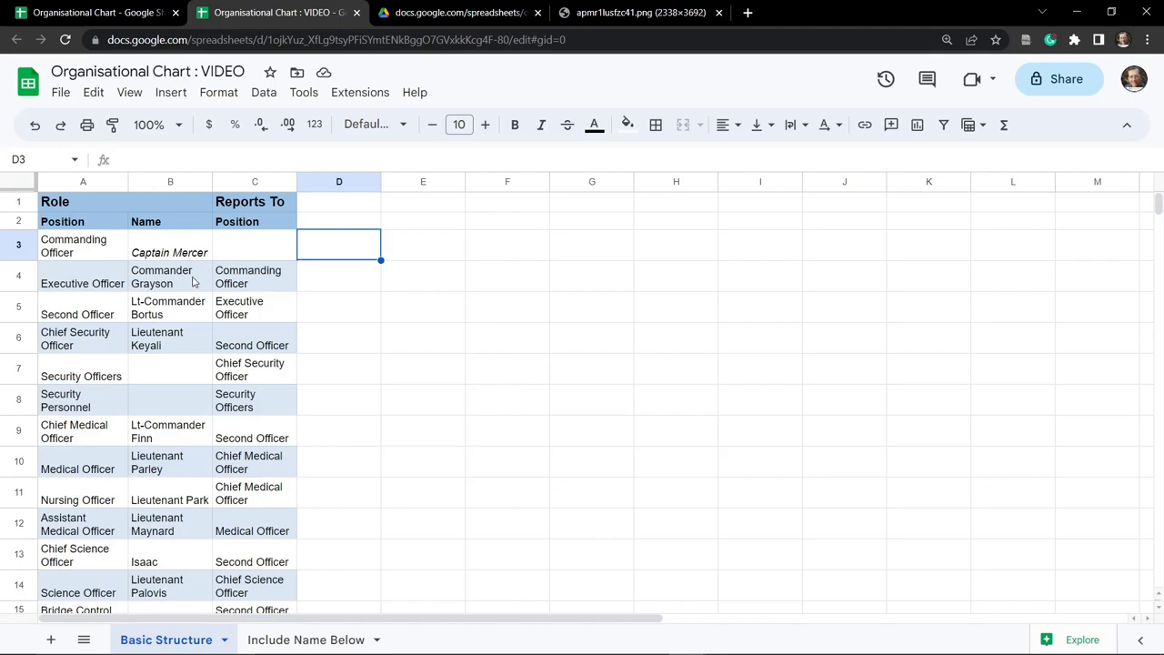
click(87, 226)
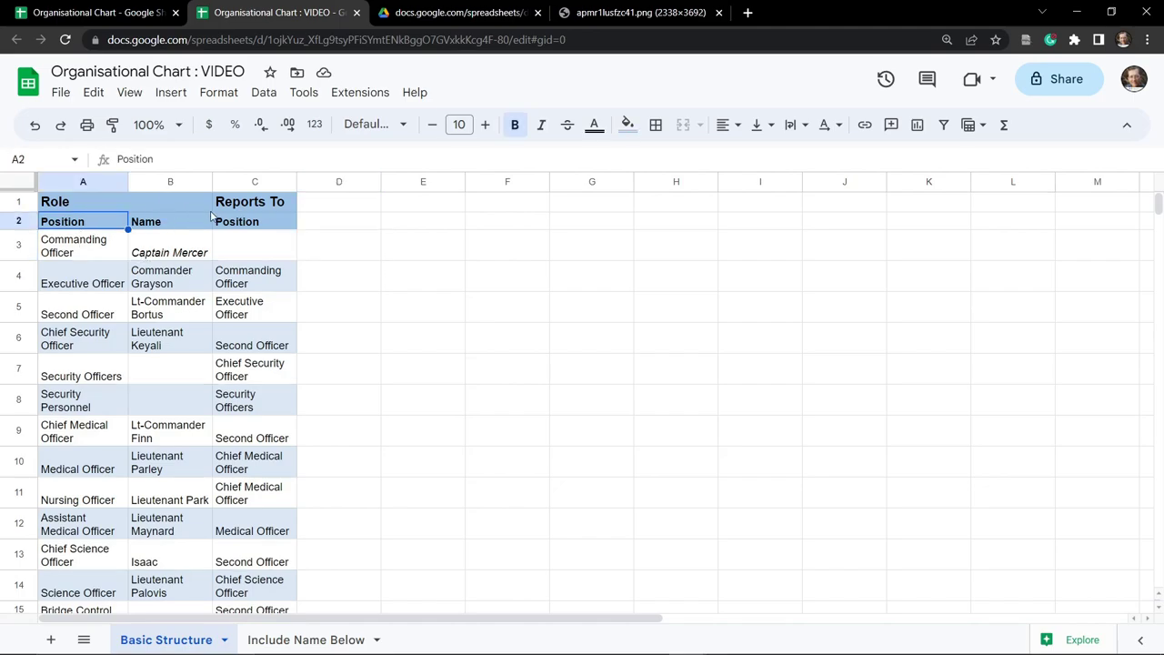
Select the organisation data from the Commanding Officer row to the Technician 2 row, range A3:C23.
click(81, 250)
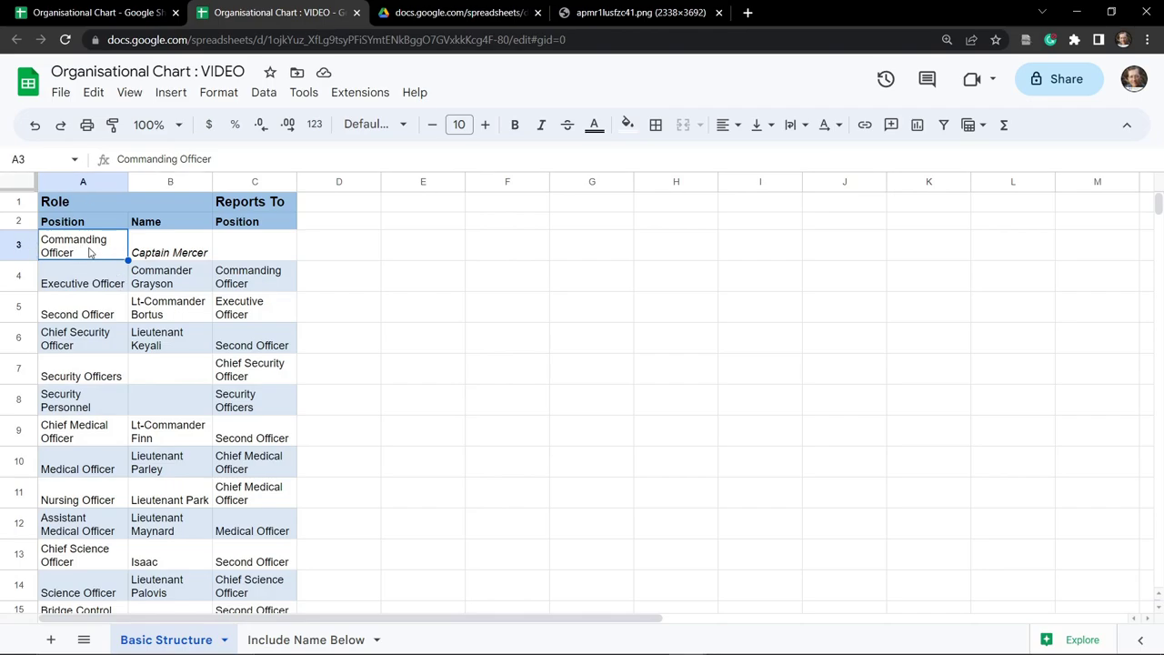
scroll(221, 307, down, 7)
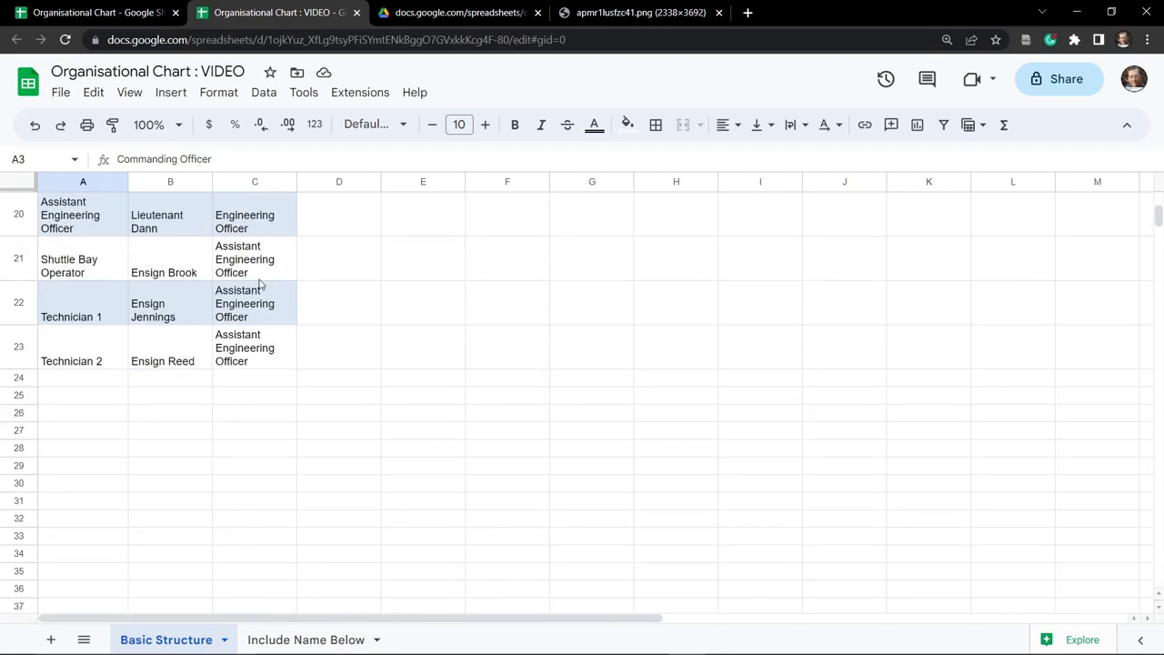
shift+click(265, 358)
scroll(259, 455, up, 1)
scroll(255, 491, down, 1)
Extend the data selection down to C66 to include blank rows, and check the rows it covers.
scroll(245, 564, down, 8)
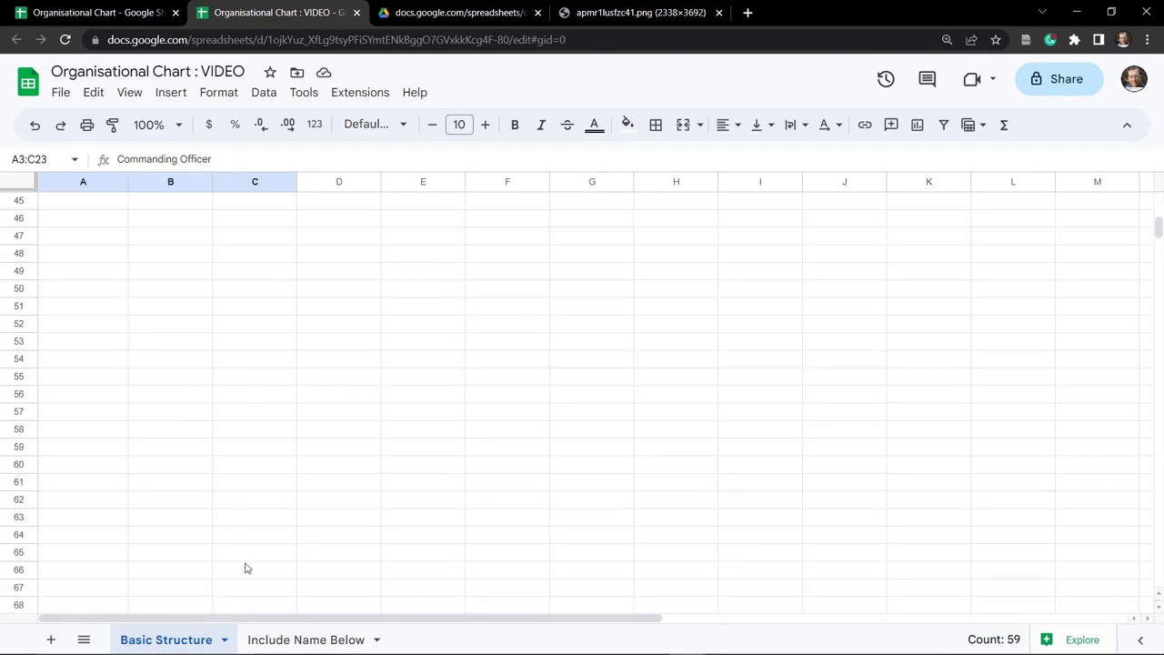
scroll(260, 568, down, 1)
shift+click(261, 570)
scroll(159, 450, up, 10)
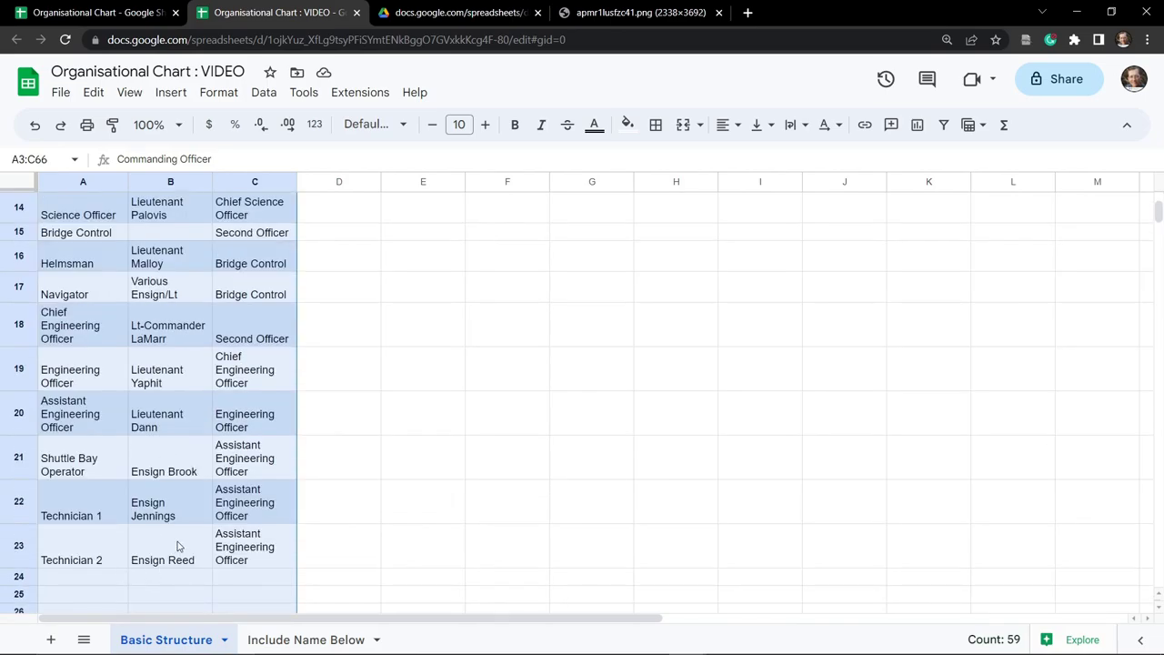
scroll(180, 534, up, 3)
scroll(180, 535, up, 2)
scroll(137, 377, down, 6)
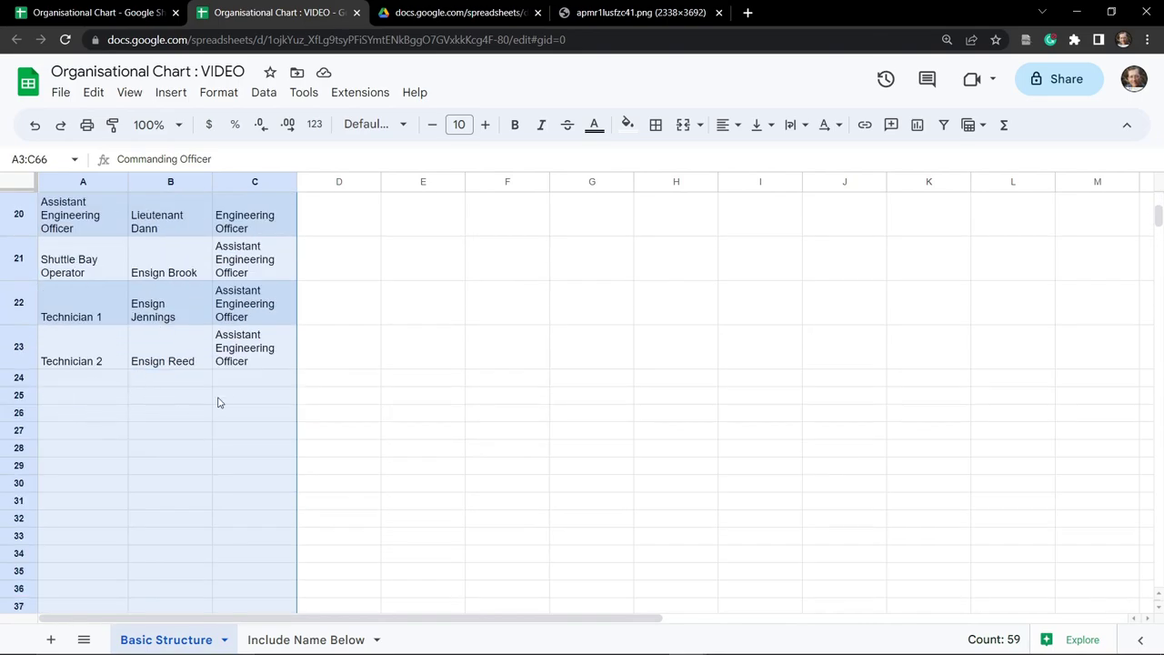
scroll(218, 400, up, 5)
Select the range A3:C100, covering the organisation data without its headers plus blank rows for additional entries.
click(79, 246)
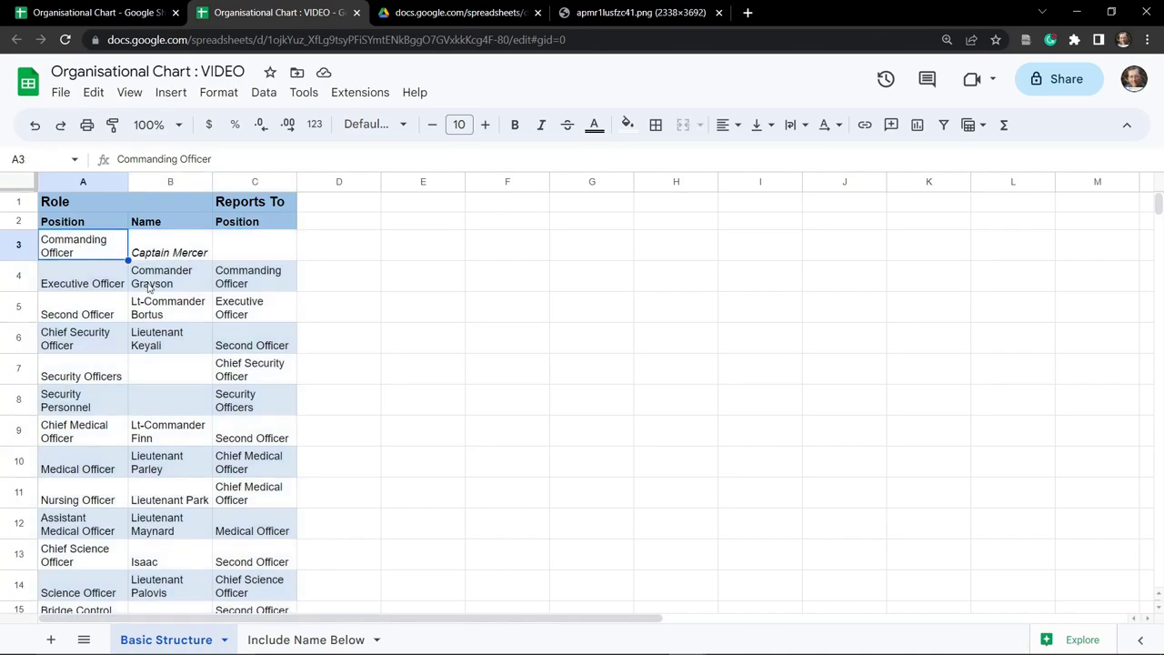
scroll(162, 364, down, 15)
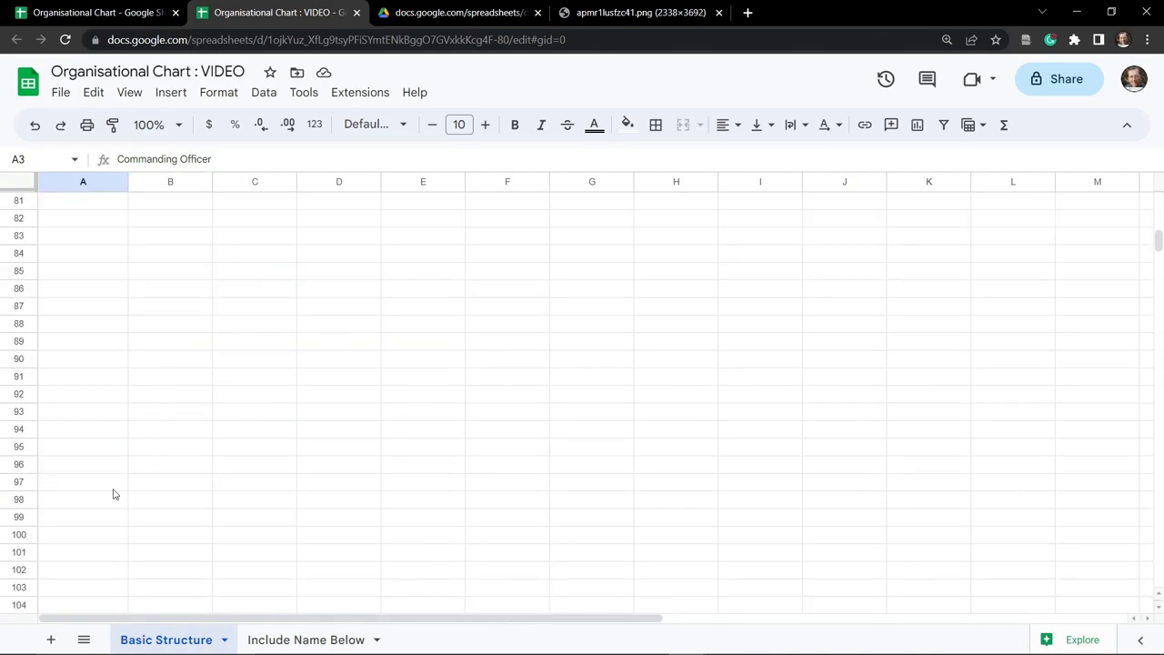
shift+click(256, 542)
scroll(264, 395, up, 12)
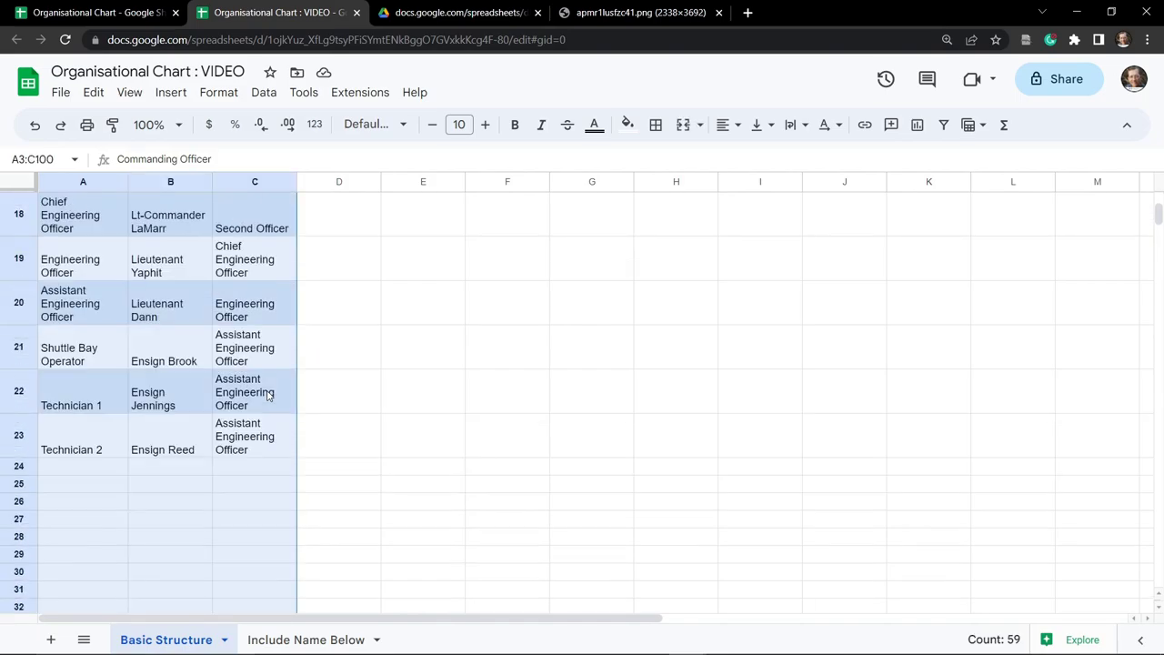
scroll(267, 393, up, 5)
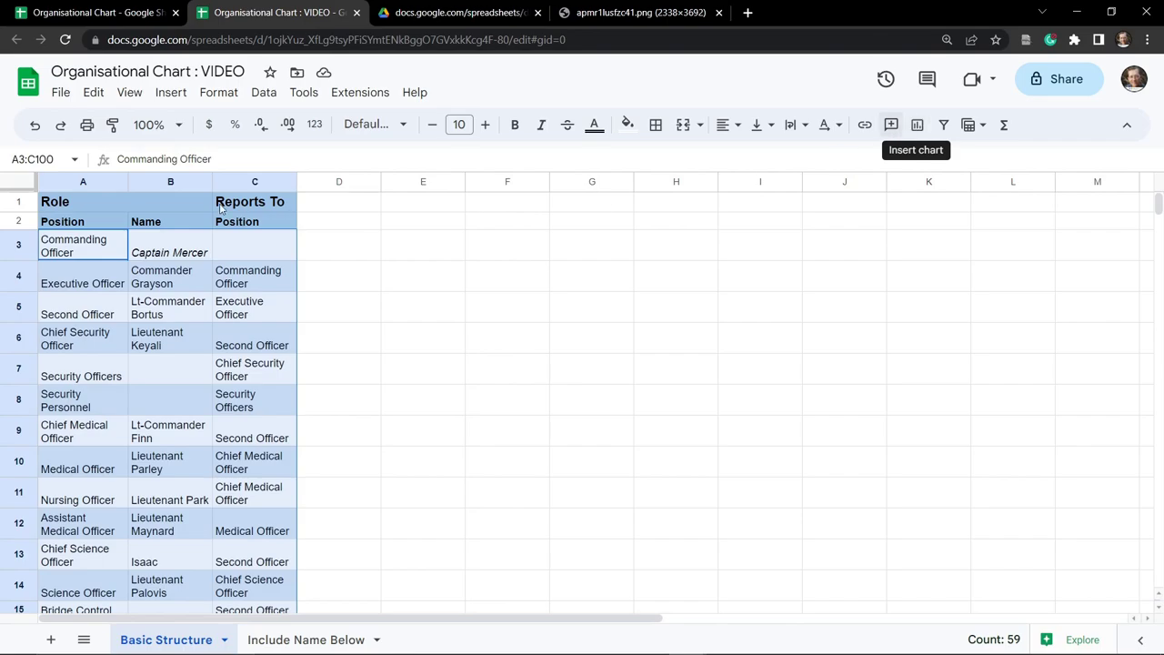
Insert a chart from the selected range A3:C100 and place it beside the data, starting at the top of column D.
click(173, 95)
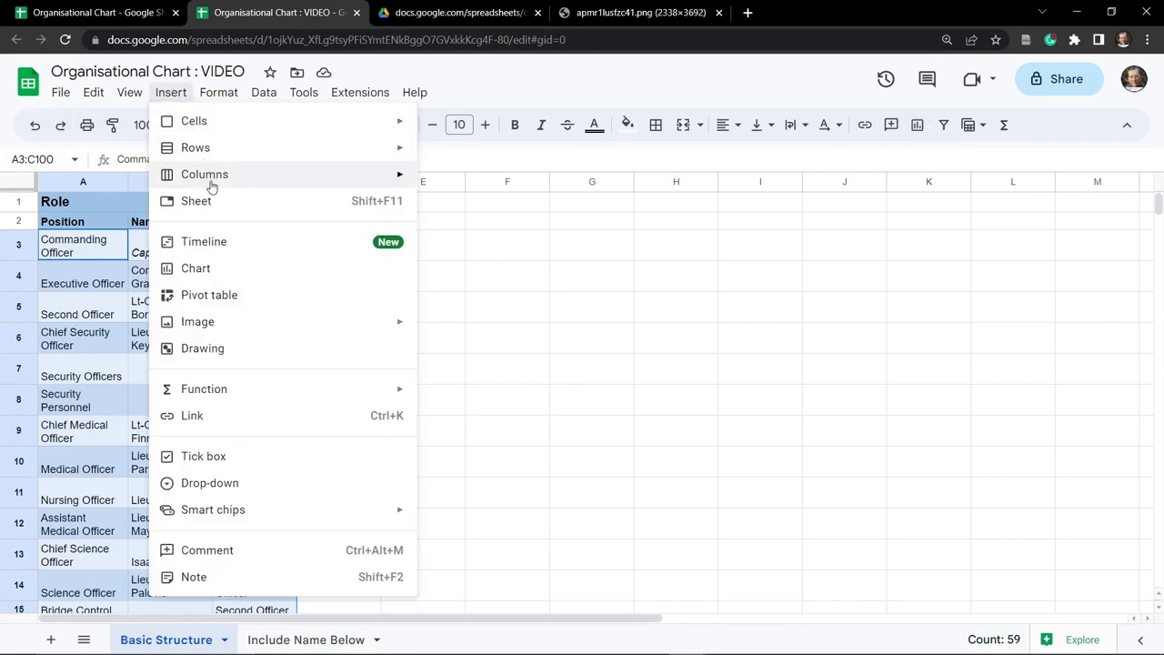
key(Escape)
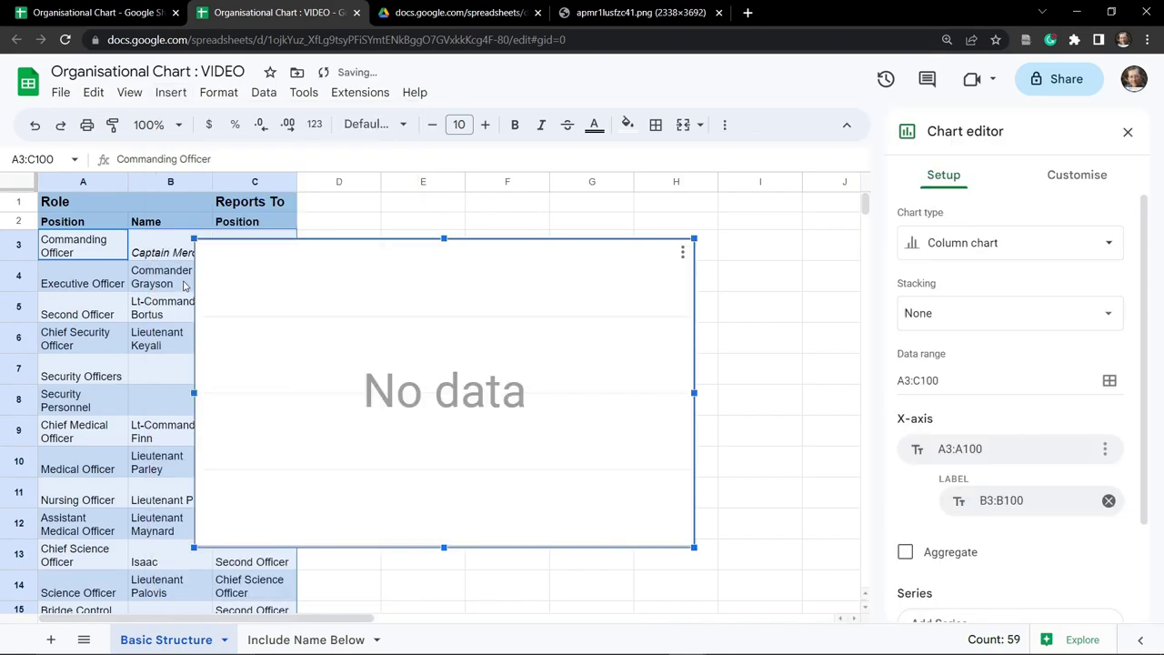
drag(408, 241, 510, 197)
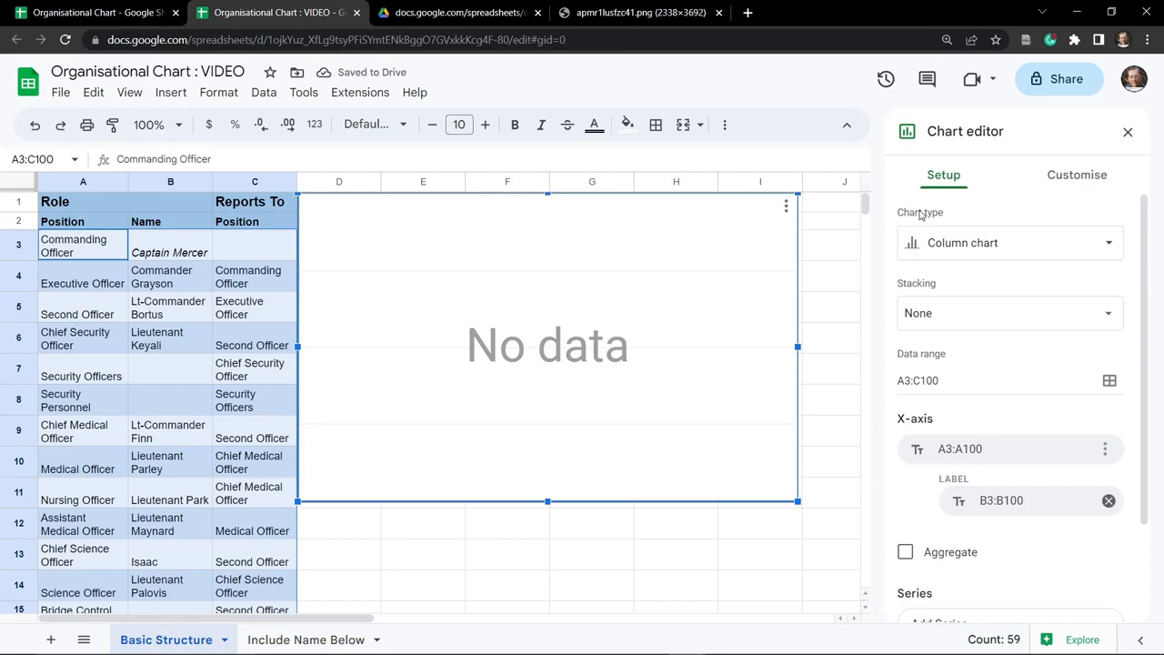
Change the chart type to Organisational chart and widen the chart into column J.
click(1098, 244)
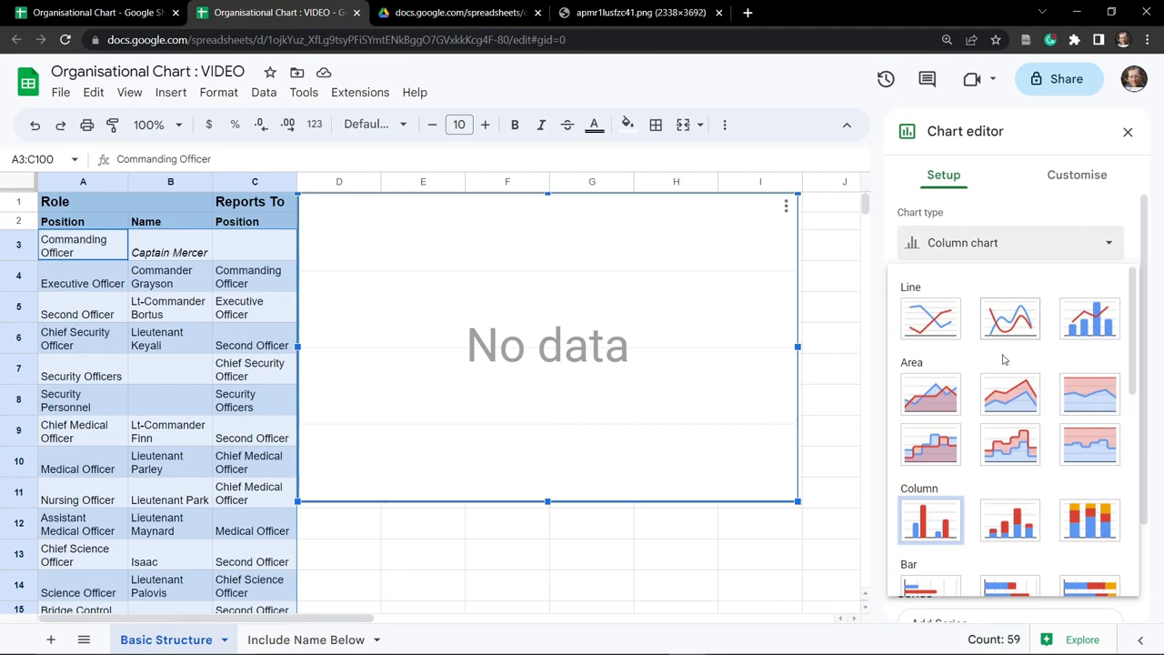
scroll(987, 360, down, 10)
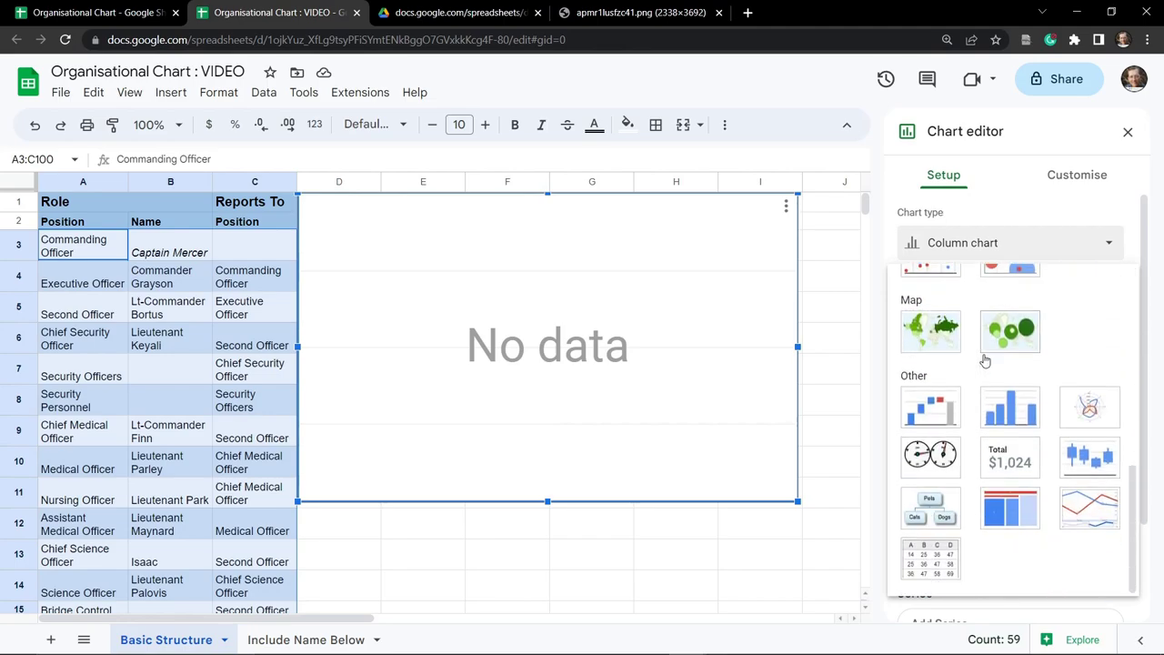
click(946, 509)
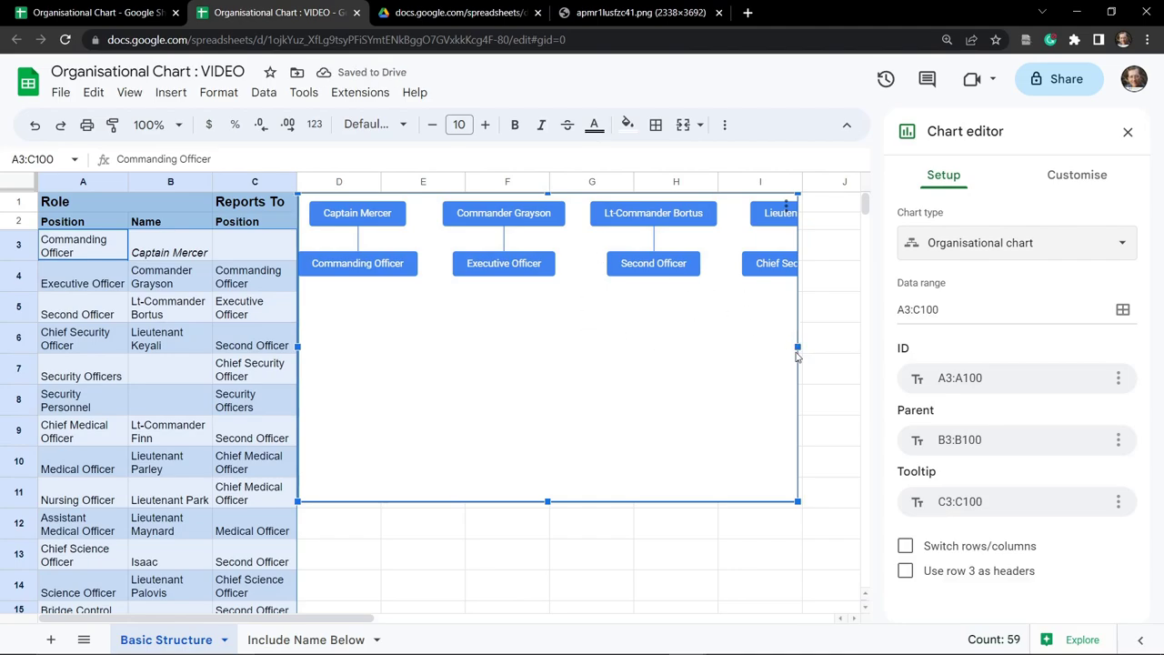
drag(797, 345, 856, 345)
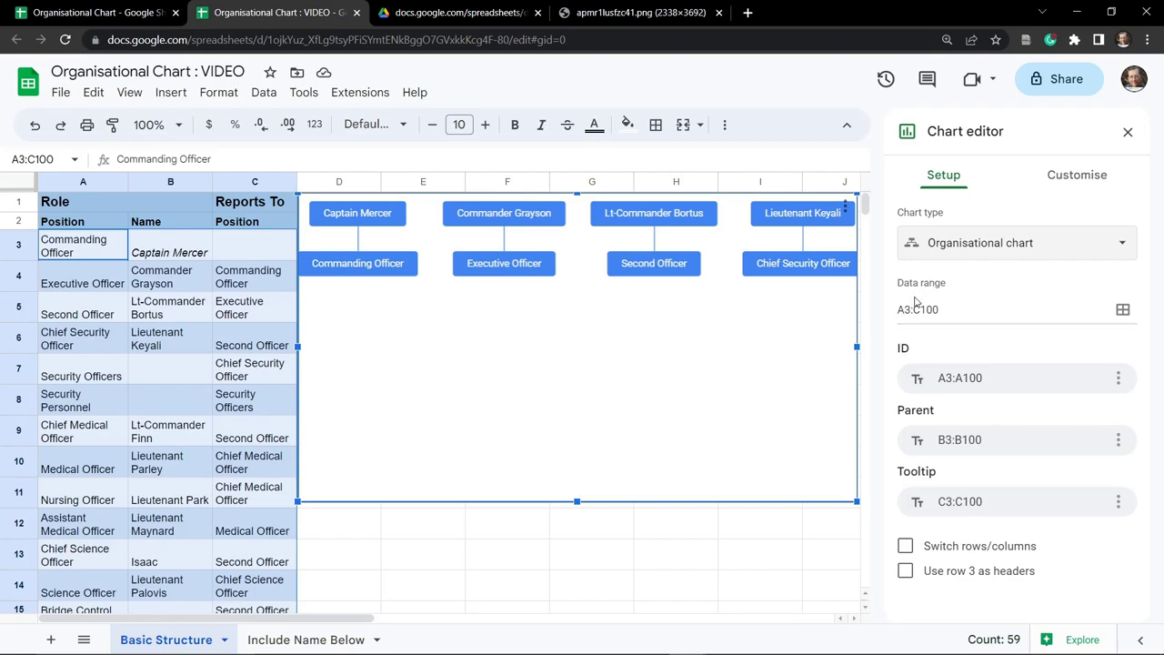
Check the rows covered by the chart's data range and set its Parent field to C3:C100.
scroll(162, 381, down, 15)
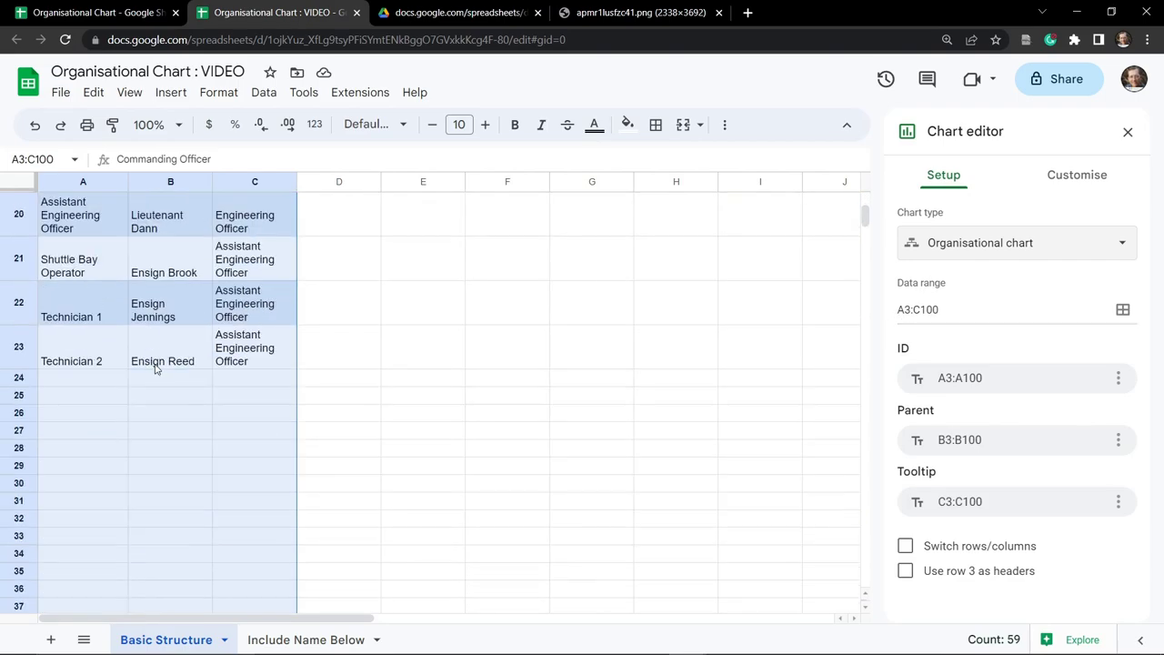
scroll(173, 400, down, 5)
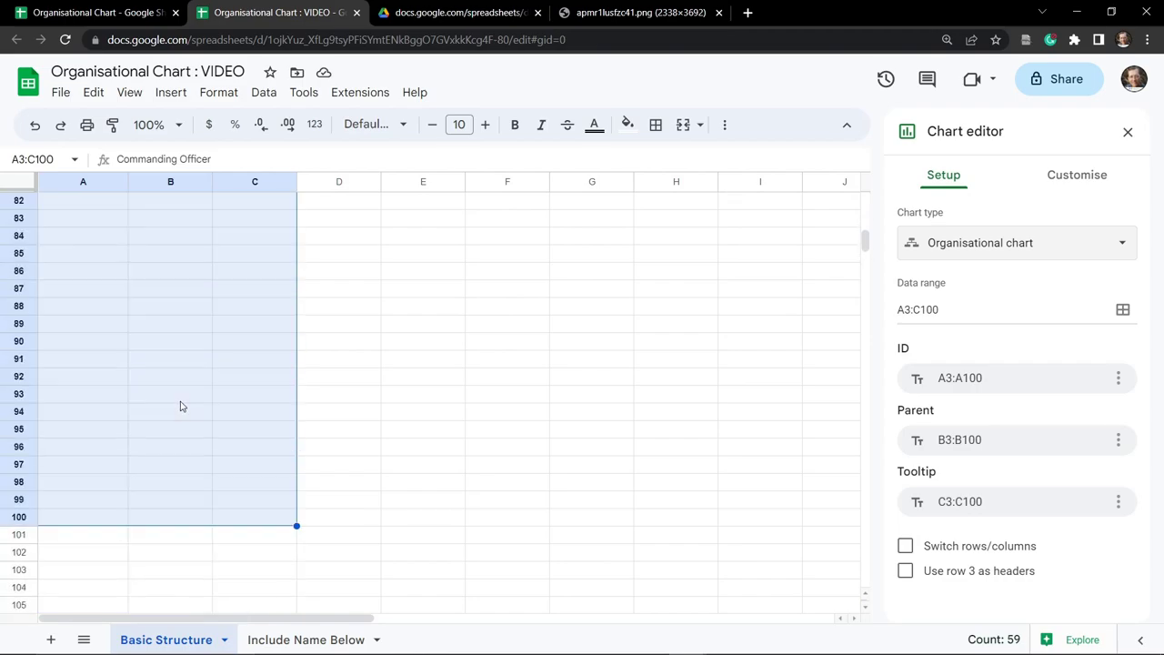
scroll(195, 400, up, 17)
scroll(198, 401, up, 5)
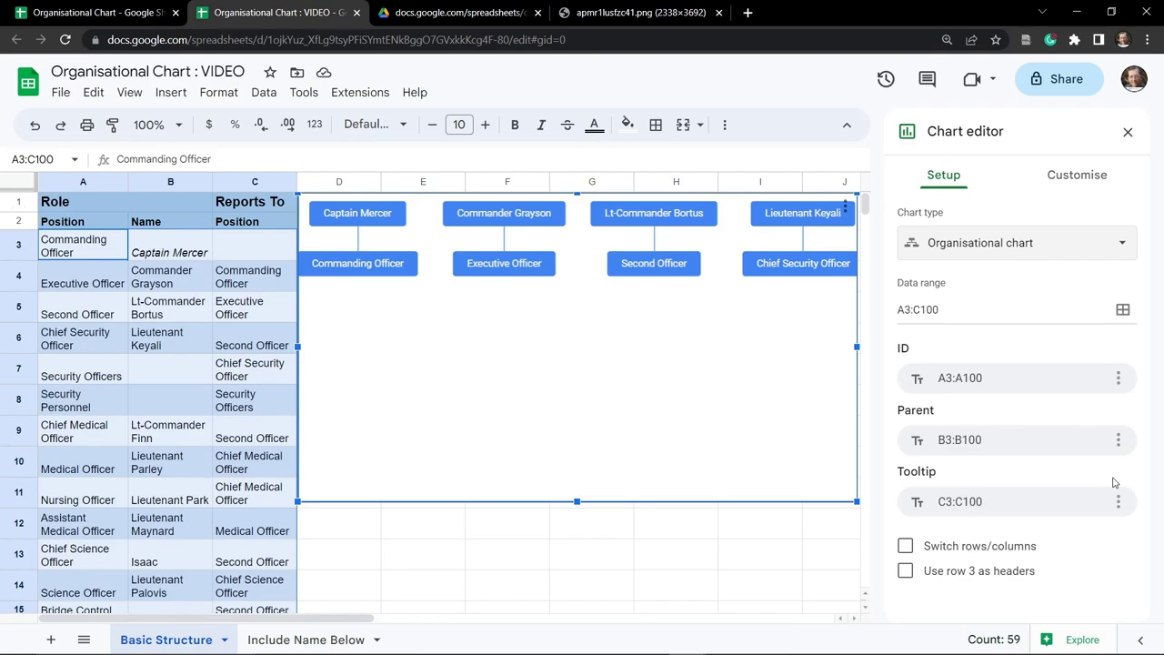
click(1036, 447)
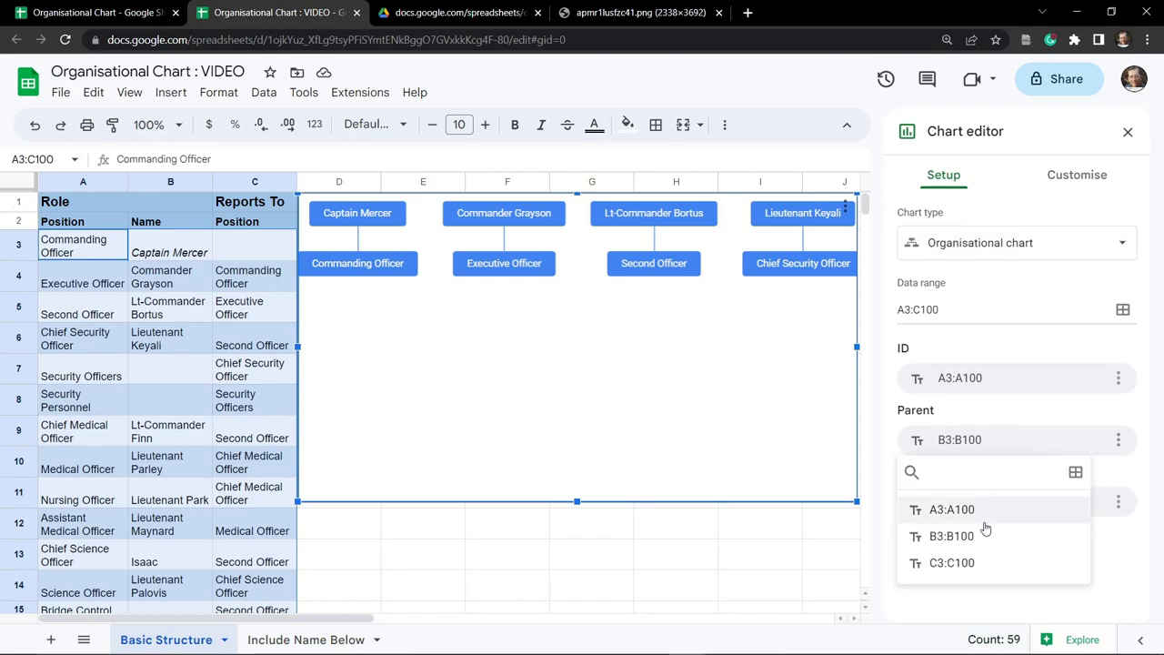
click(970, 564)
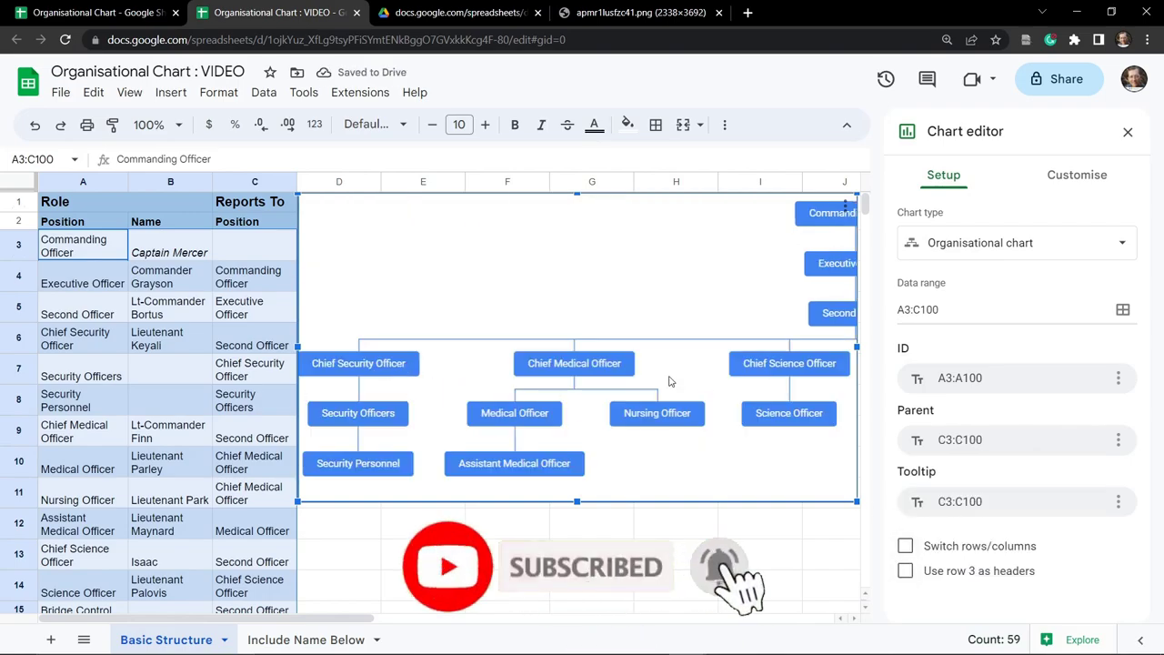
Widen the organisational chart into column M to make room for more of the command structure.
scroll(819, 364, down, 2)
scroll(819, 364, up, 2)
scroll(715, 386, right, 5)
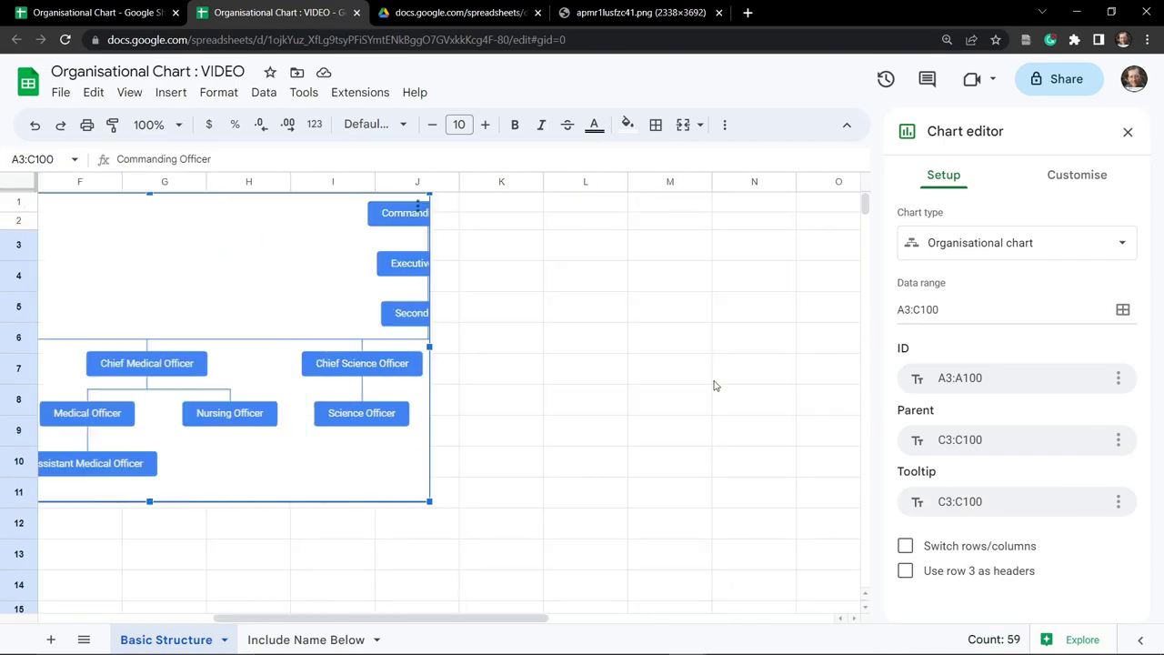
scroll(715, 385, left, 5)
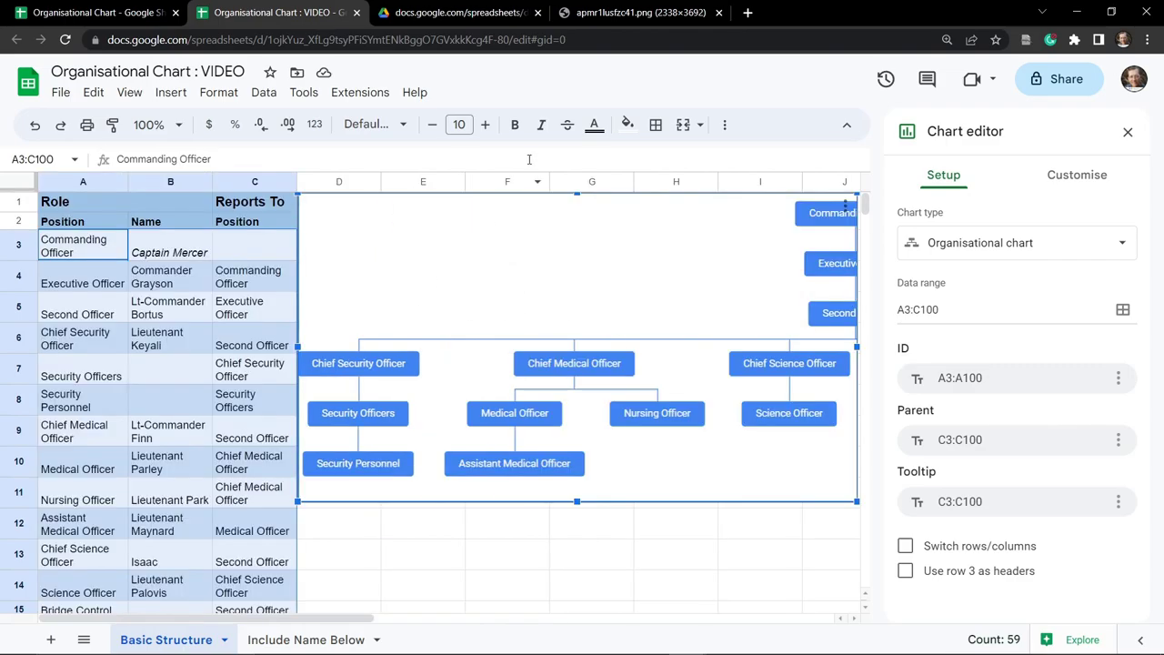
key(ctrl+minus)
key(ctrl+minus)
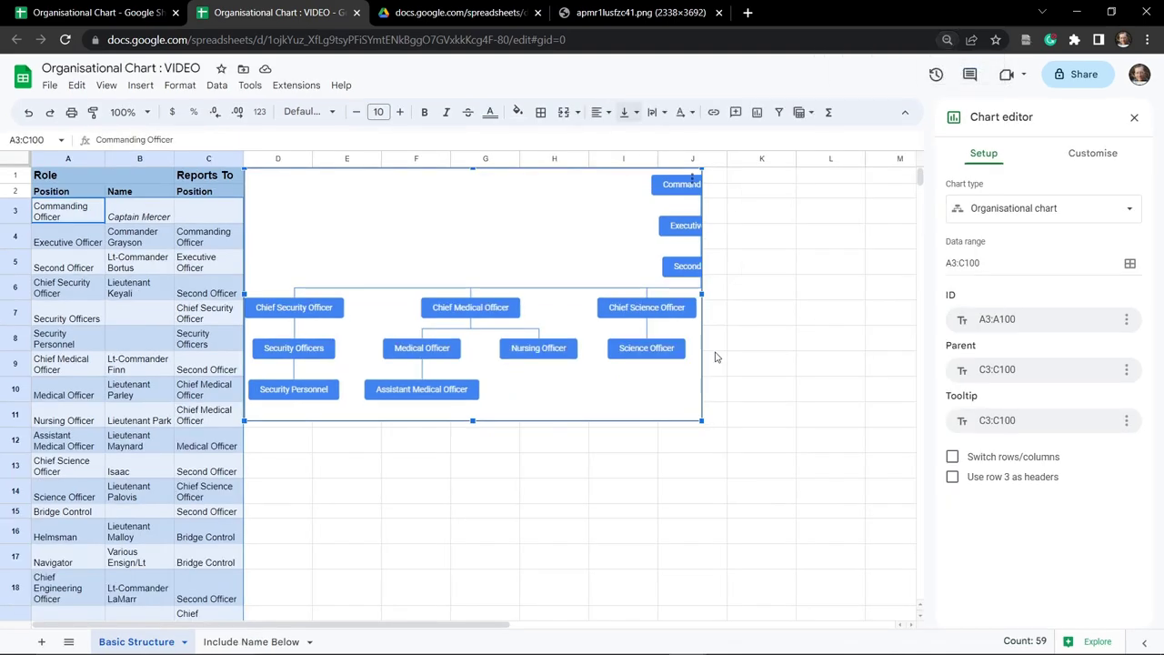
drag(712, 294, 908, 294)
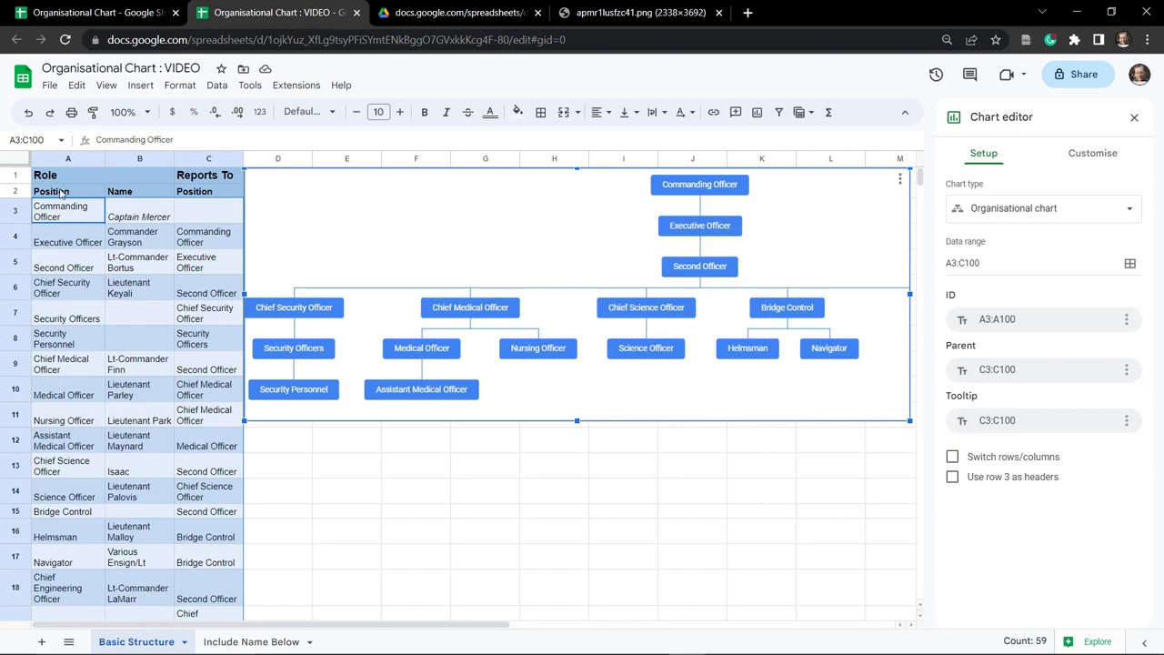
Set the chart's Tooltip field to B3:B100 and its organisation node size to Small.
click(1072, 425)
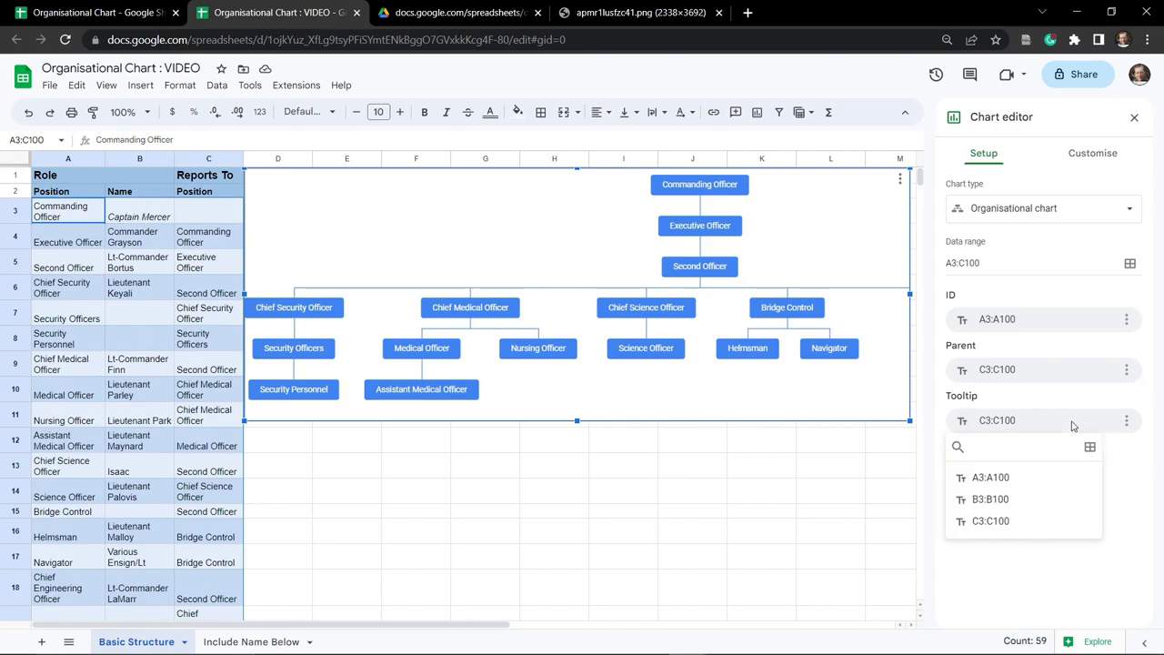
click(1032, 503)
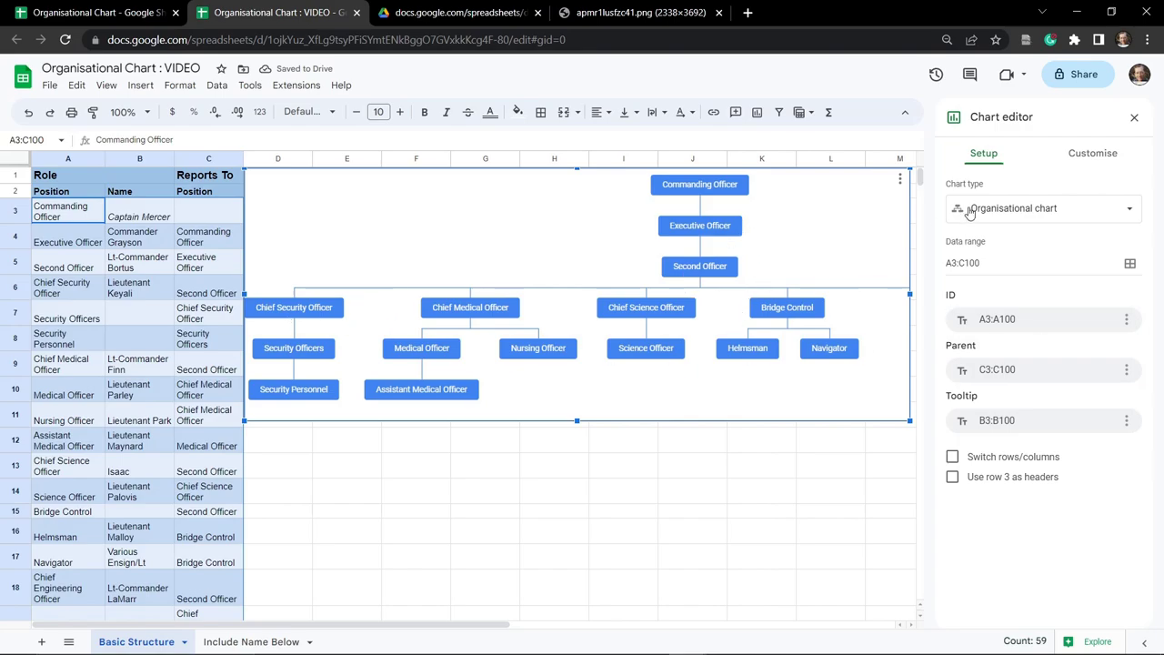
click(1090, 155)
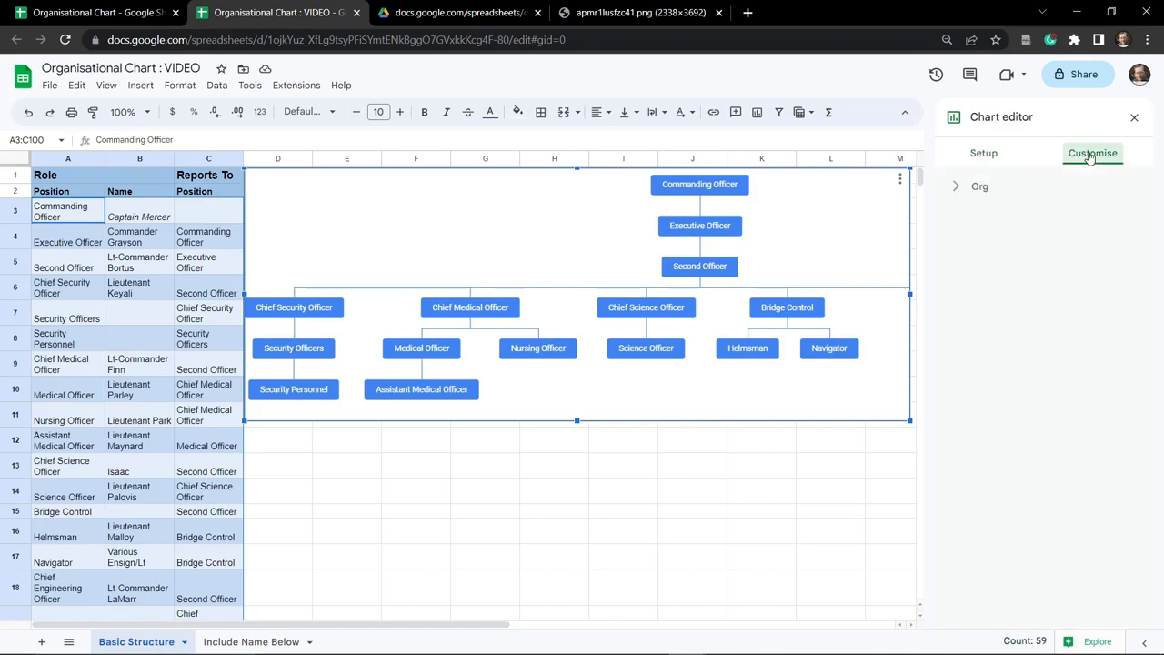
click(960, 191)
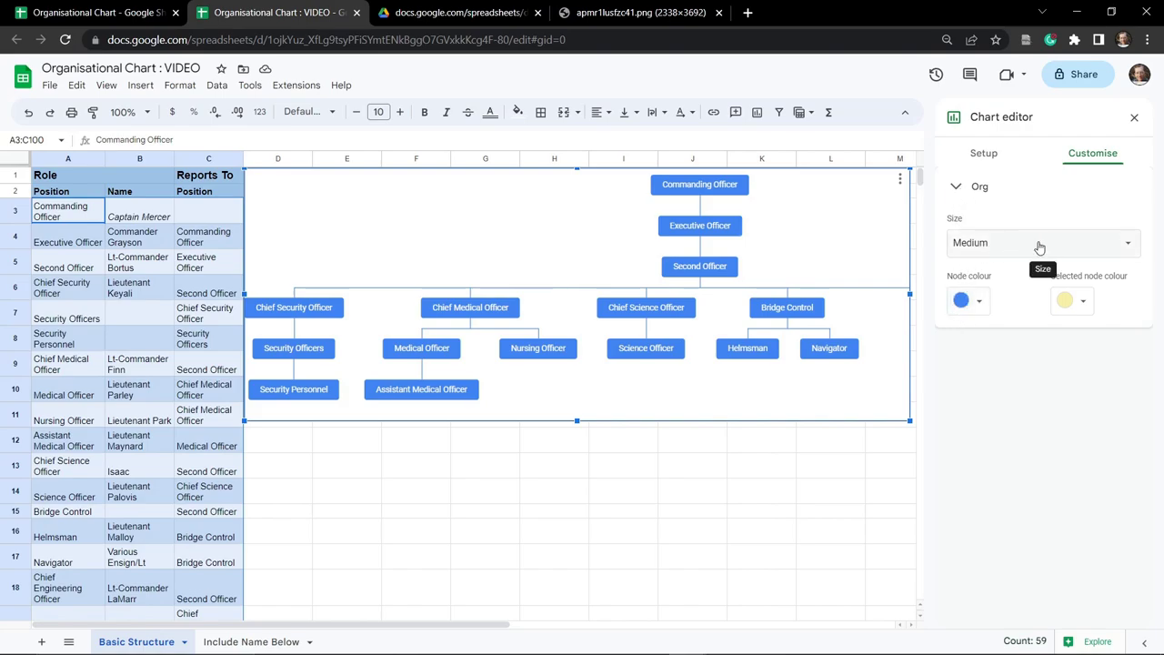
click(1098, 252)
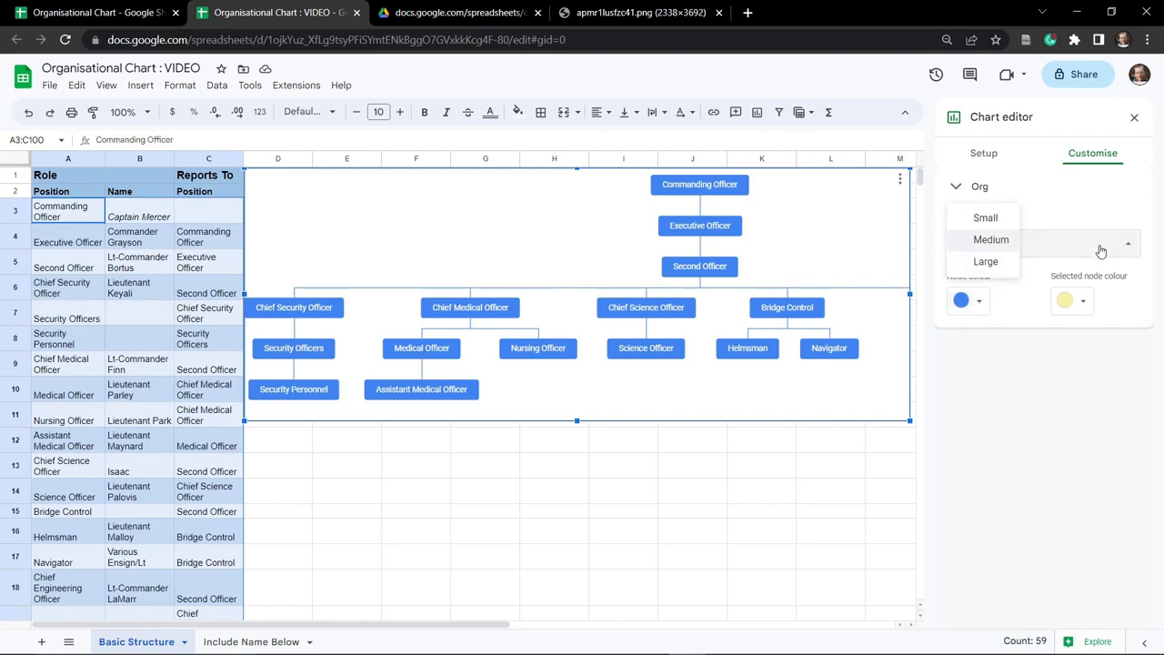
click(985, 219)
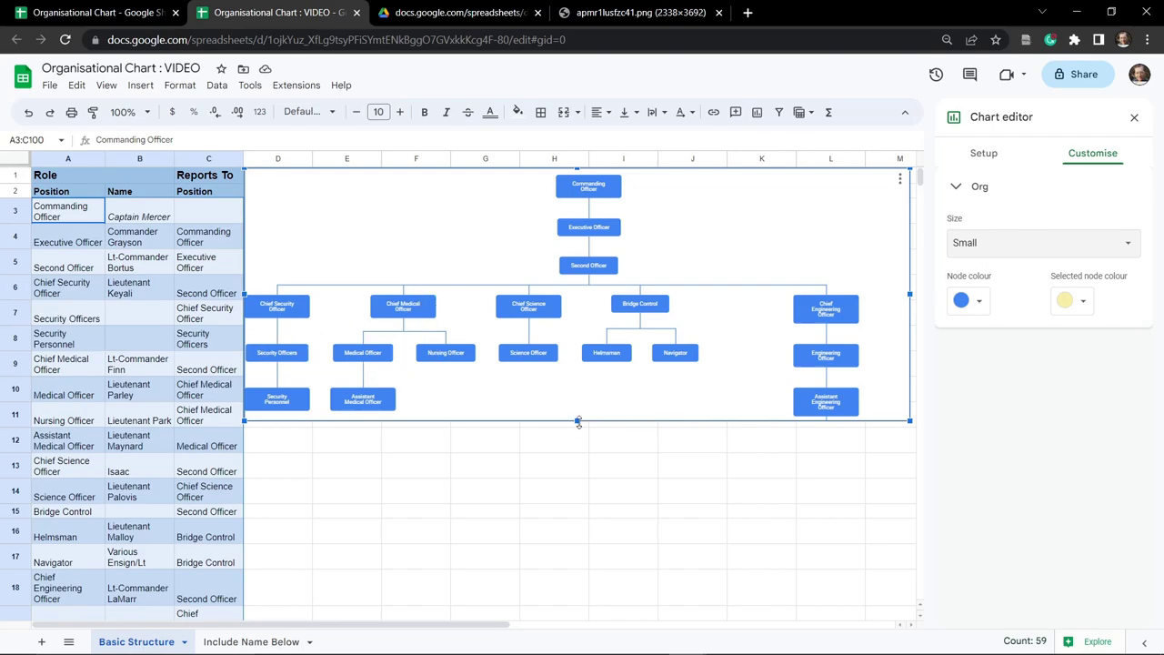
Enlarge the chart down to row 15 and across into column N to fit every node, including Technician 2.
drag(577, 422, 585, 515)
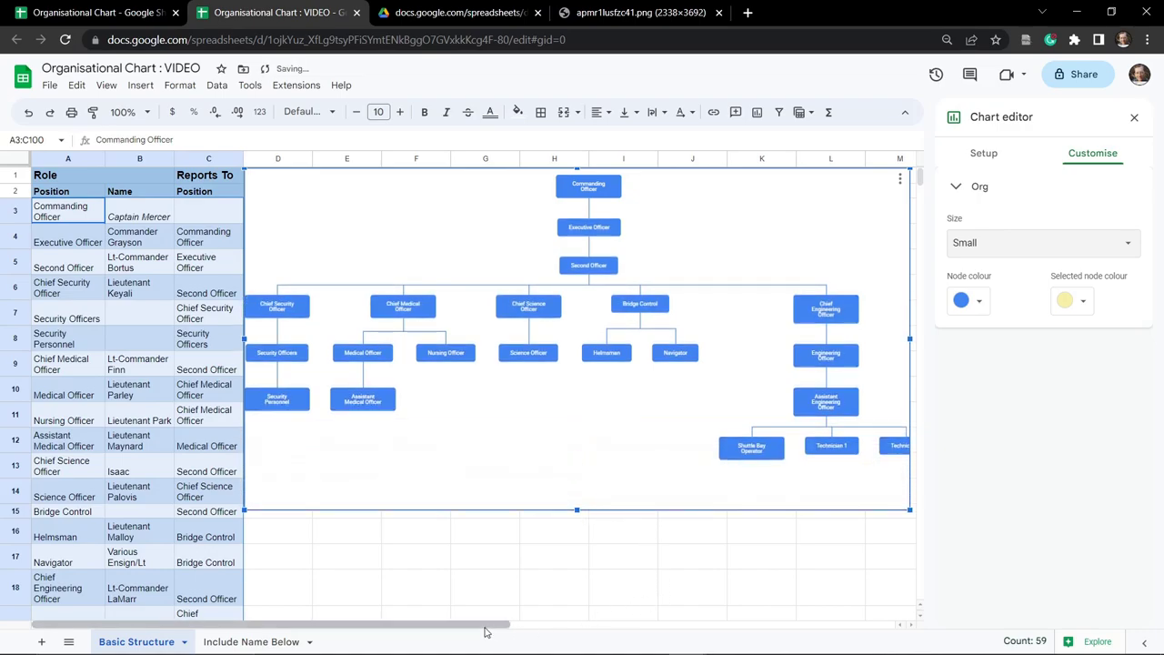
drag(488, 631, 606, 631)
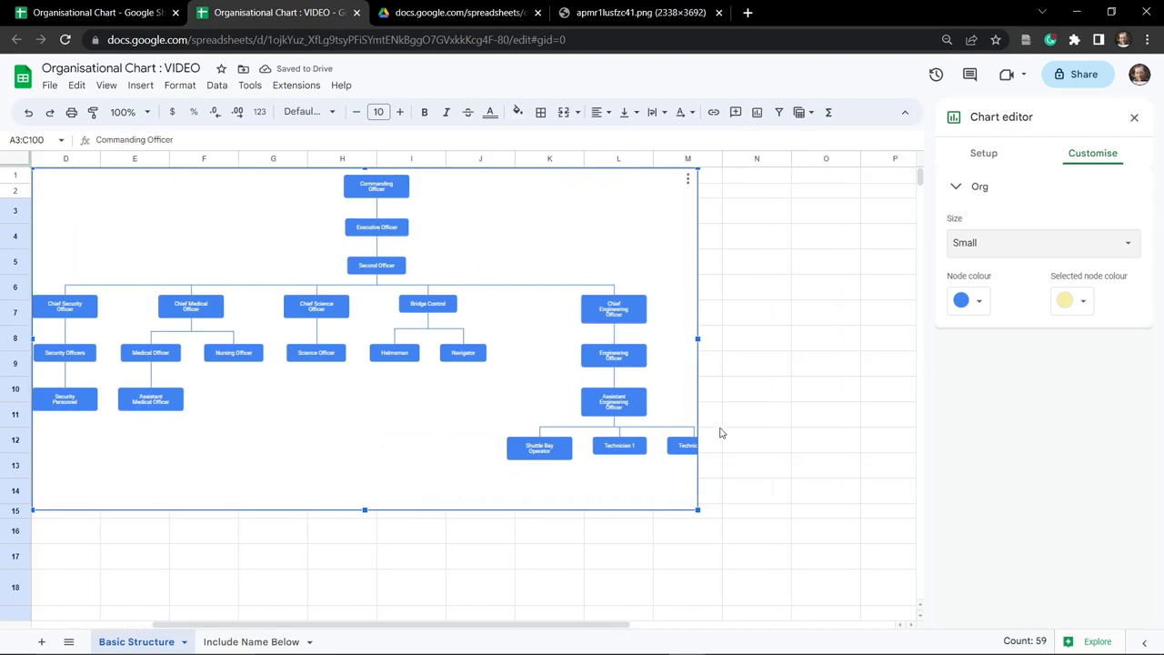
drag(698, 340, 756, 340)
drag(561, 626, 501, 626)
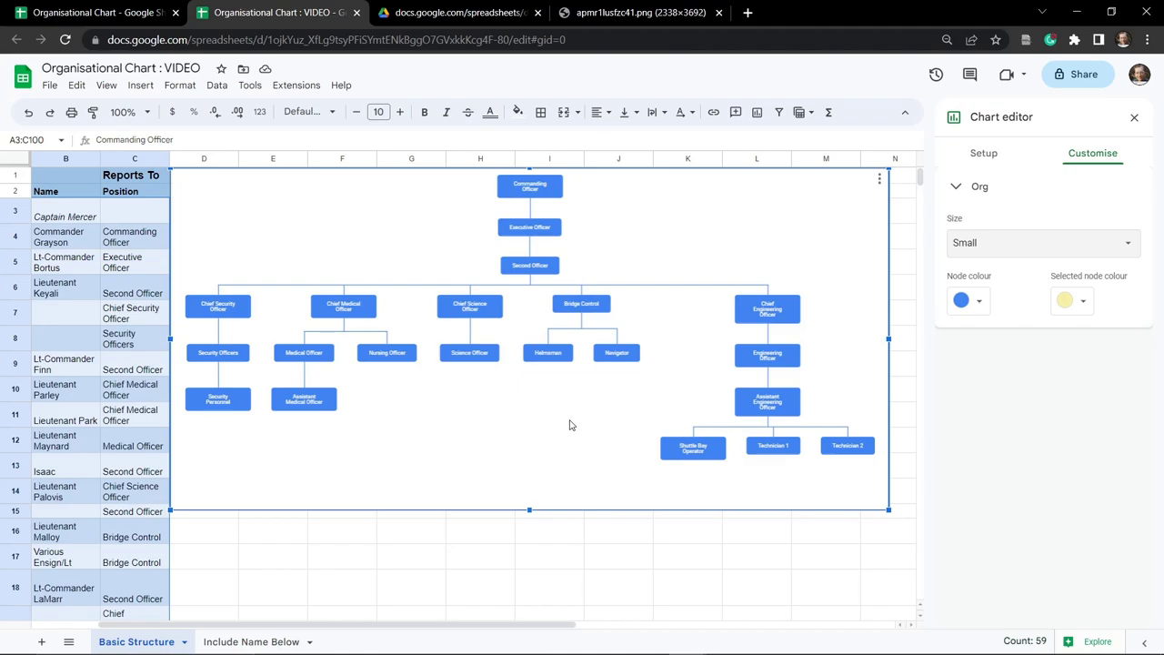
Select the Second Officer node, then set the node colour to dark navy blue and the selected node colour to medium blue.
click(532, 268)
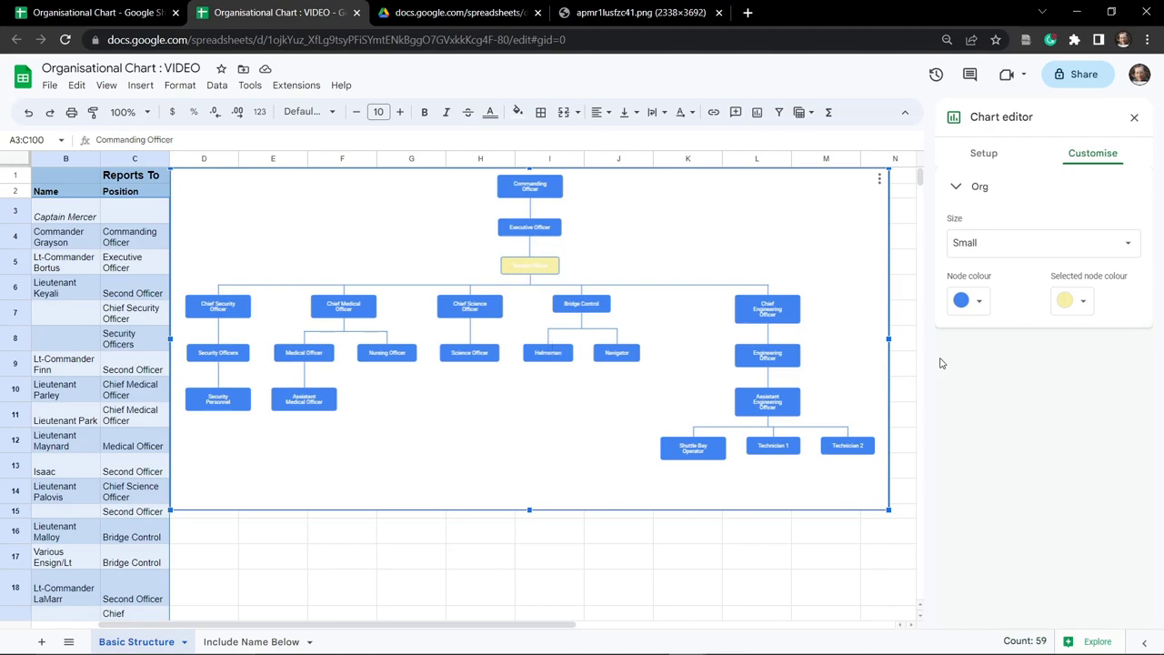
click(980, 304)
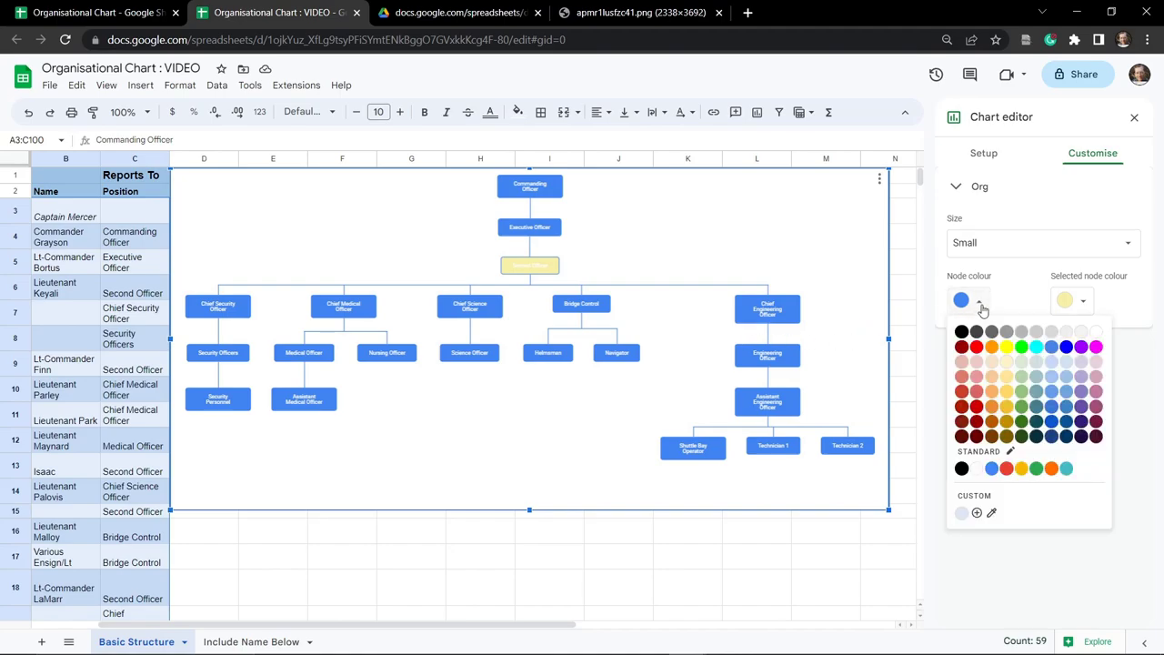
click(1069, 441)
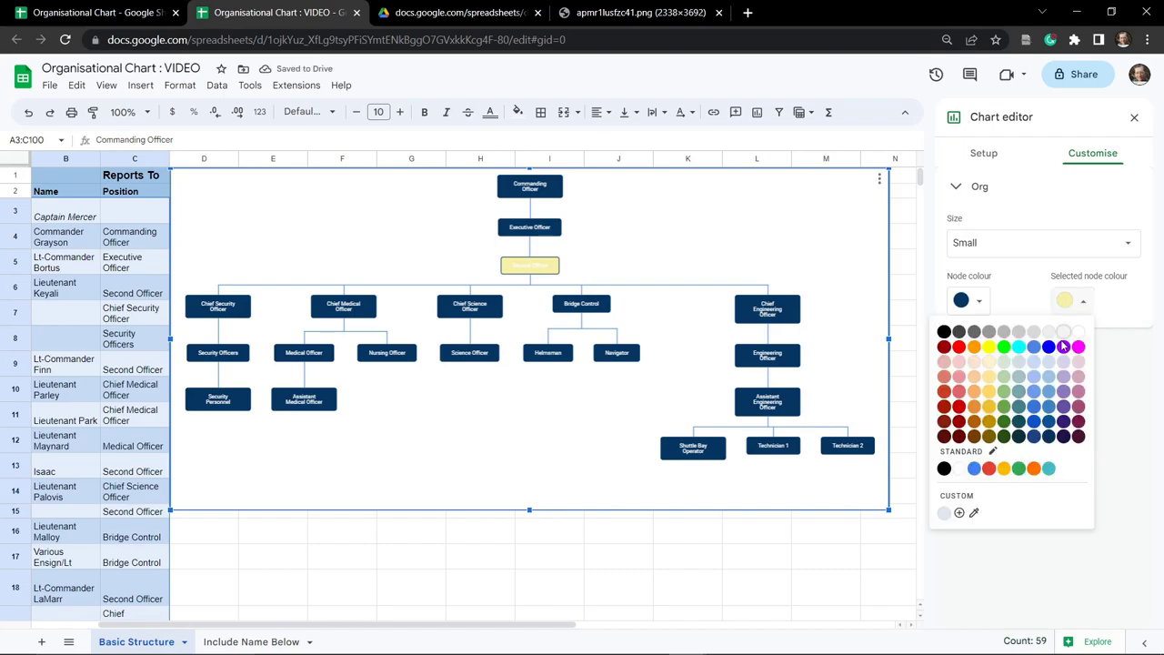
click(1050, 414)
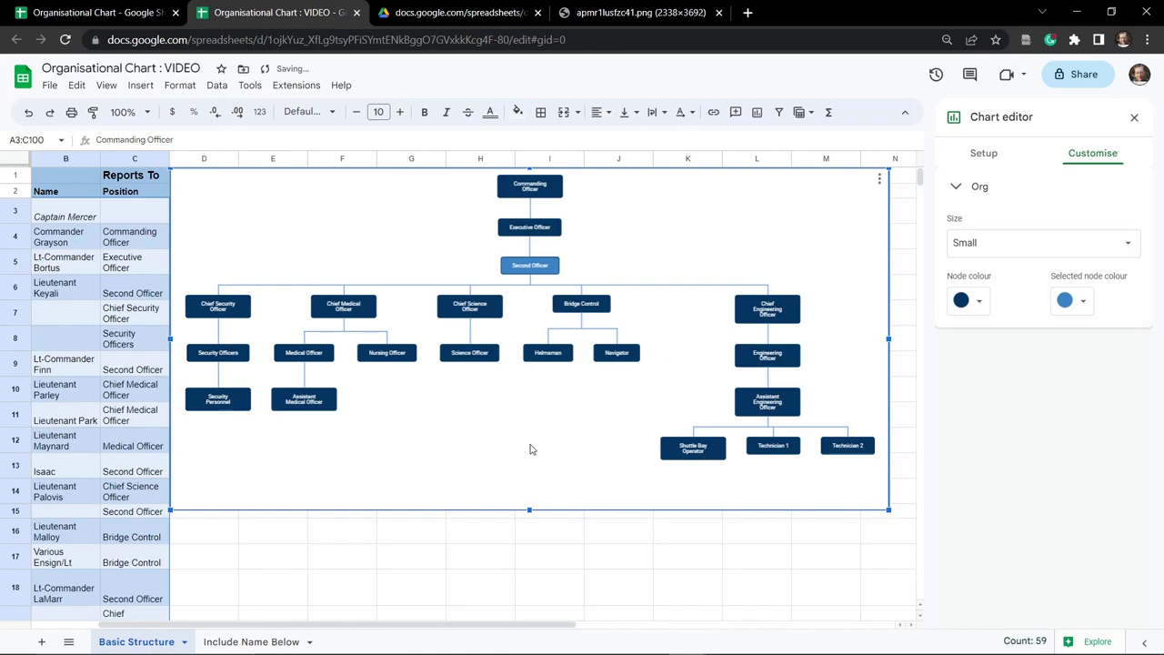
Select various command, science, medical and security nodes in the chart to check the selected node colour.
click(544, 232)
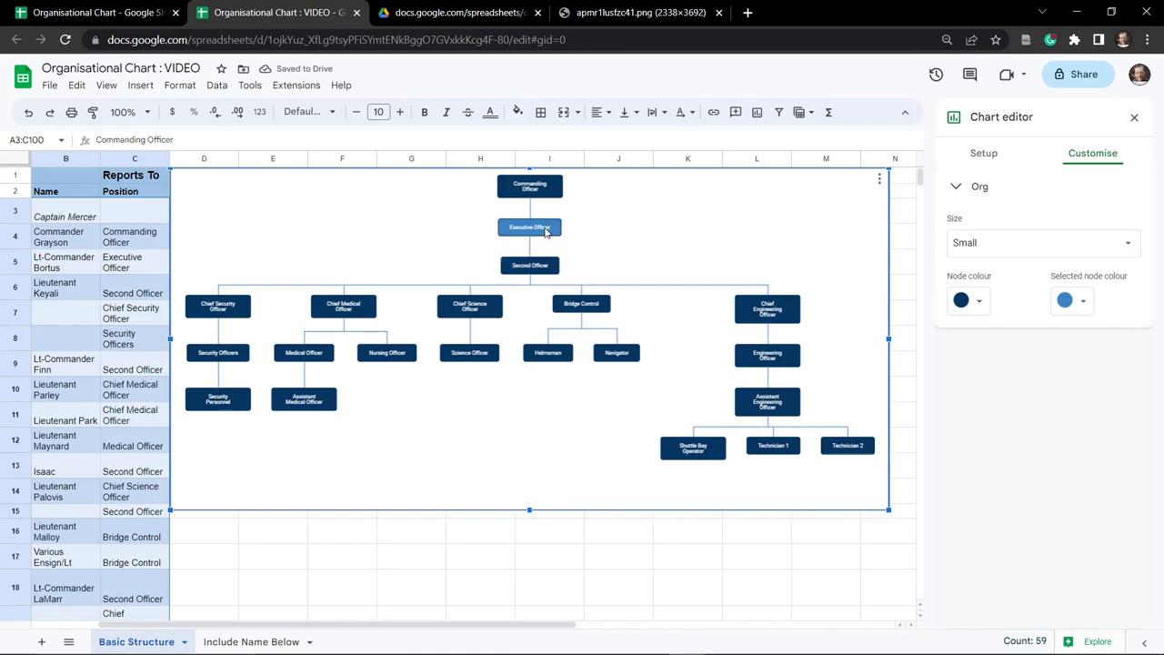
click(470, 314)
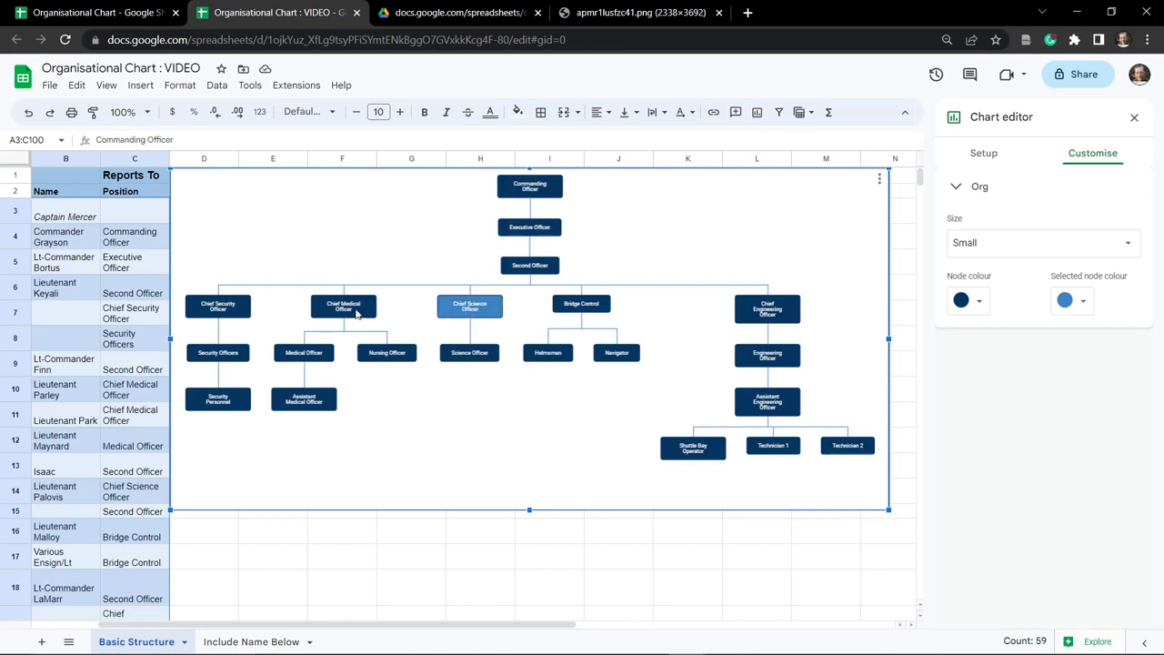
click(367, 317)
click(391, 361)
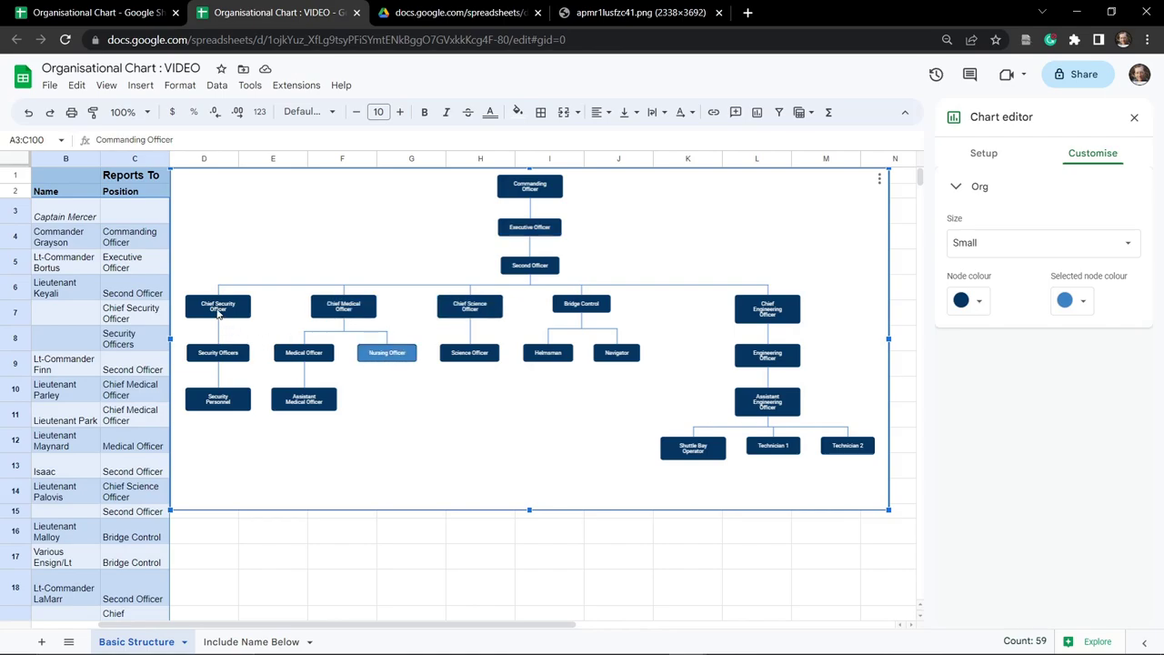
click(219, 313)
click(233, 359)
click(222, 400)
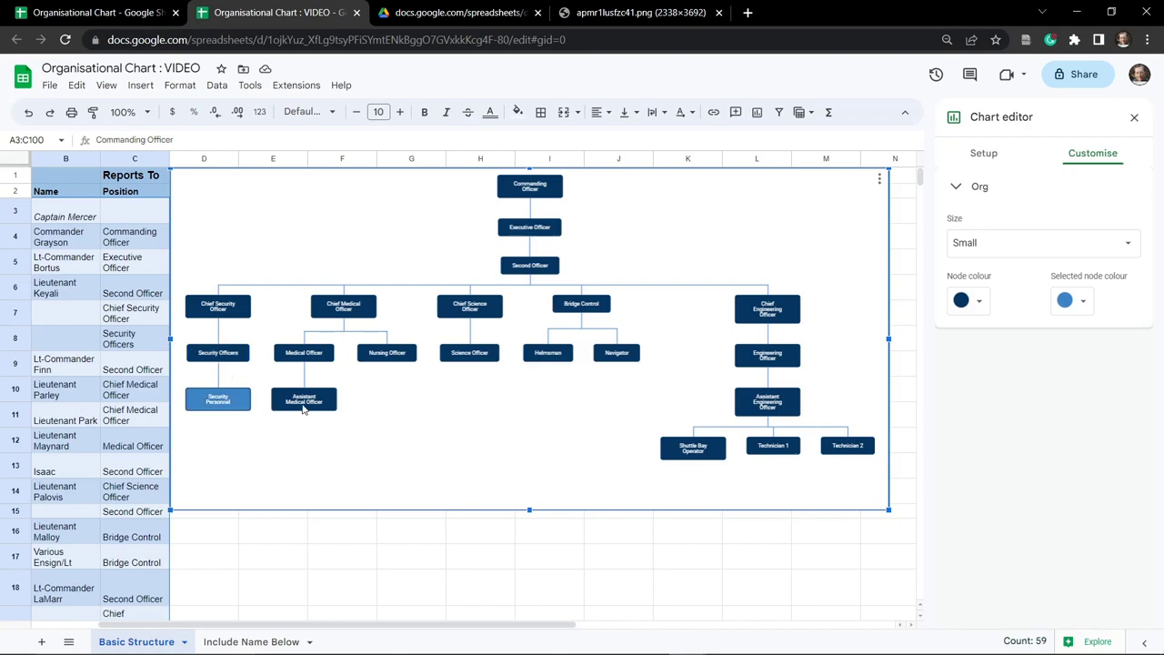
click(313, 406)
click(387, 355)
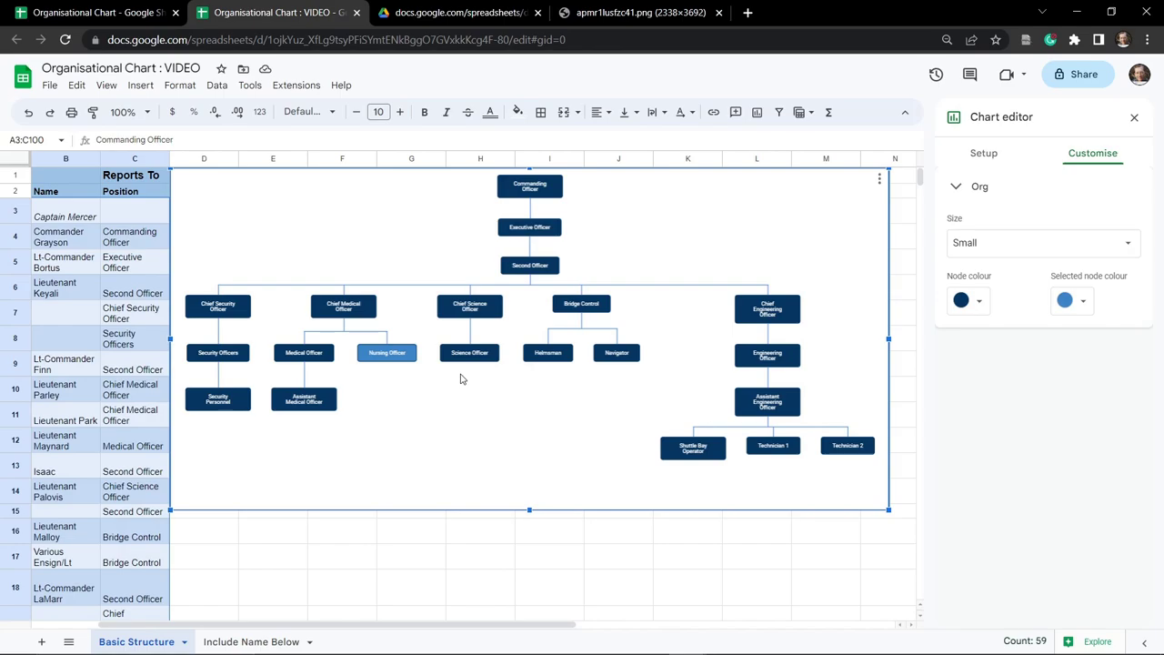
click(484, 359)
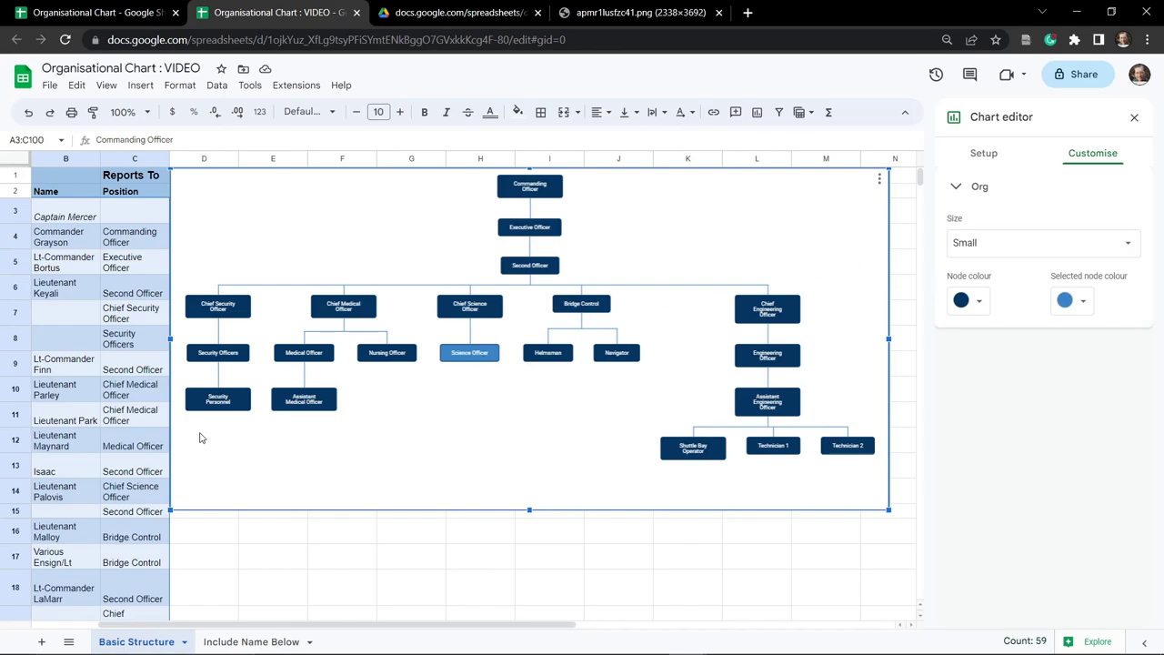
Examine the chart's source range down to row 100 and compare the table's last engineering rows with the chart's nodes.
scroll(80, 364, down, 15)
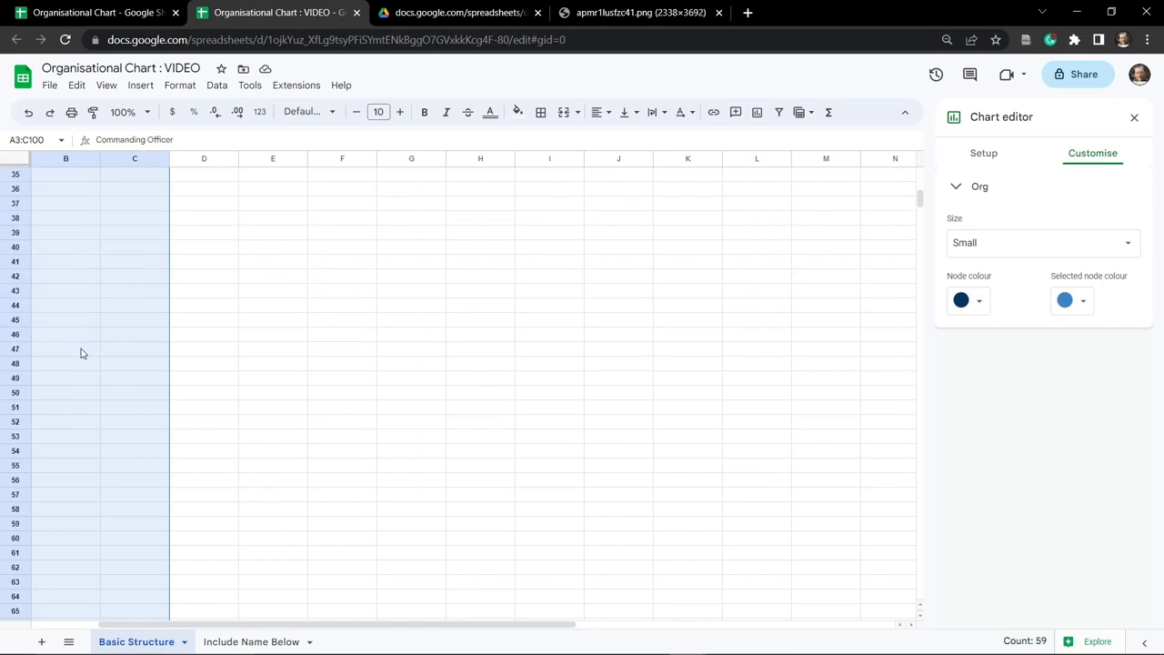
scroll(74, 380, down, 10)
scroll(73, 382, up, 20)
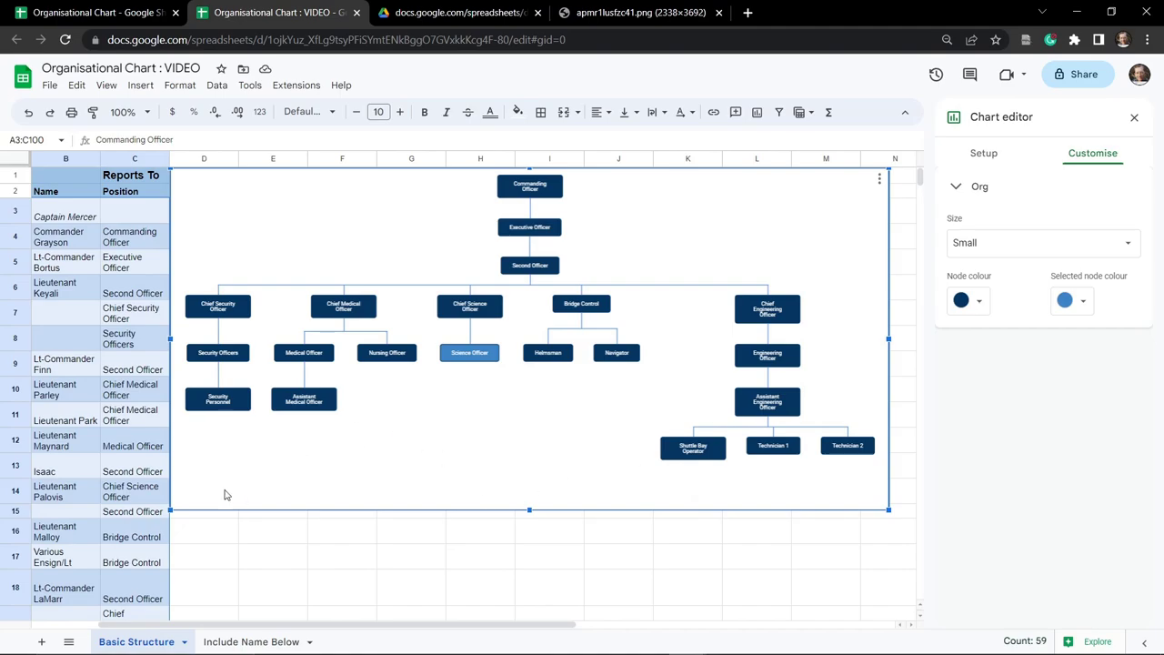
scroll(582, 418, down, 5)
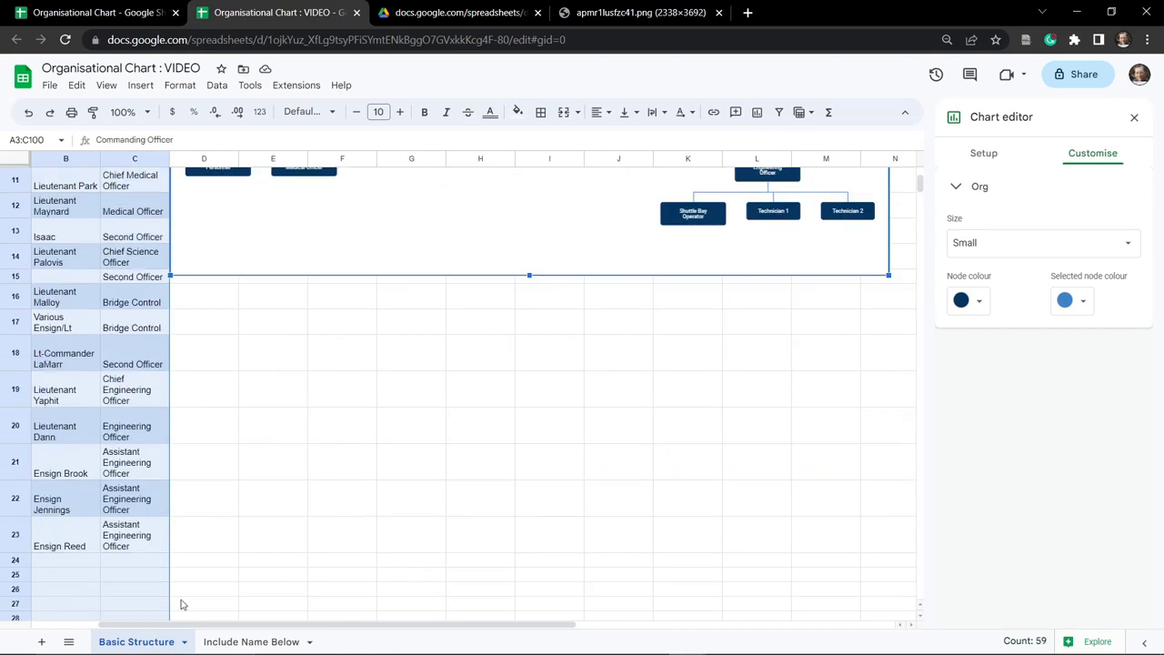
scroll(107, 561, left, 2)
click(54, 574)
scroll(140, 576, down, 3)
click(73, 418)
click(73, 302)
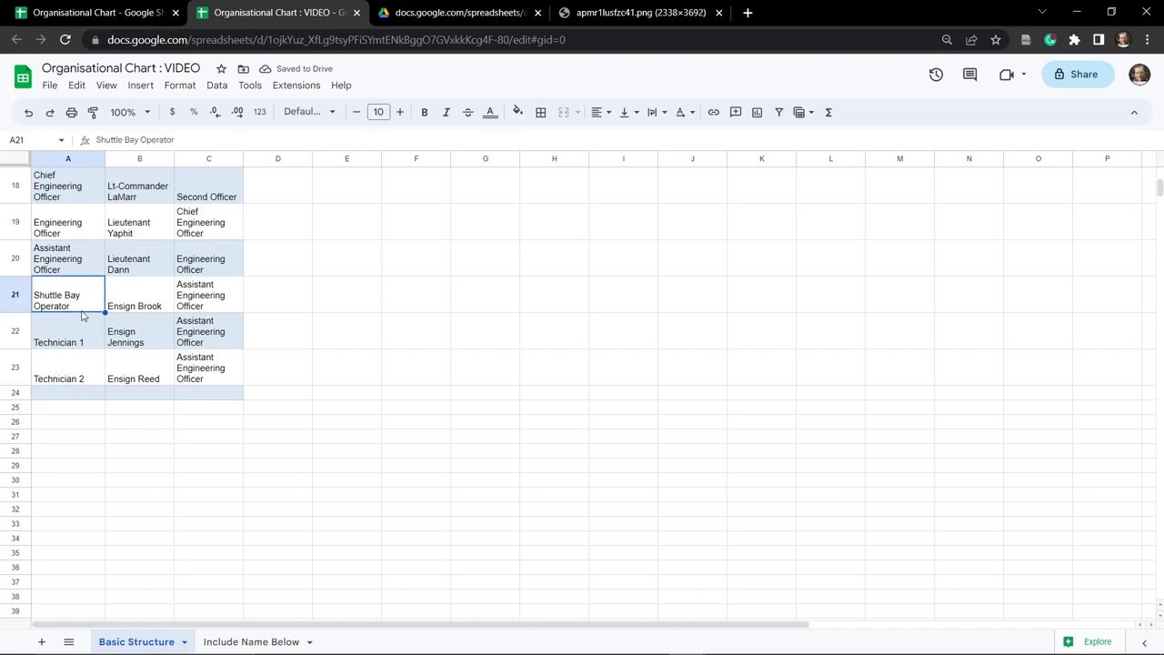
scroll(272, 382, up, 7)
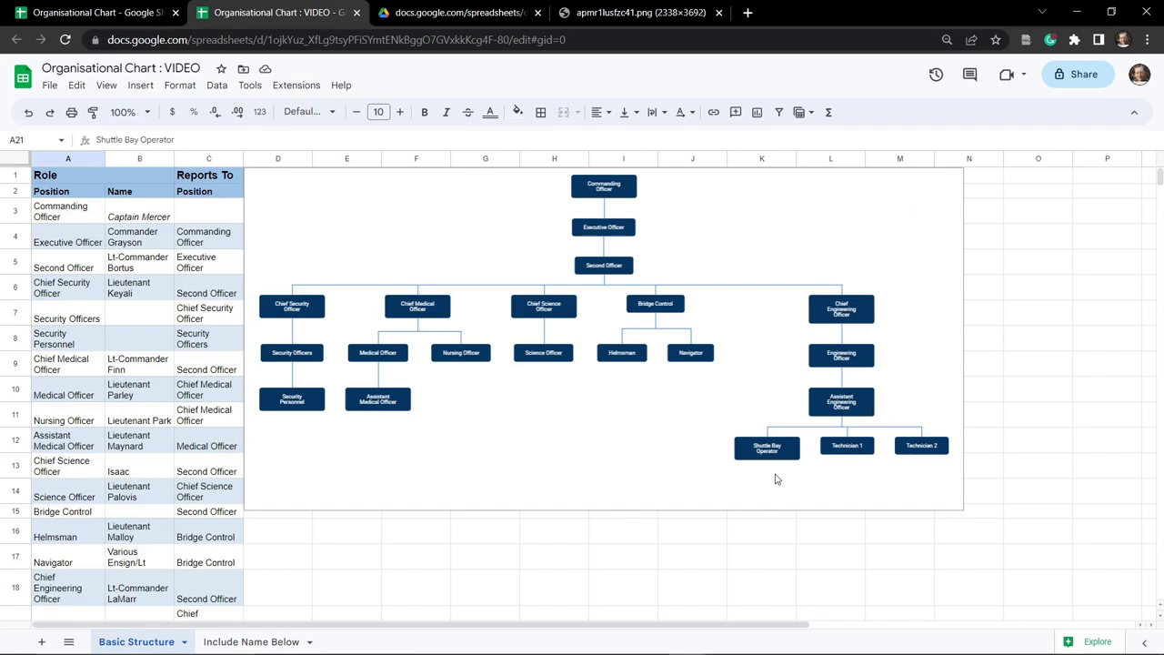
scroll(272, 526, down, 3)
scroll(244, 525, up, 3)
scroll(81, 579, down, 5)
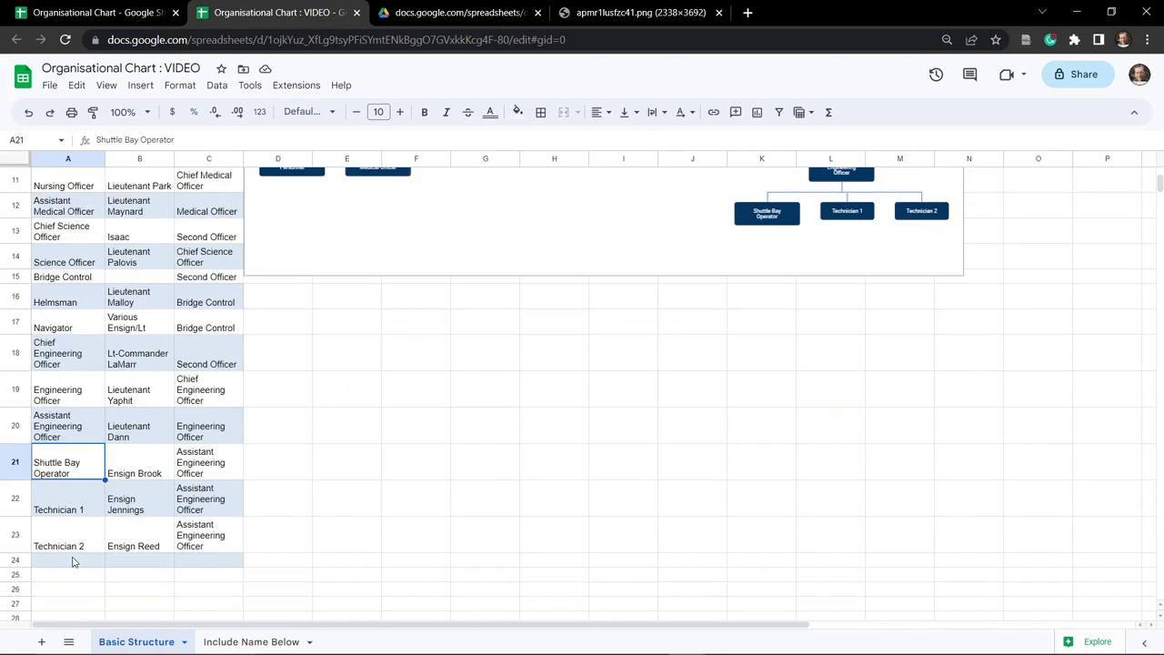
Enter Cheese as a new position in cell A24, directly below Technician 2.
click(74, 560)
text(Chee)
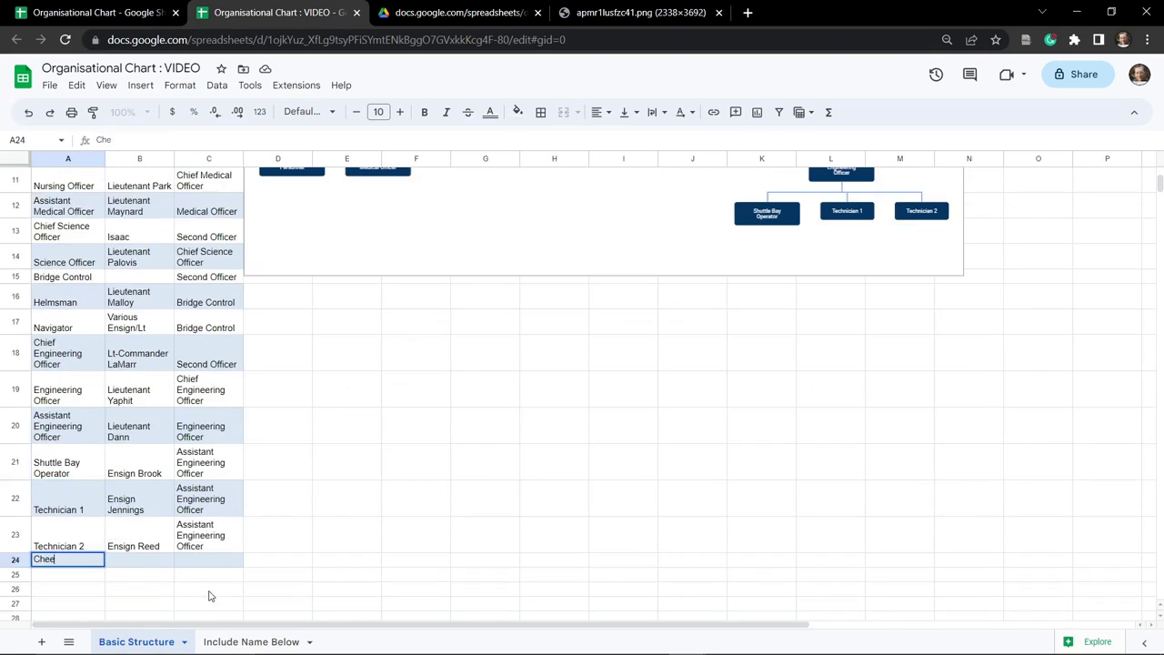
text(se)
key(Tab)
scroll(694, 506, up, 5)
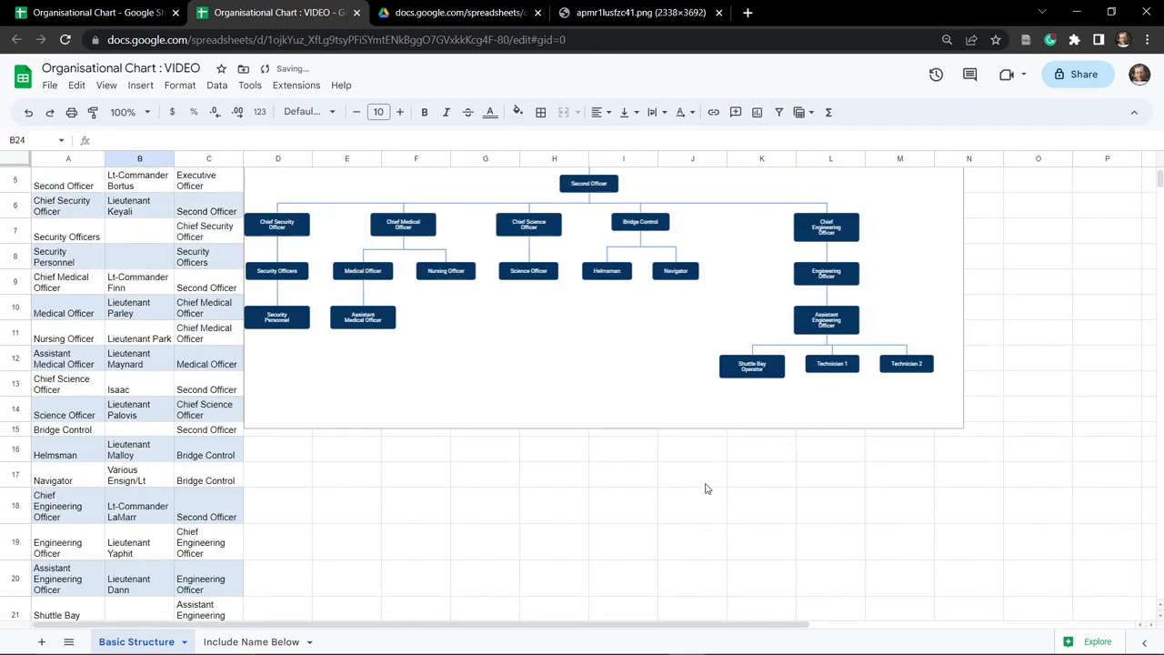
Widen the chart to about the middle of column O.
click(921, 319)
drag(963, 337, 1039, 339)
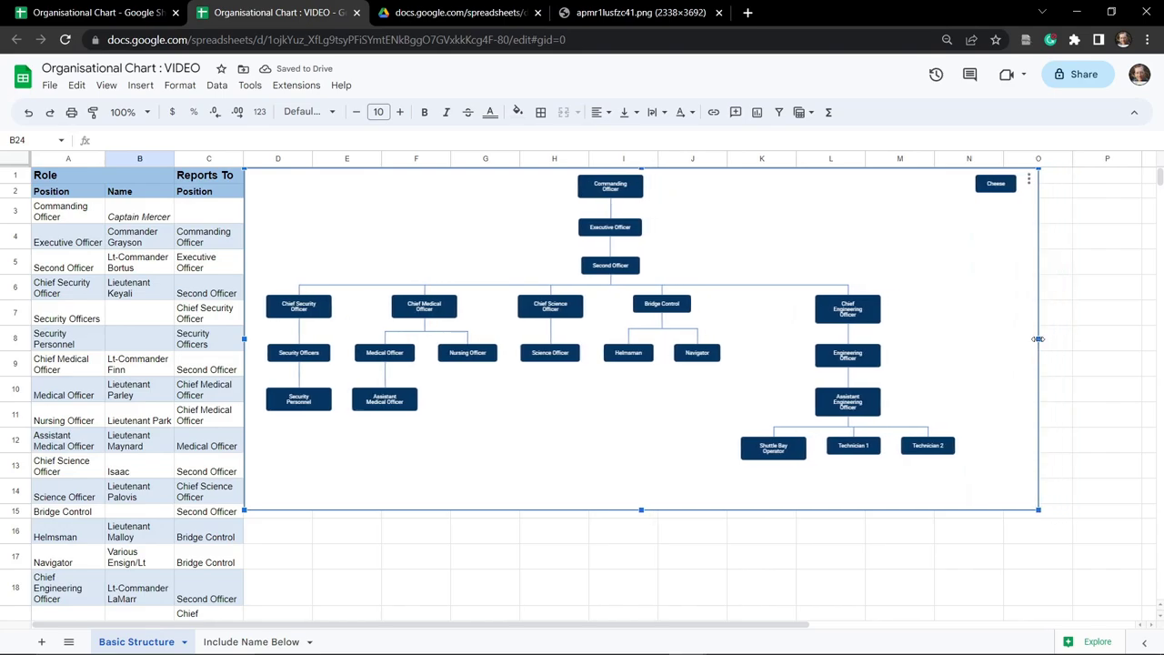
Clear the Cheese entry from cell A24 and check the chart.
key(Left)
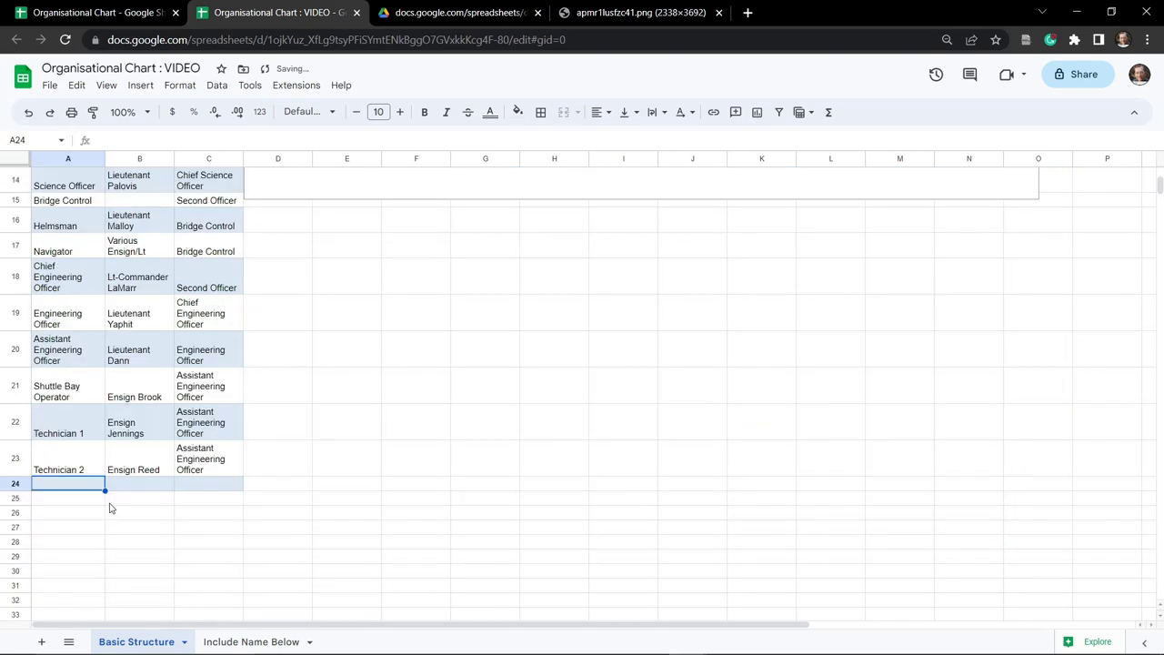
click(75, 512)
scroll(100, 500, up, 5)
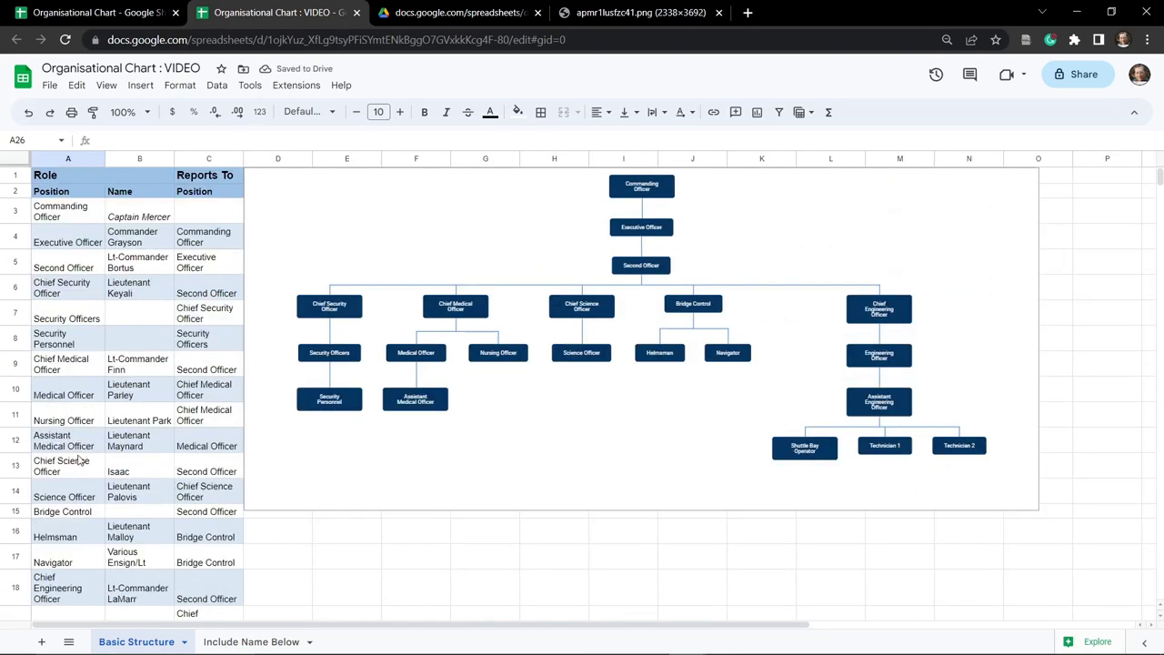
Copy the Technician 1 position from A22 into cell A24 and check the chart for the duplicate entry.
scroll(78, 457, down, 5)
click(82, 431)
key(ctrl+c)
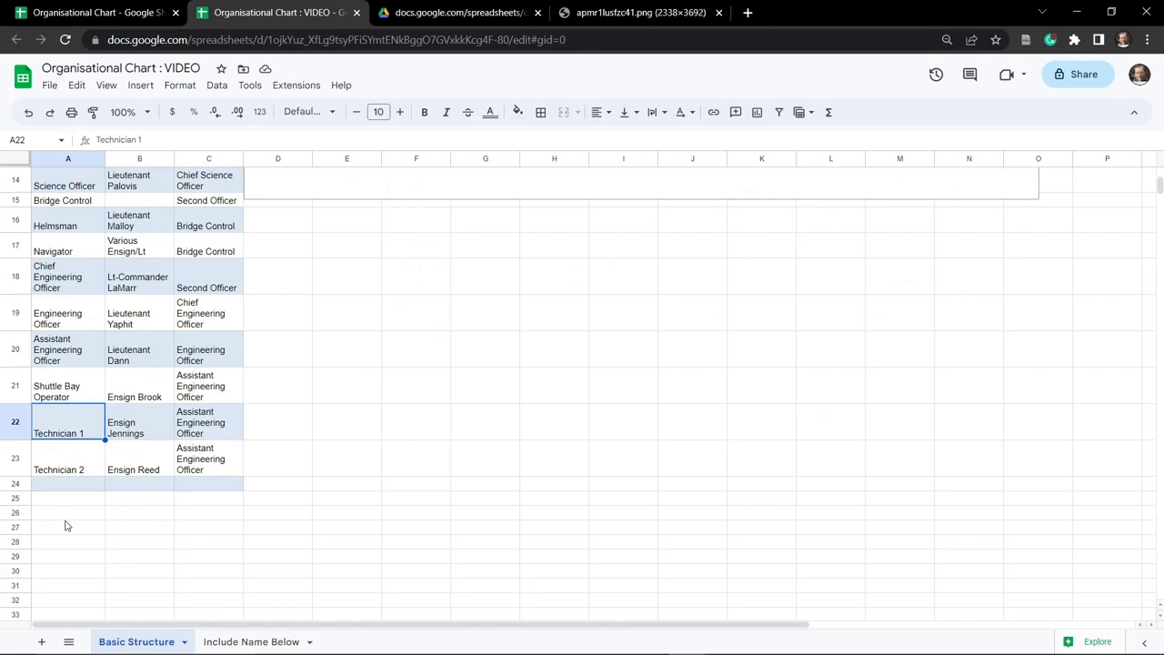
click(73, 484)
key(ctrl+v)
scroll(481, 558, up, 5)
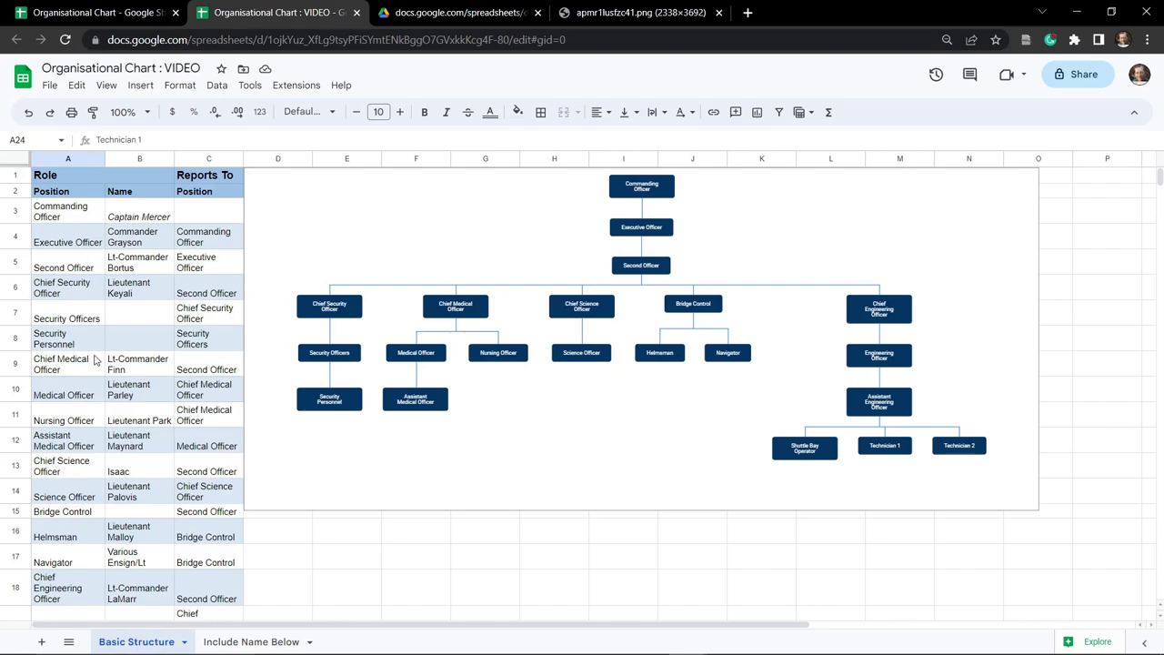
Rename the position in cell A24 to Technician SB 1.
scroll(97, 364, down, 5)
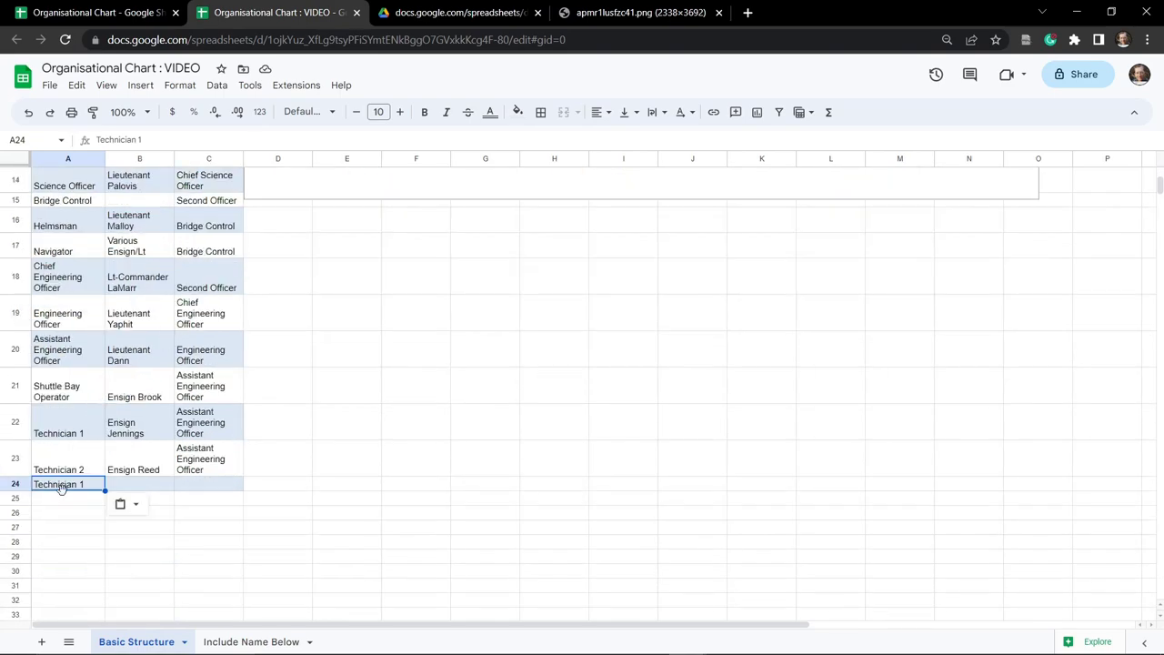
click(142, 139)
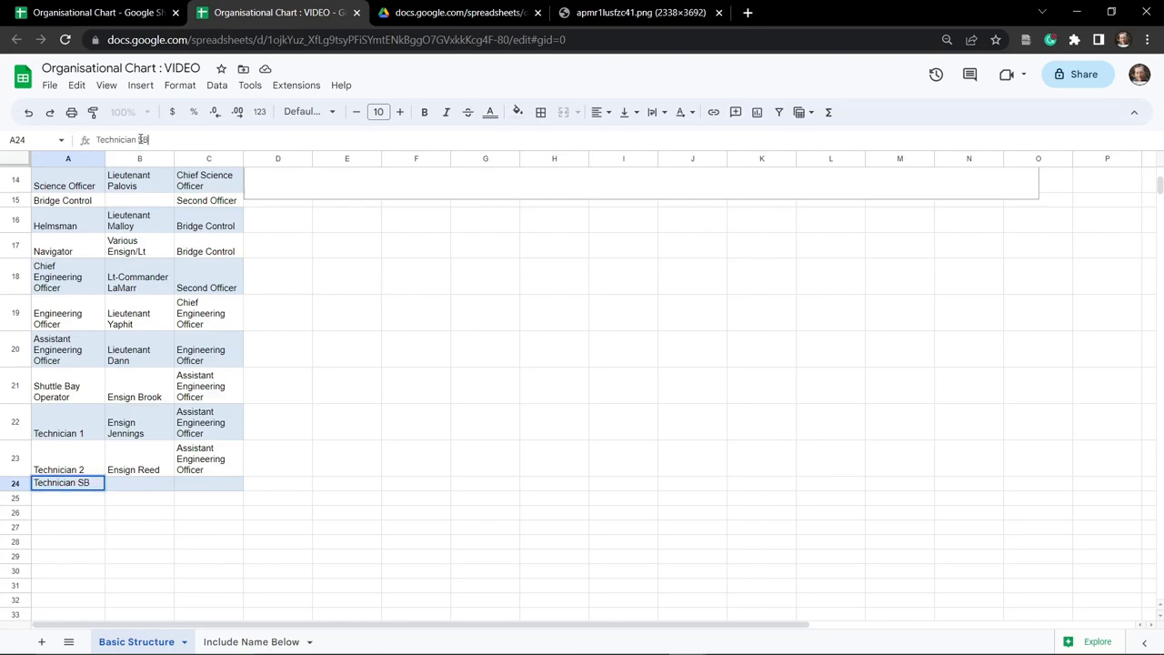
text(1)
key(Tab)
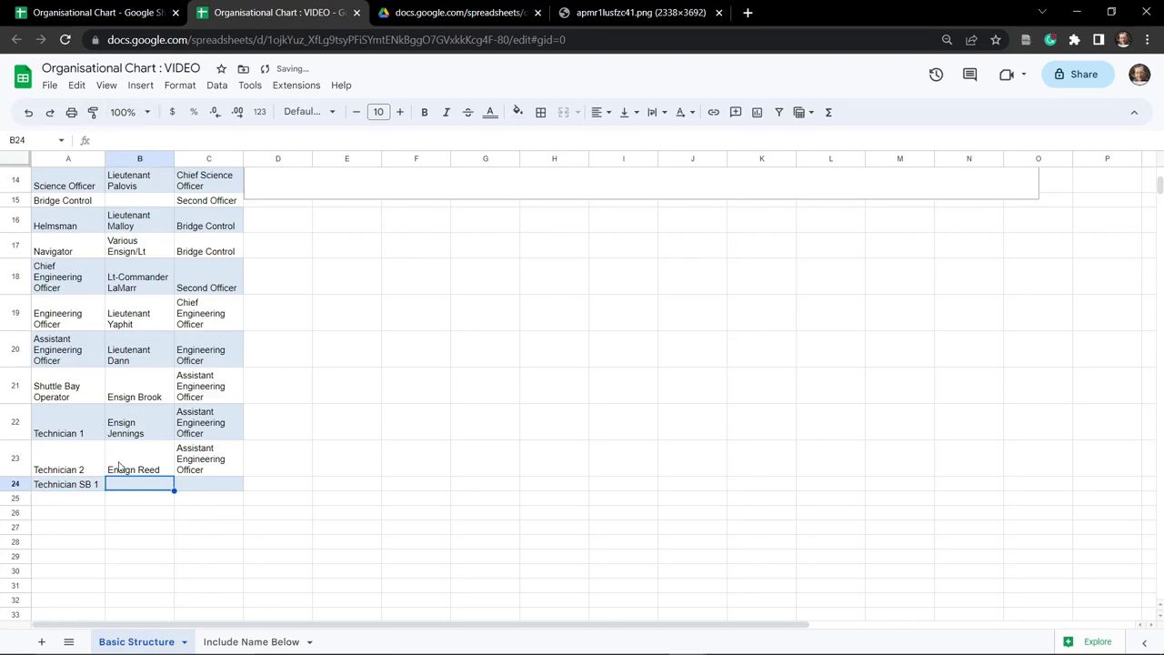
Make Technician SB 1 report to the Shuttle Bay Operator by entering the formula =A21 in cell C24.
click(203, 487)
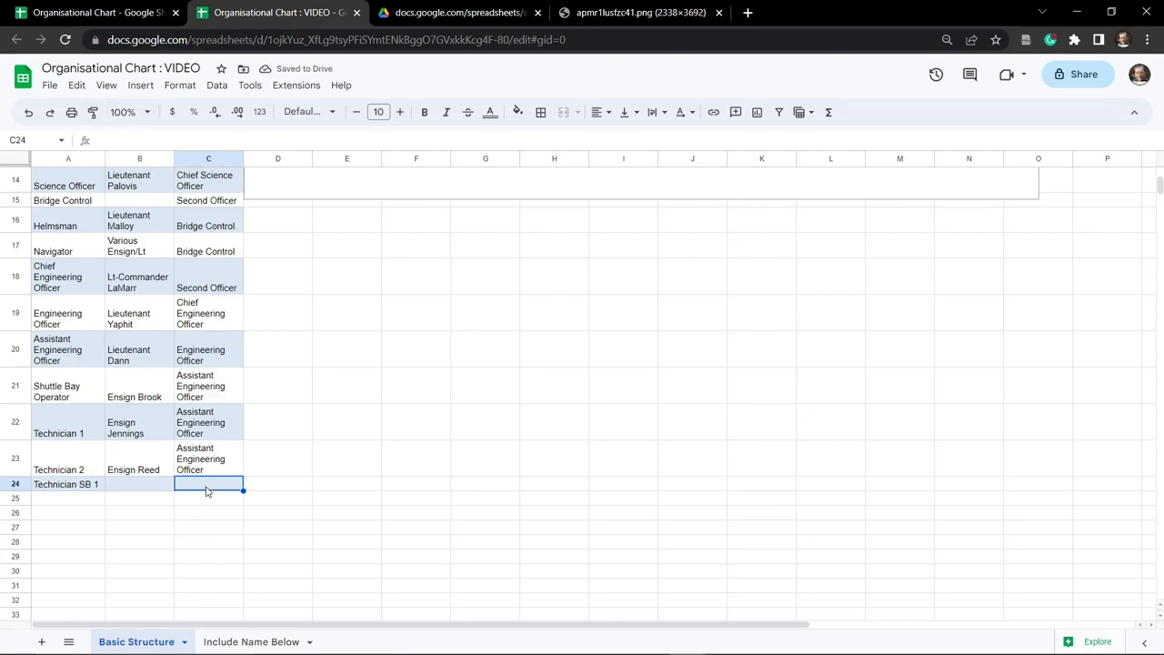
scroll(286, 467, up, 5)
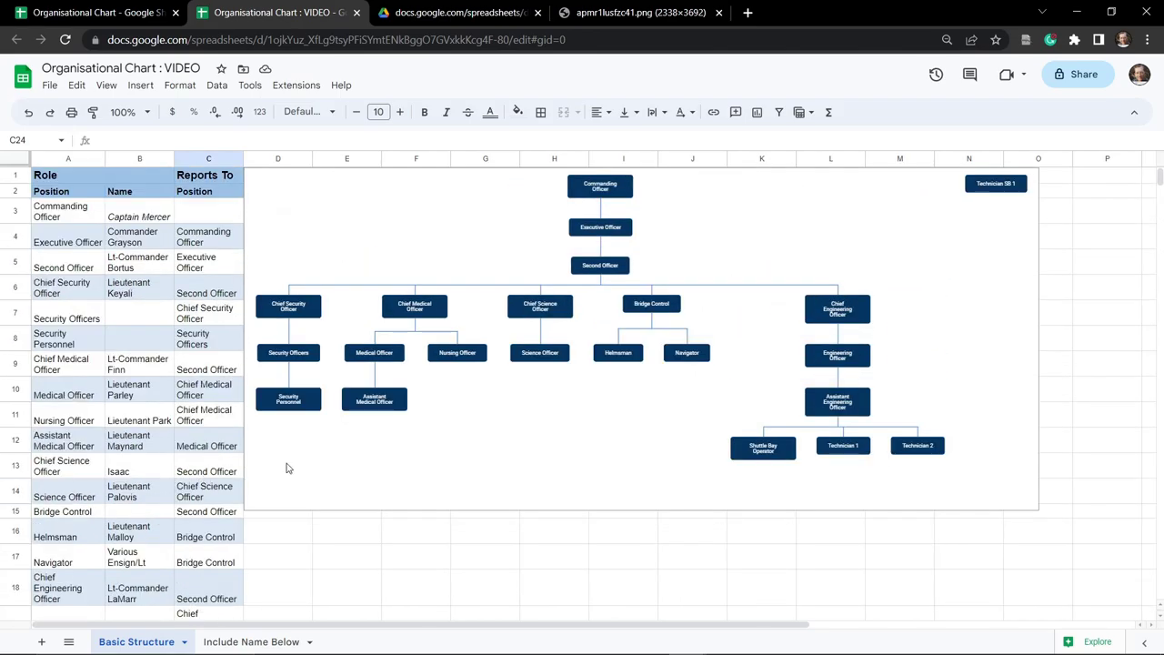
scroll(25, 492, down, 3)
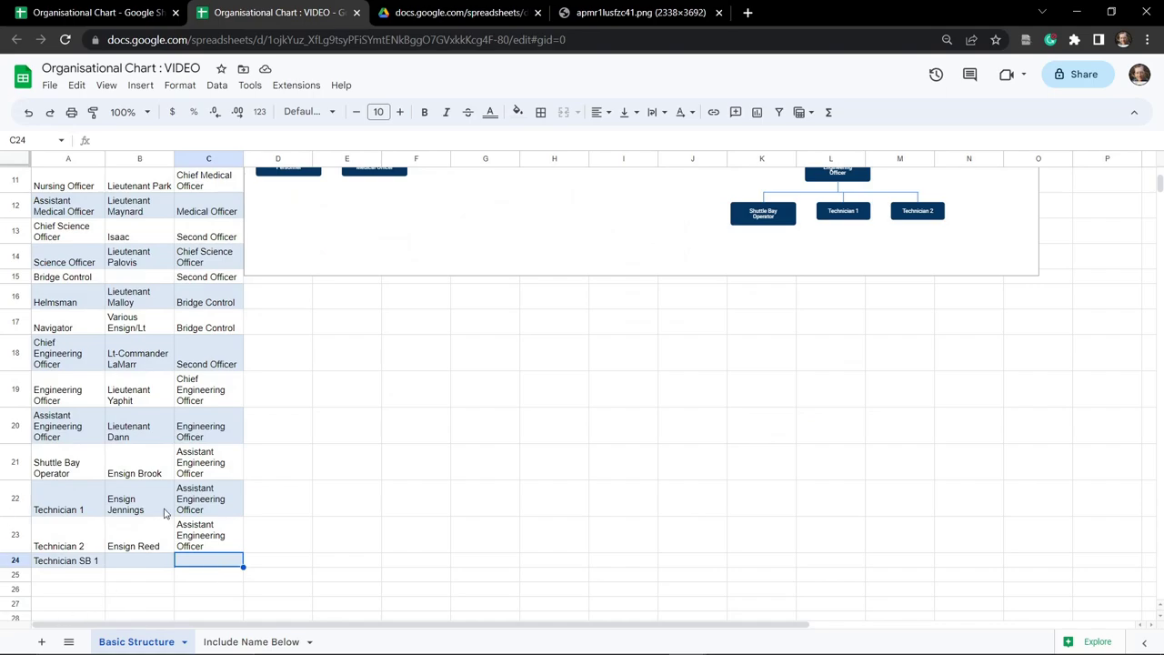
click(82, 467)
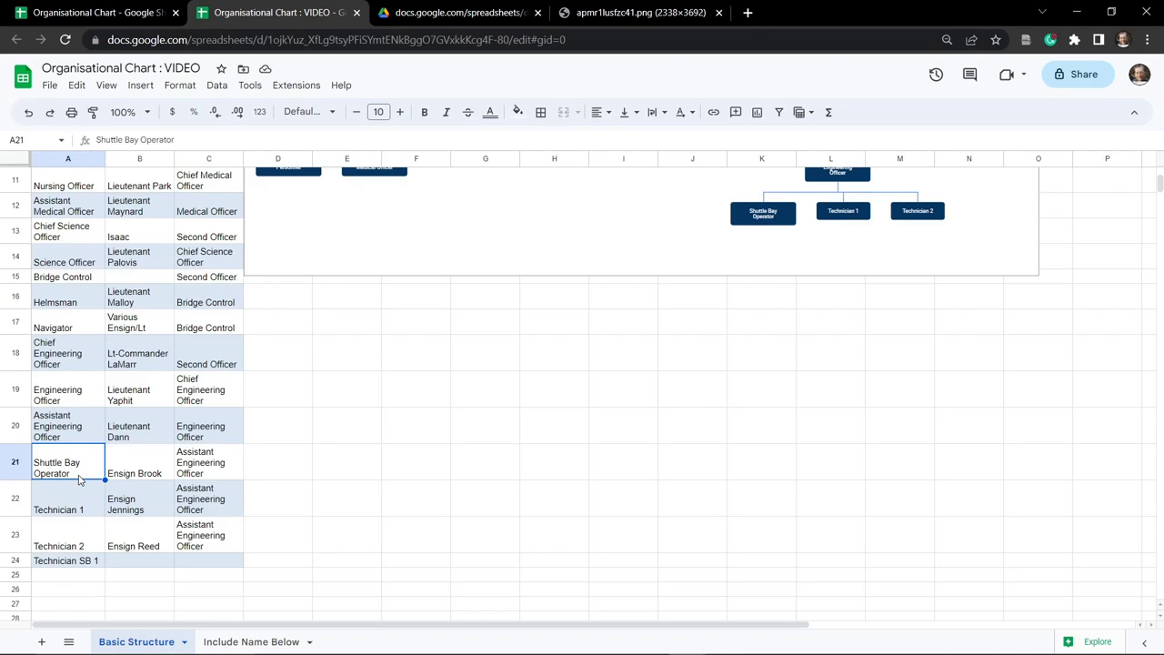
click(208, 560)
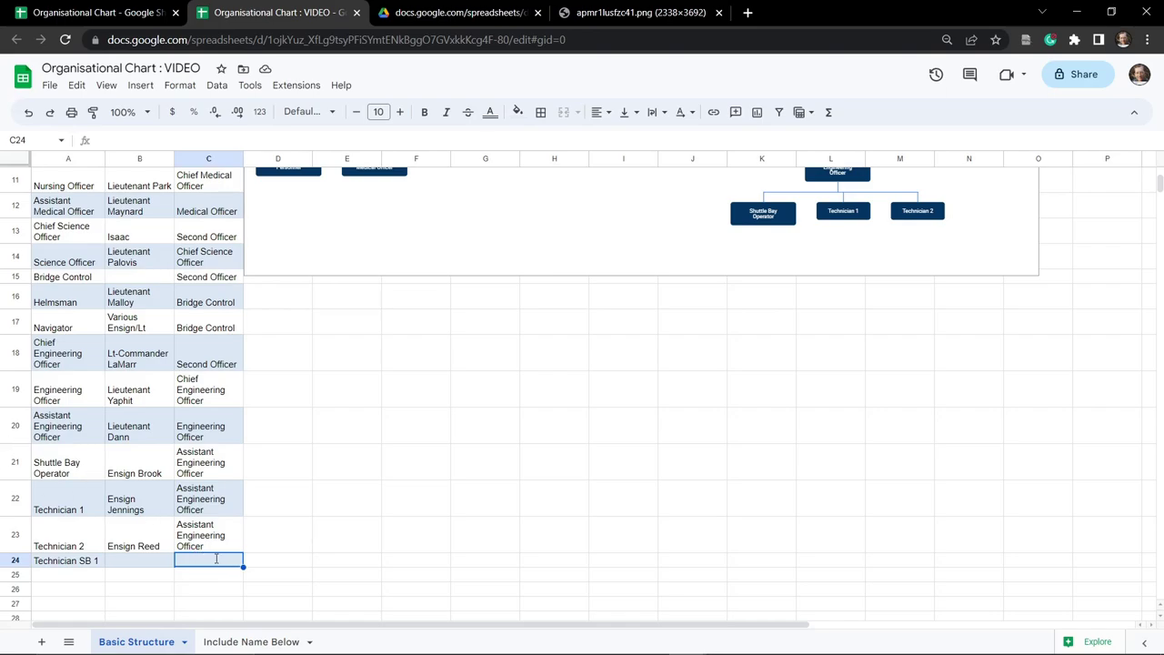
text(=)
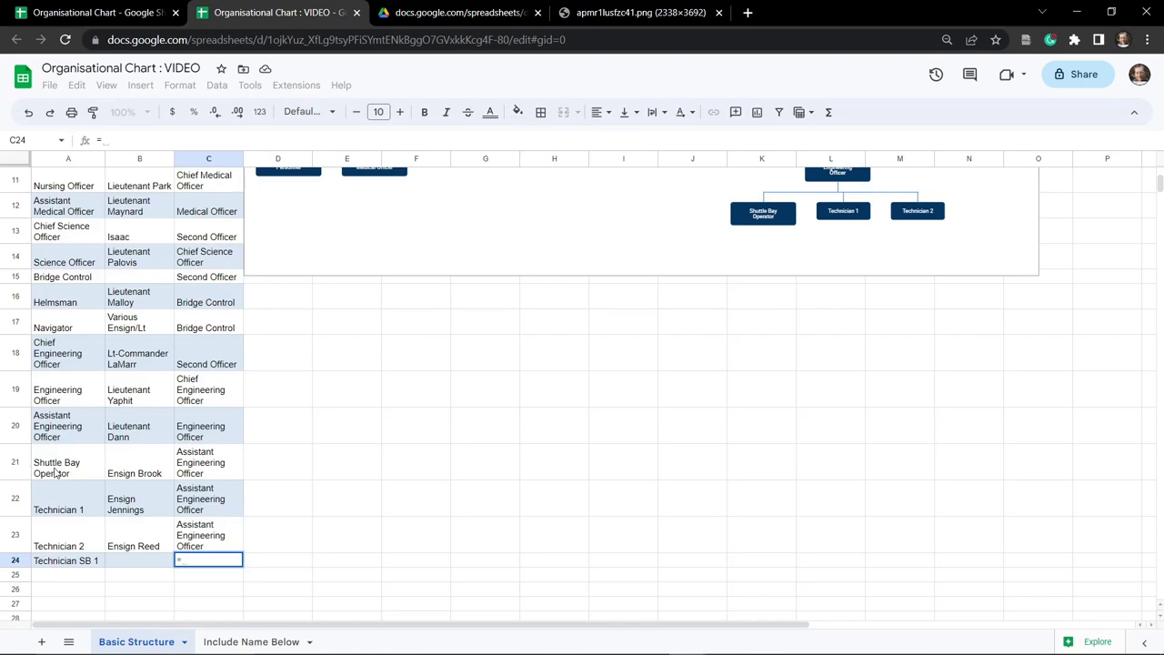
click(55, 470)
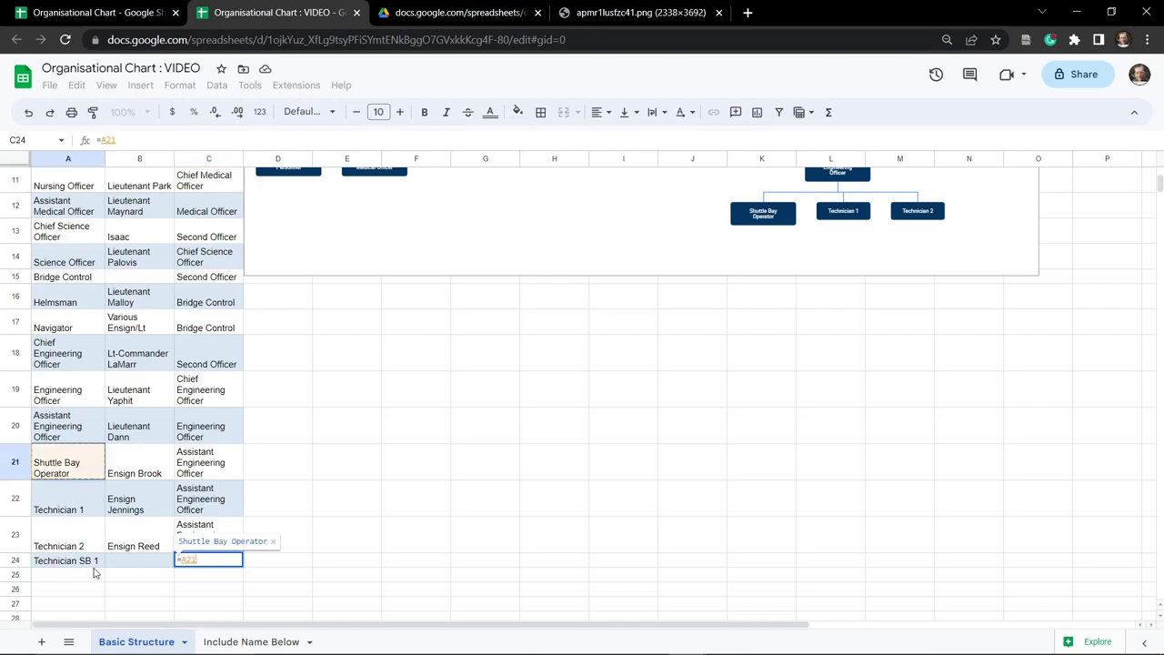
key(Tab)
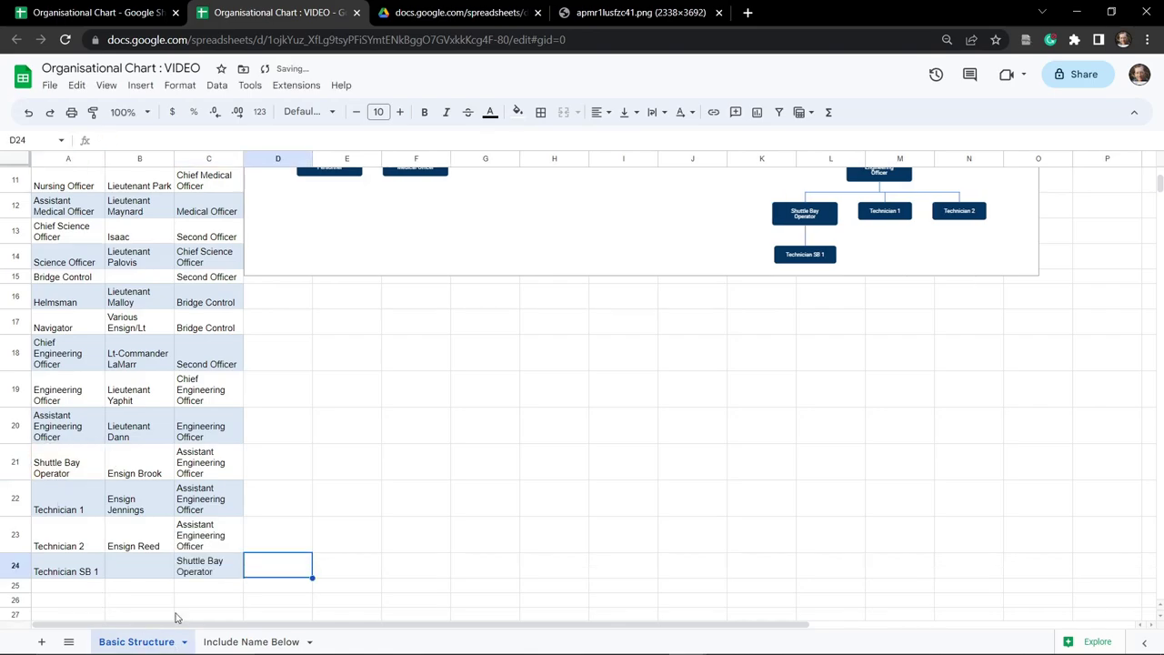
Rename the position in cell A21 to Shuttle Bay Operator Dude.
click(62, 472)
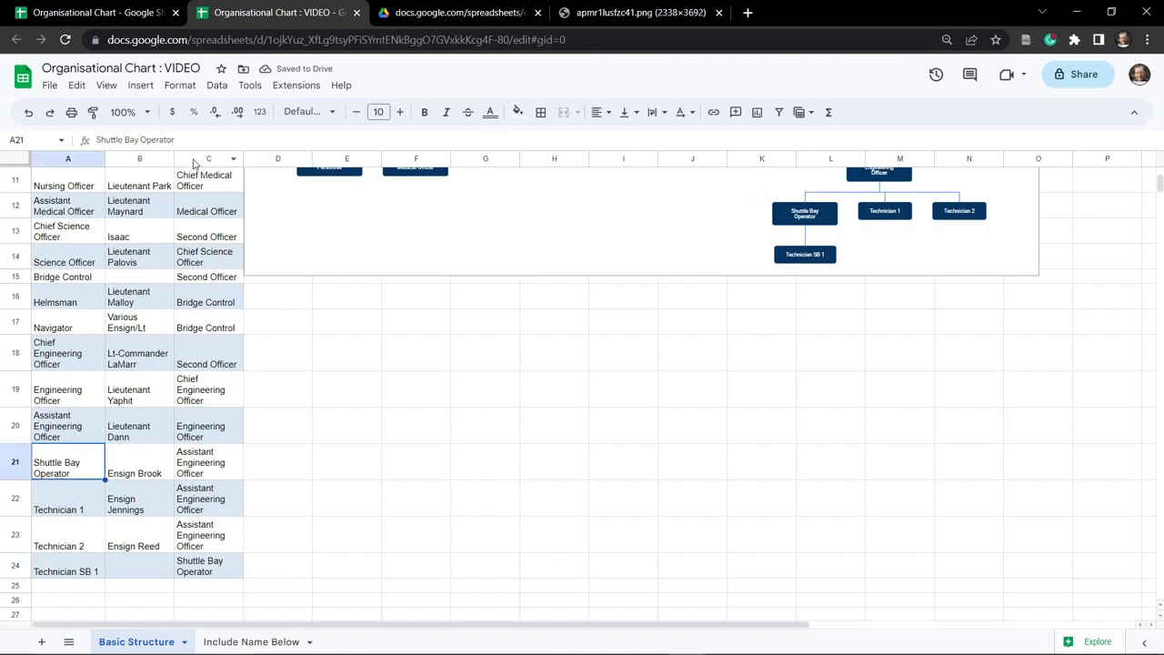
key(Return)
text(Dude)
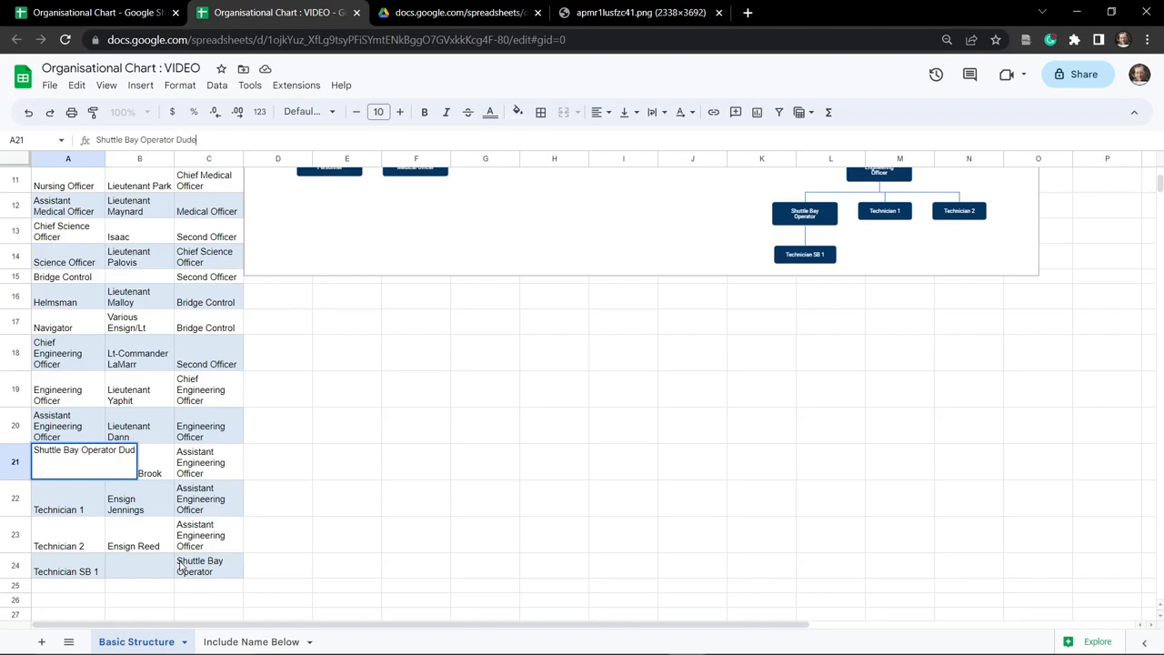
key(Tab)
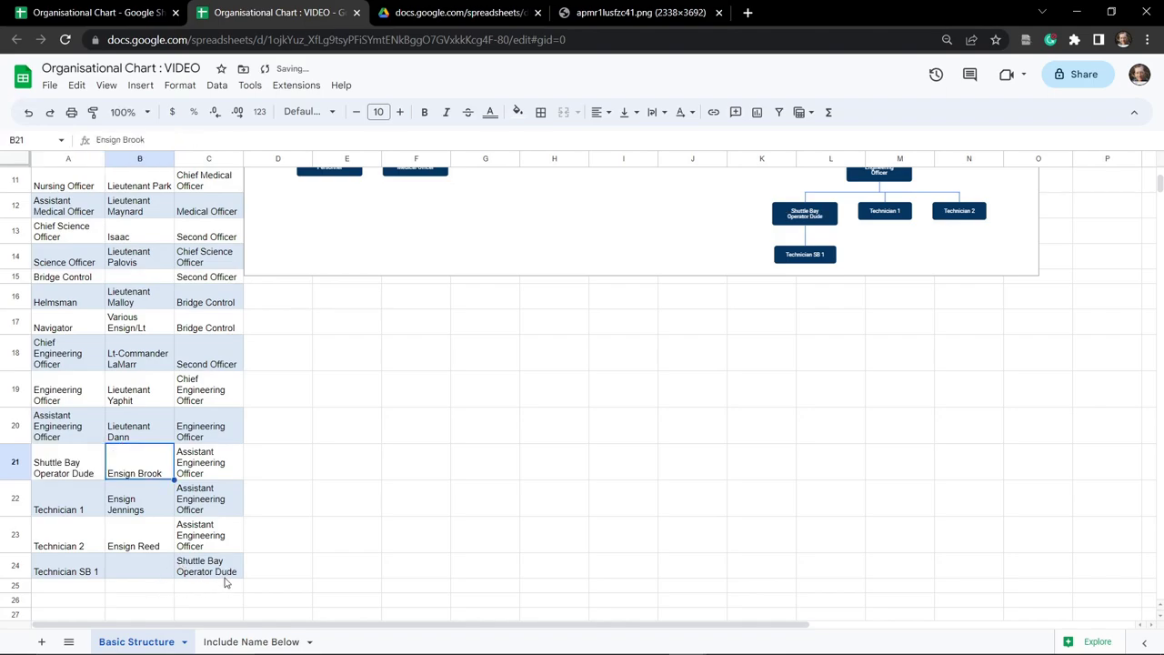
Fill the Technician SB 1 position down from A24 to A25 to add Technician SB 2.
scroll(196, 582, down, 1)
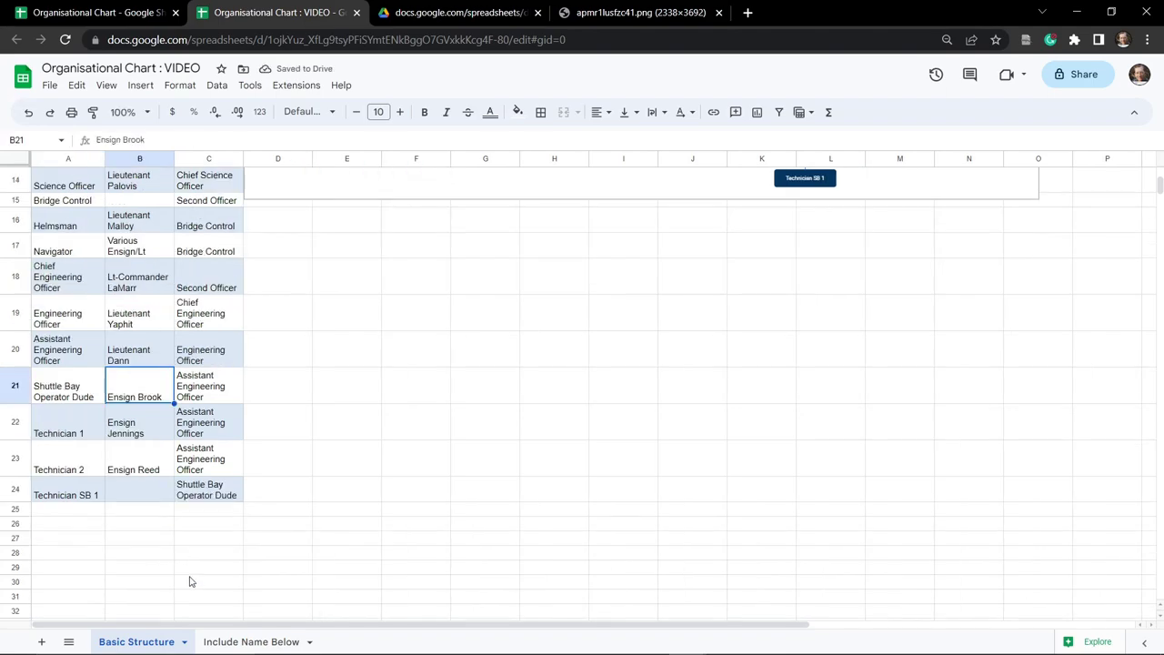
click(66, 495)
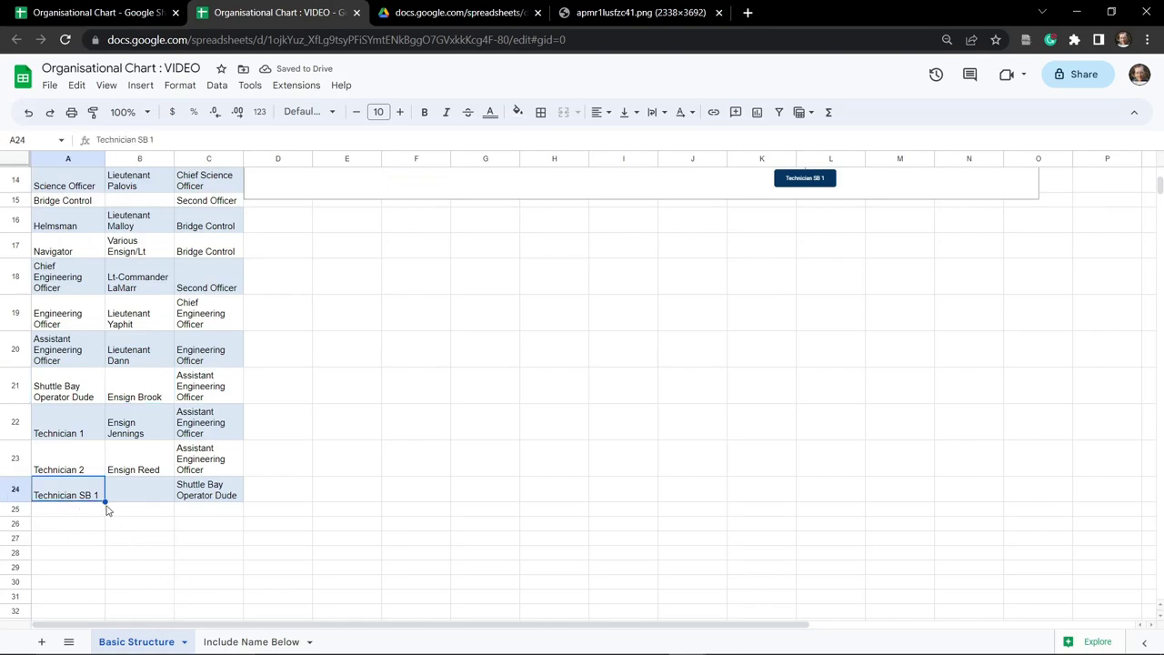
drag(104, 502, 104, 505)
drag(101, 515, 103, 515)
click(64, 529)
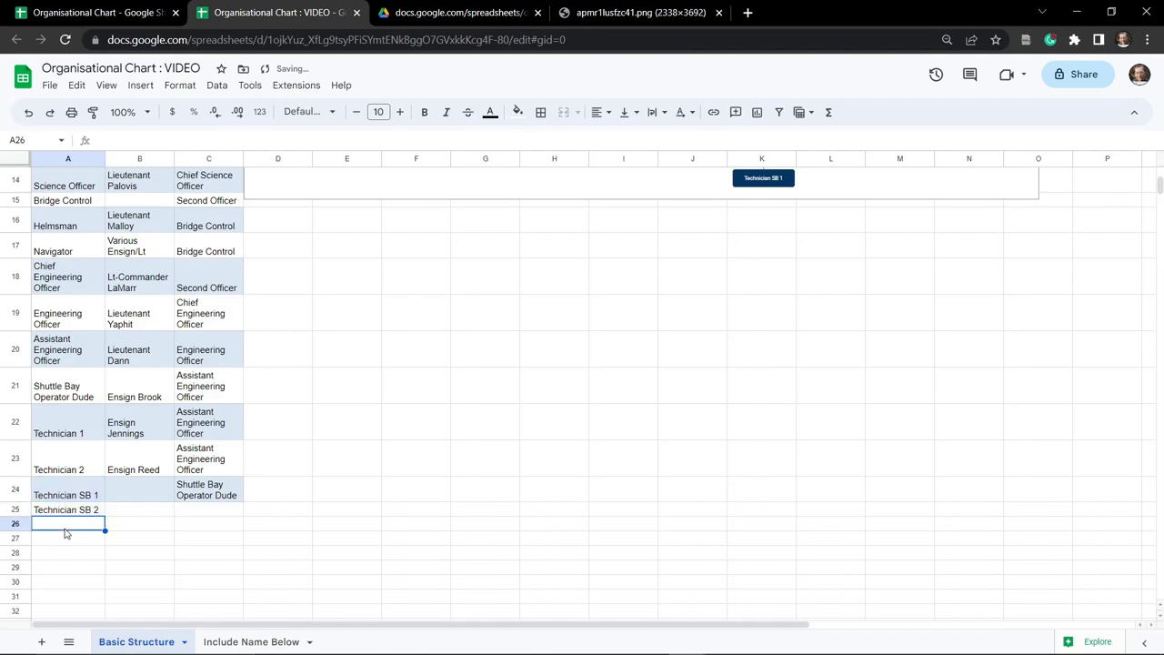
Set the reporting position of Technician SB 2 in cell C25 with the formula =A21.
click(224, 494)
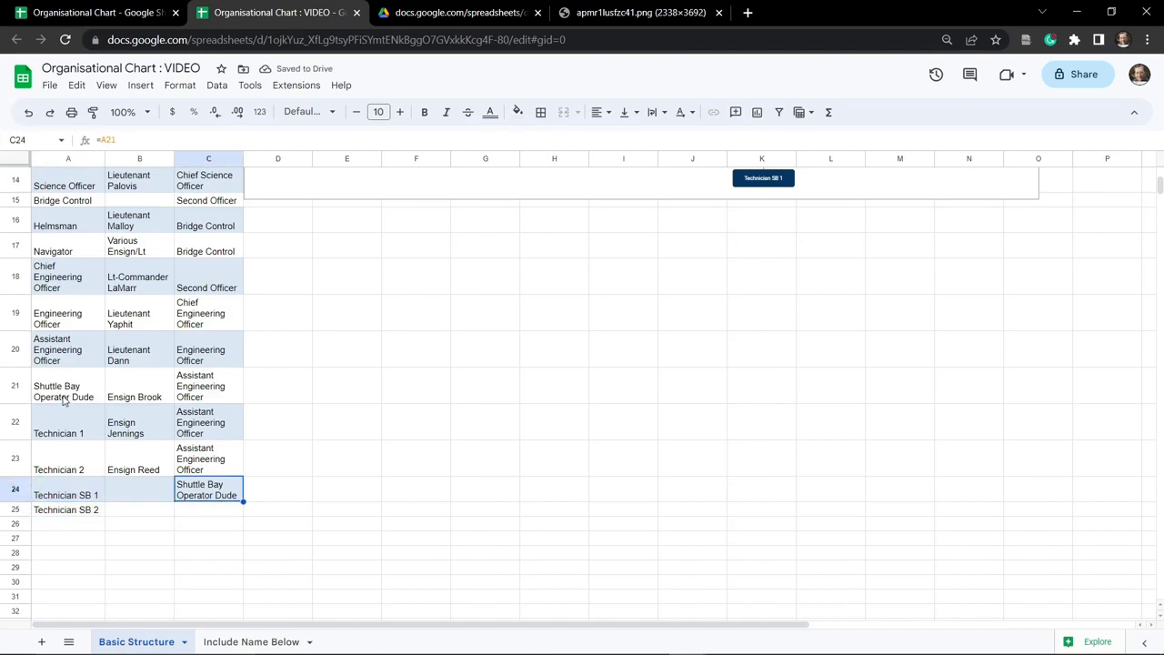
click(203, 513)
text(=A21)
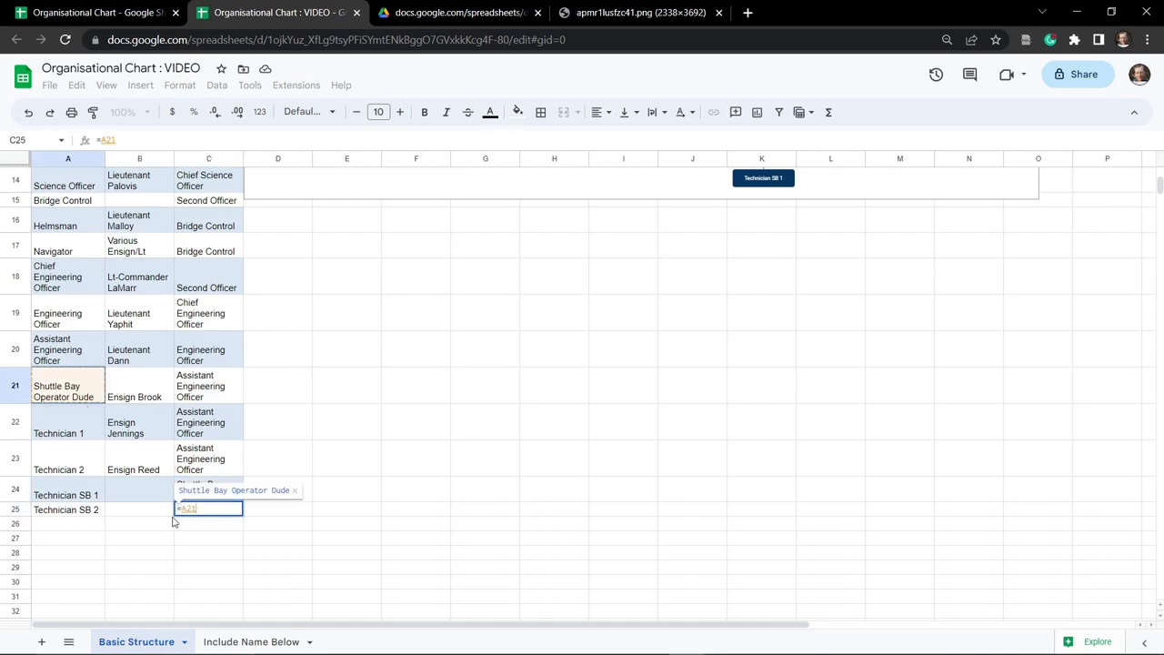
key(Tab)
Review the two Technician SB nodes and the rest of the chart against the table, then select the chart.
click(457, 440)
scroll(582, 443, up, 3)
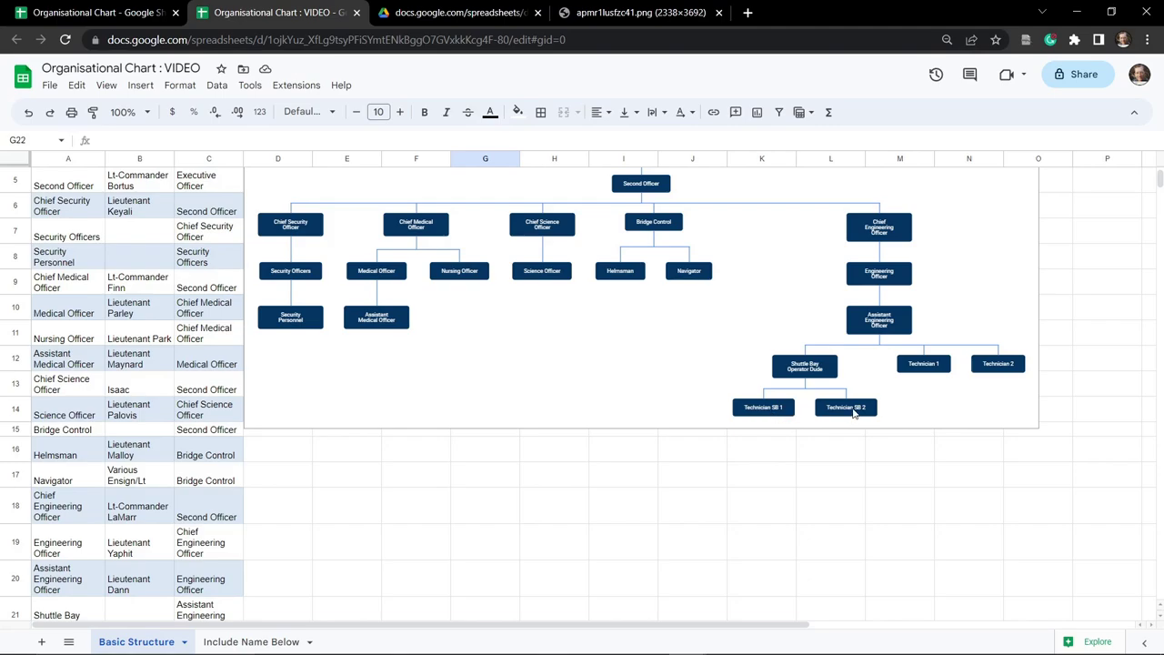
scroll(853, 414, up, 2)
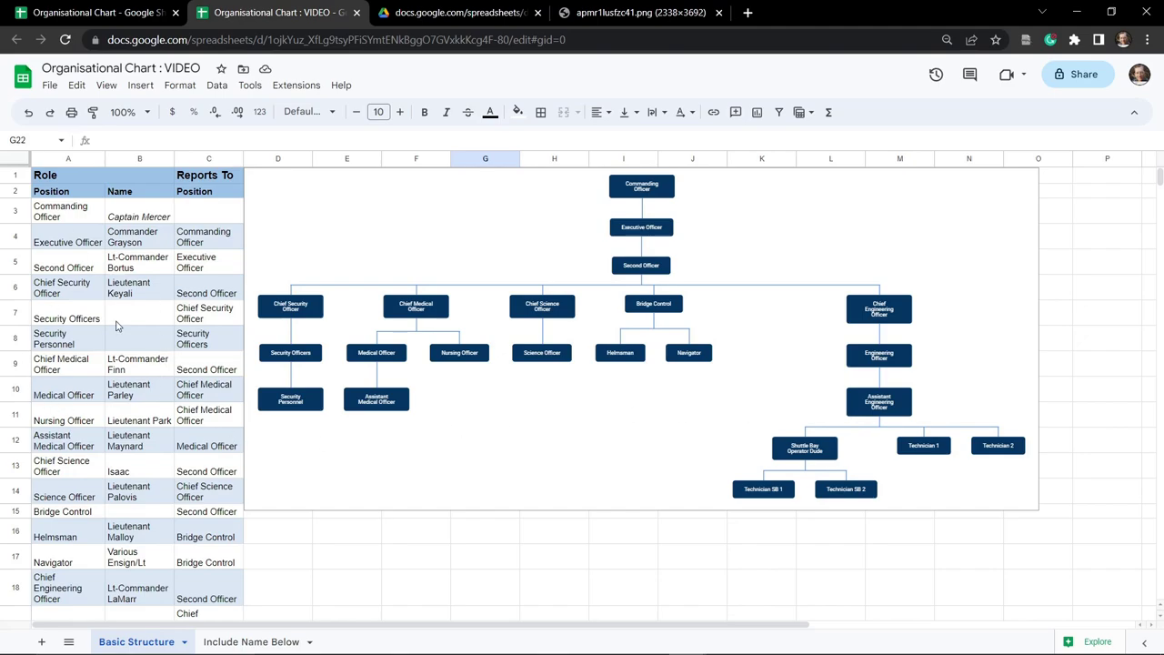
scroll(118, 473, down, 3)
scroll(105, 491, up, 3)
click(833, 246)
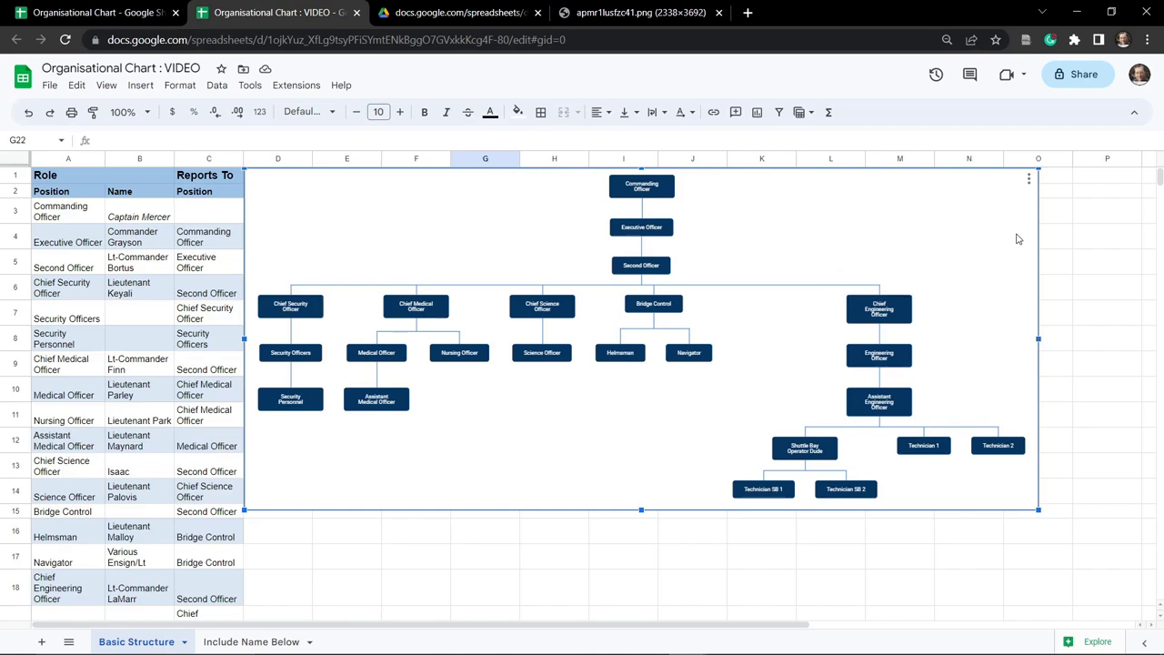
click(1030, 183)
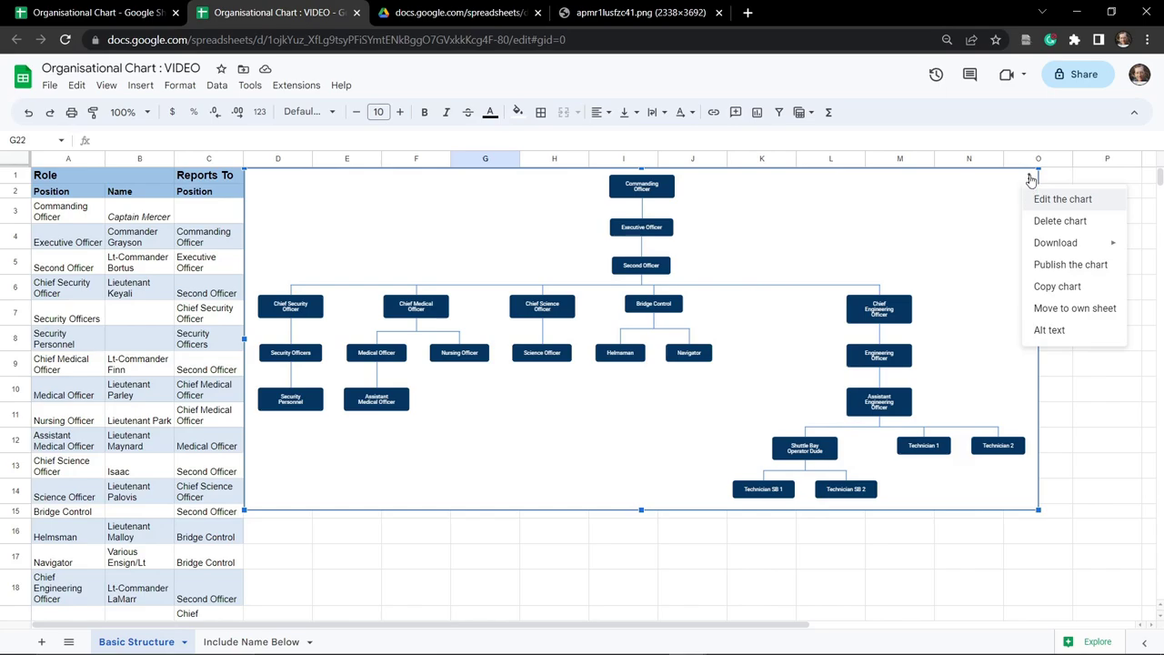
click(1060, 272)
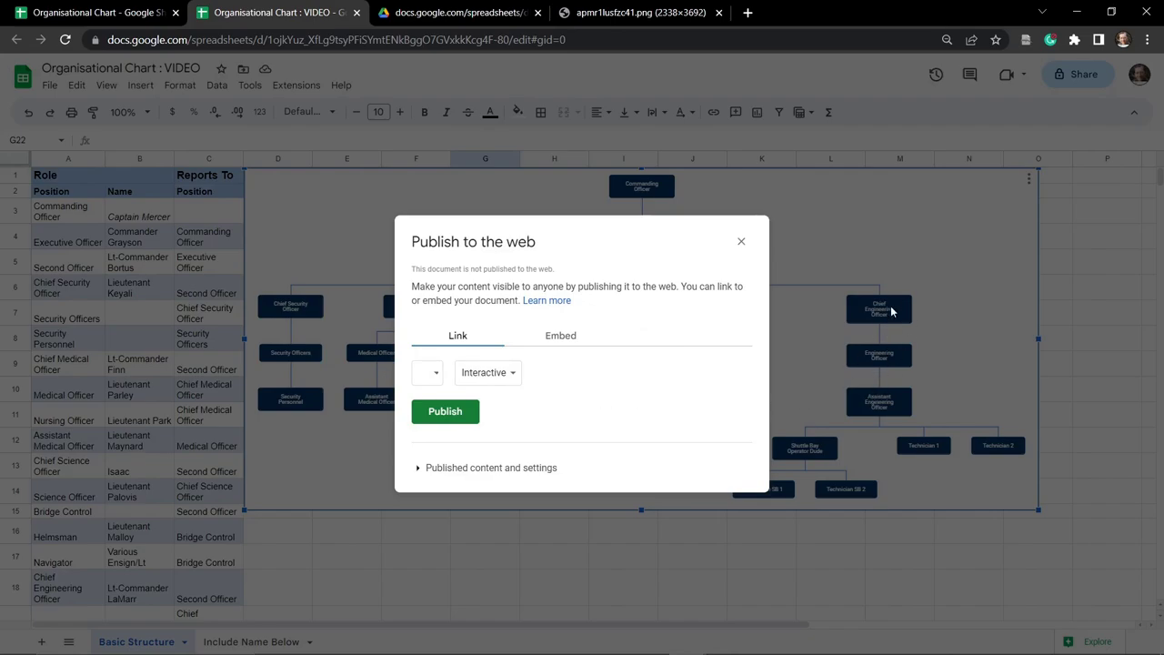
click(741, 241)
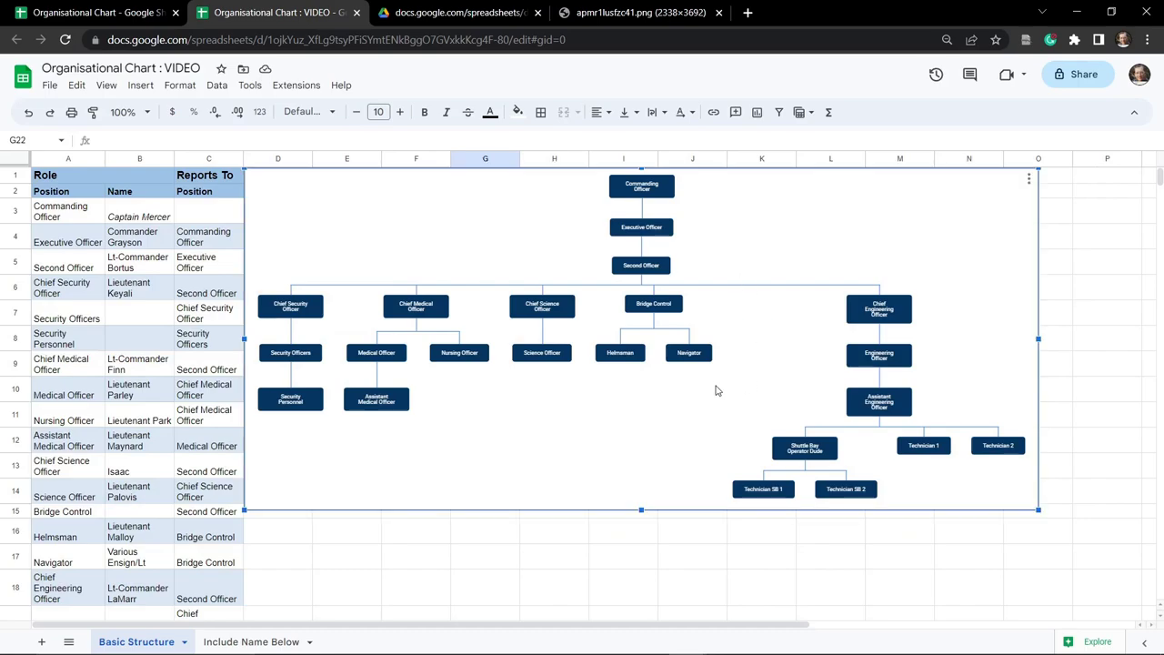
mouse_move(636, 238)
mouse_move(563, 315)
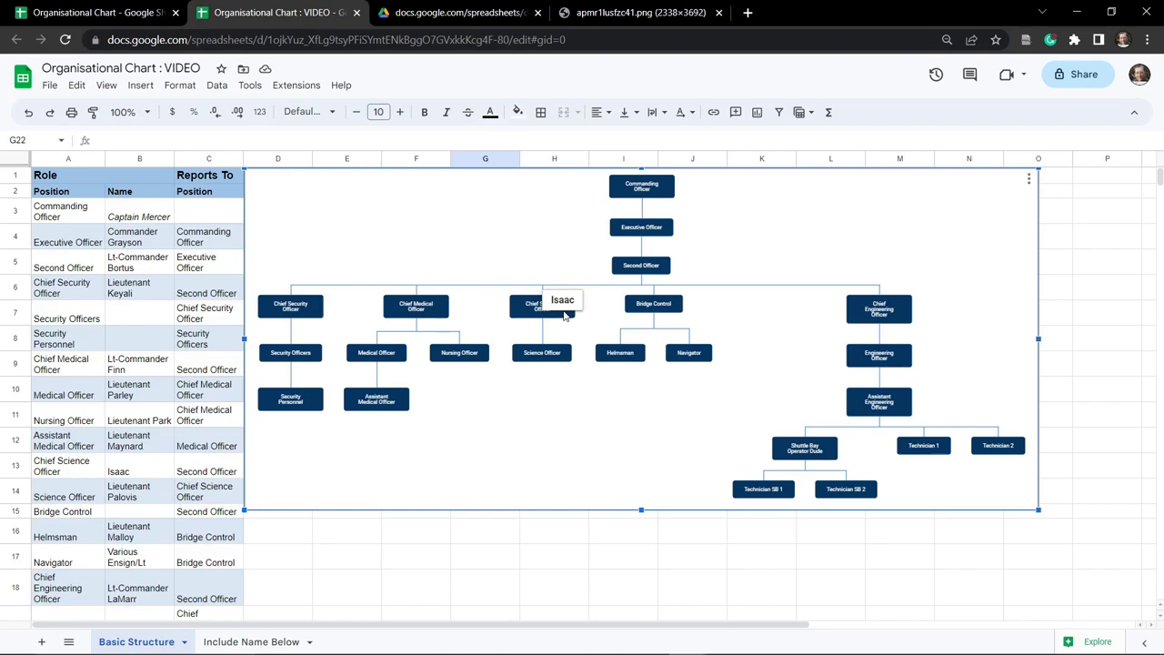
click(1029, 180)
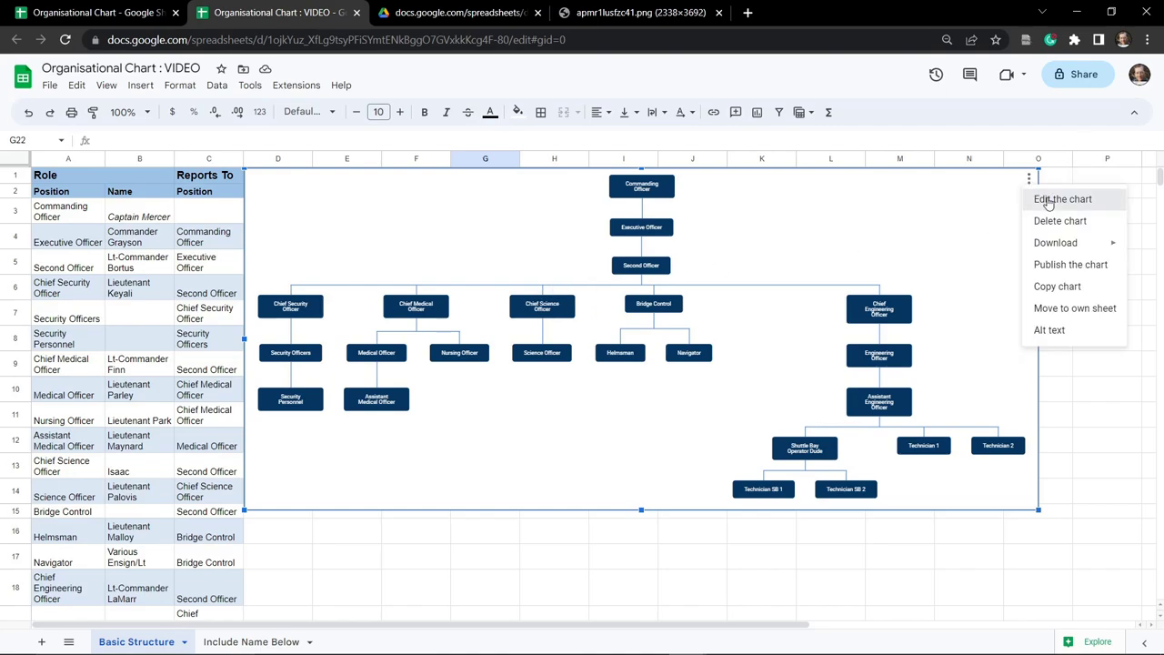
click(1047, 200)
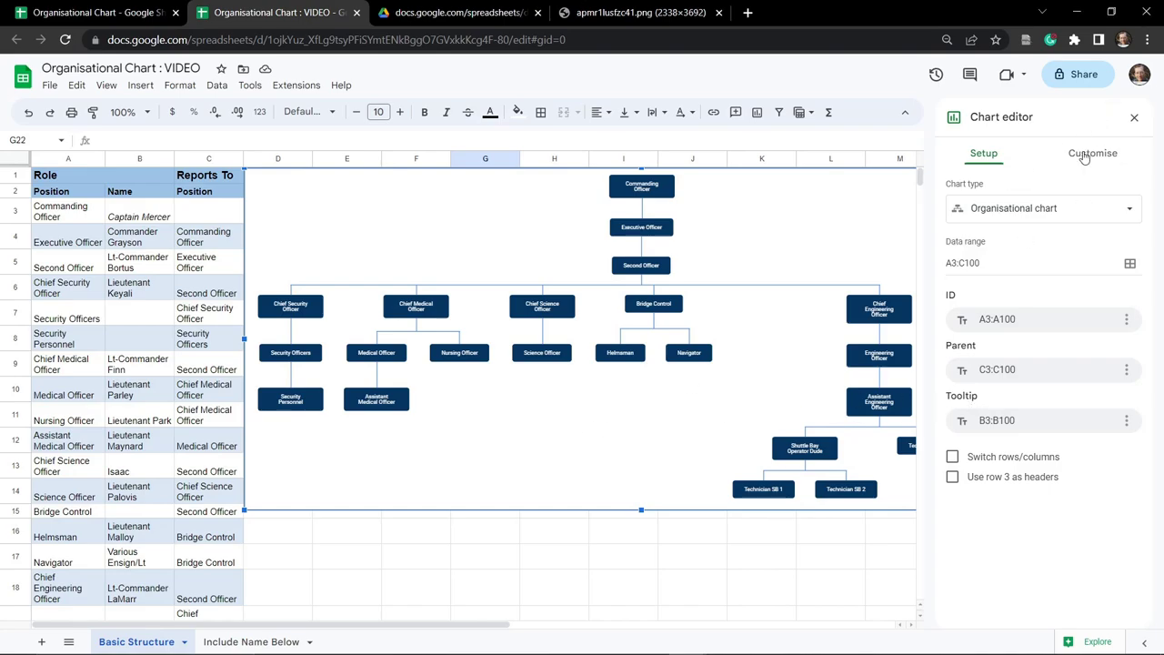
click(1134, 117)
Publish the organisational chart to the web as an interactive link, after checking the embed option and the published content settings.
click(1029, 181)
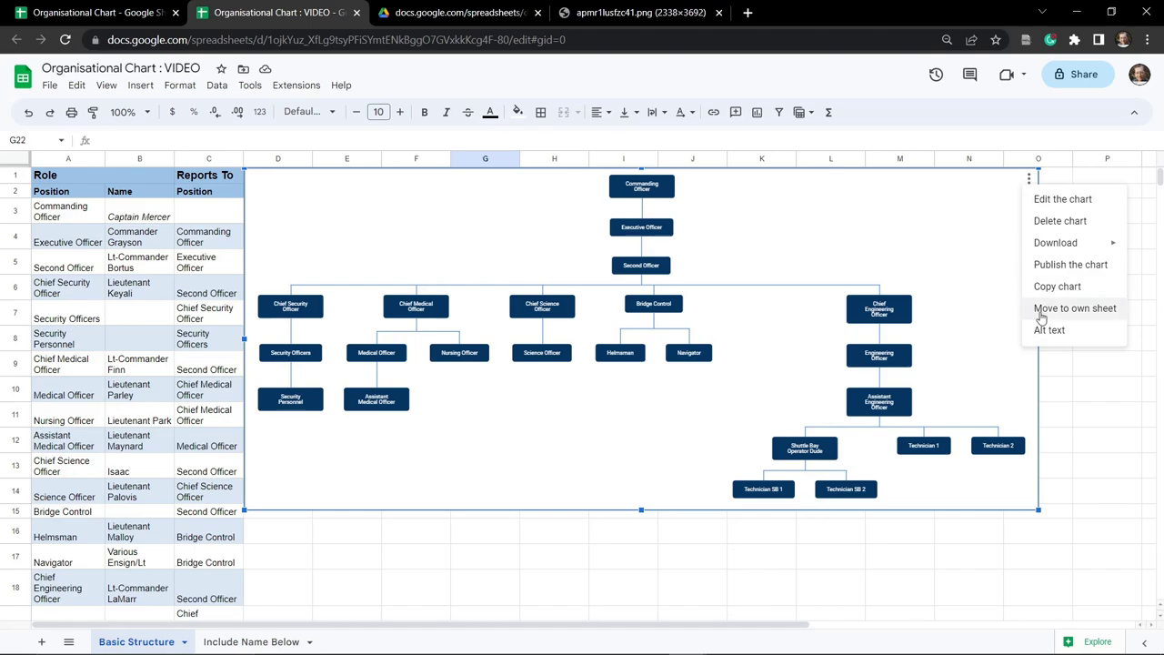
click(1063, 265)
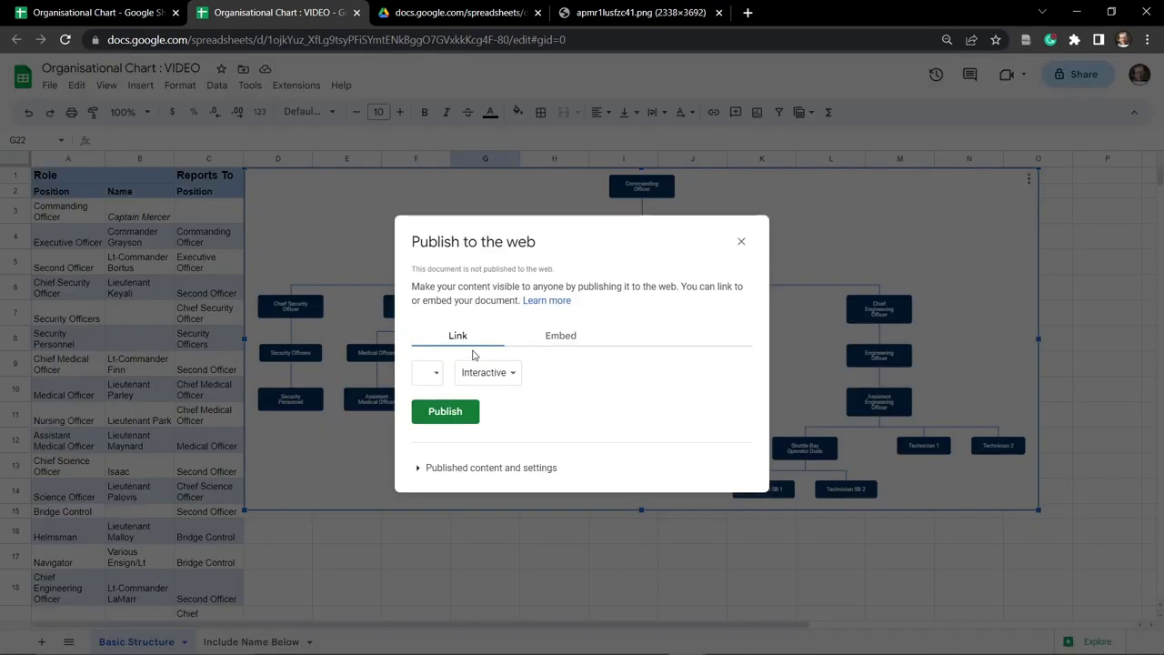
click(562, 338)
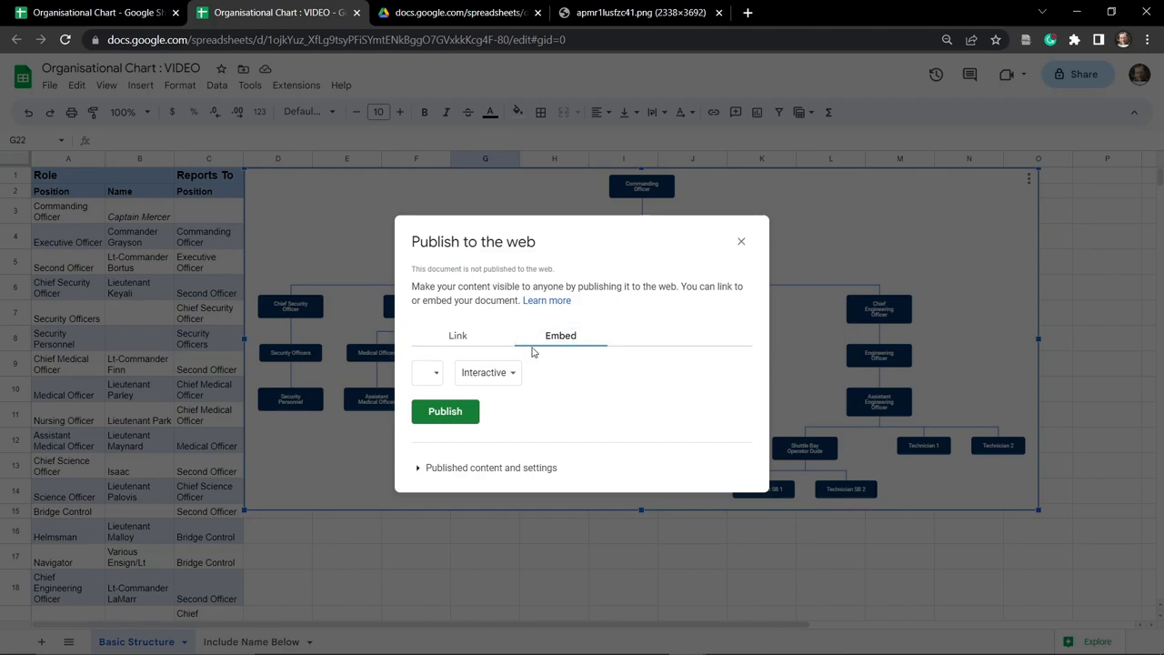
click(464, 338)
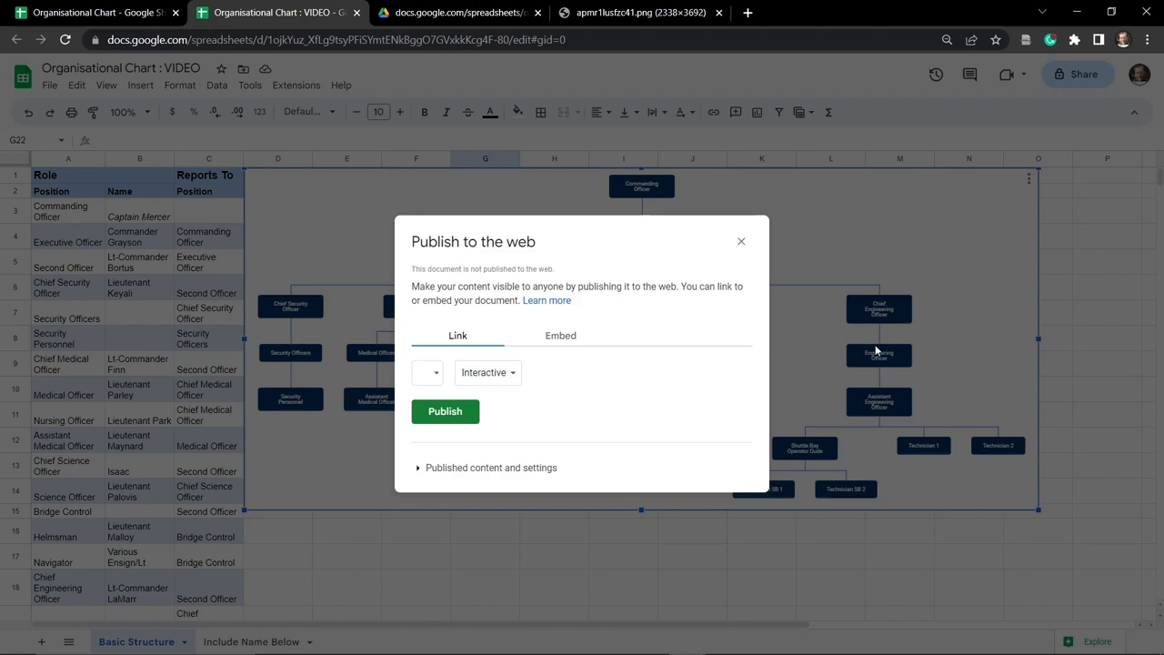
click(429, 469)
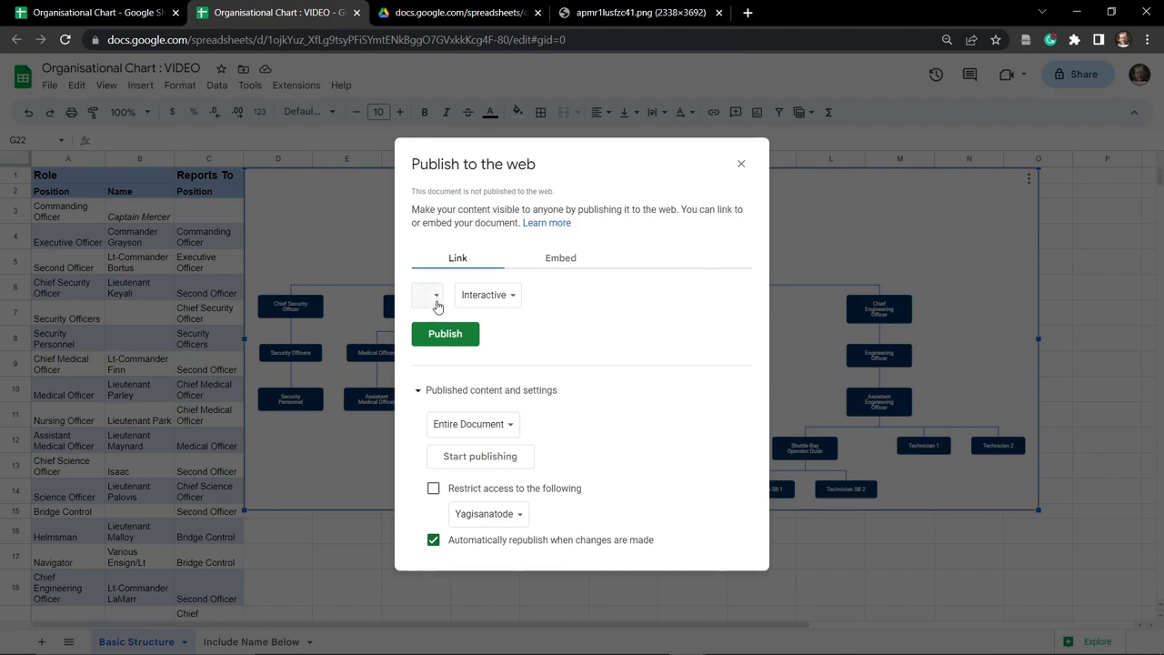
click(447, 338)
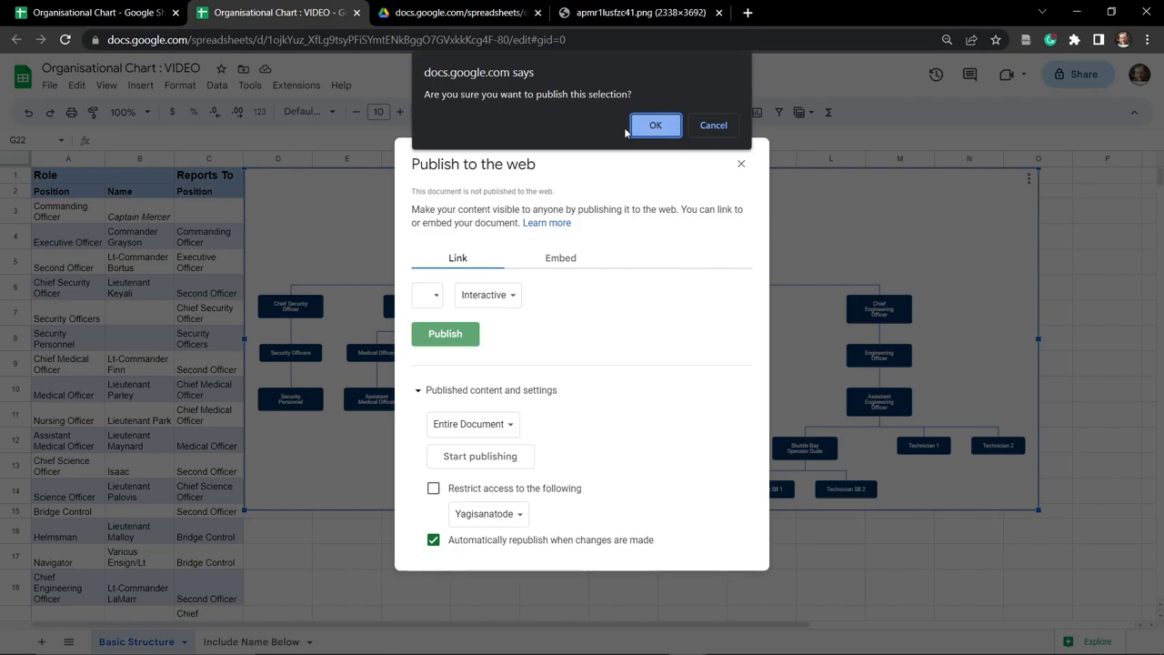
click(655, 125)
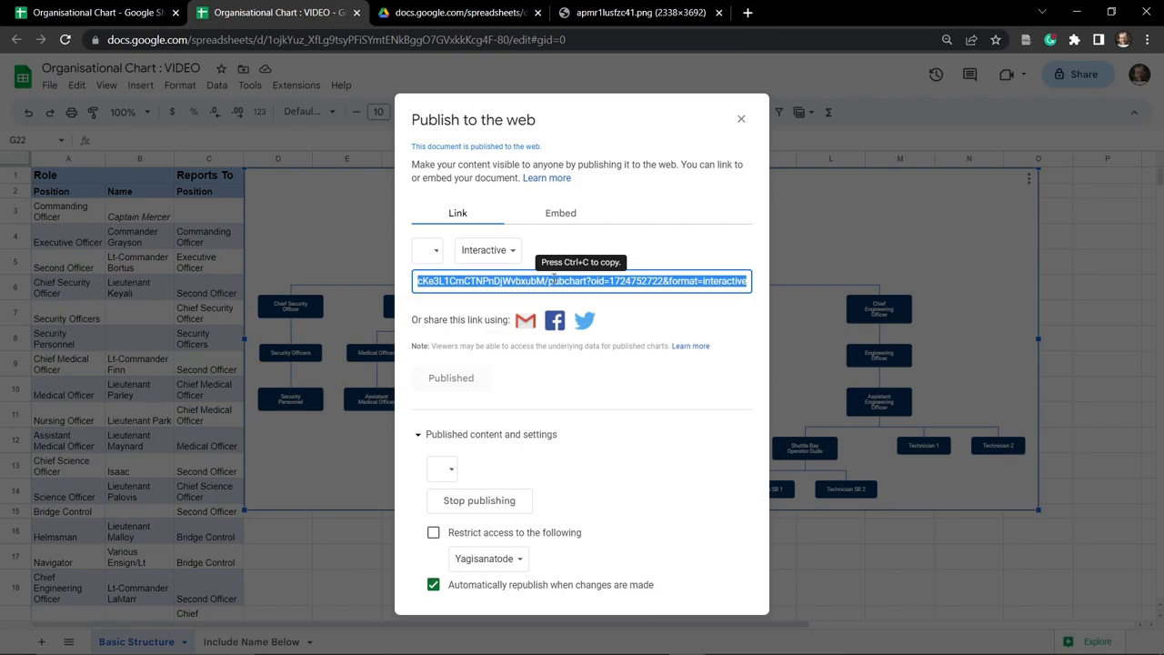
Open the published chart link in a new browser tab, then return to the spreadsheet and close the publishing dialog.
click(751, 17)
key(ctrl+v)
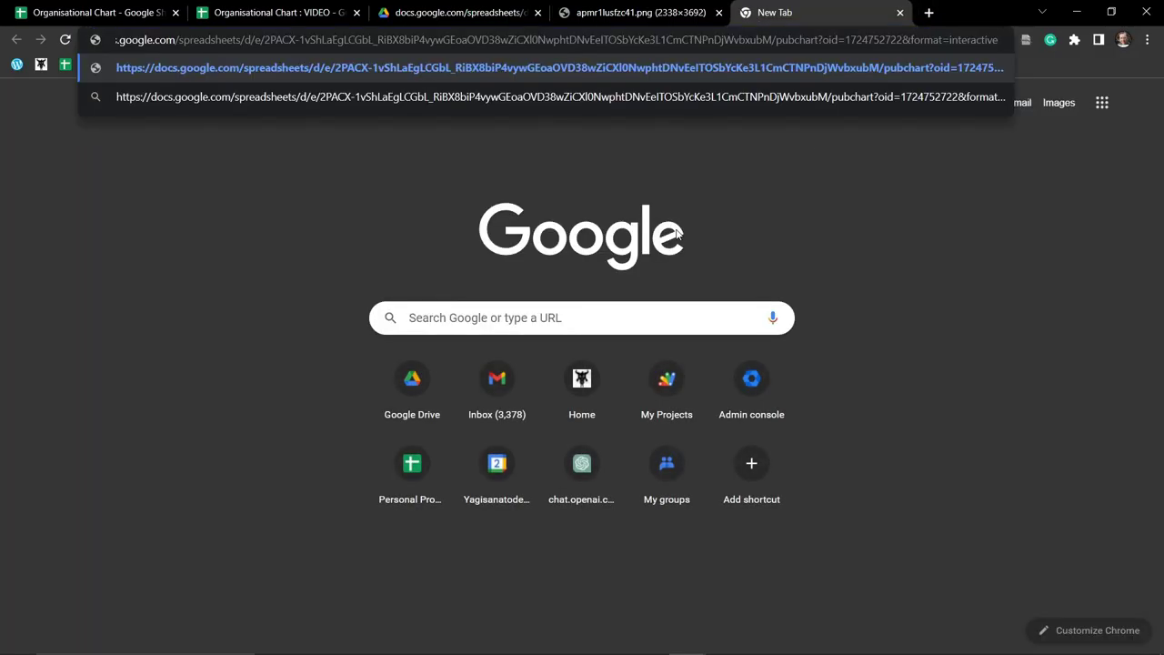
key(Return)
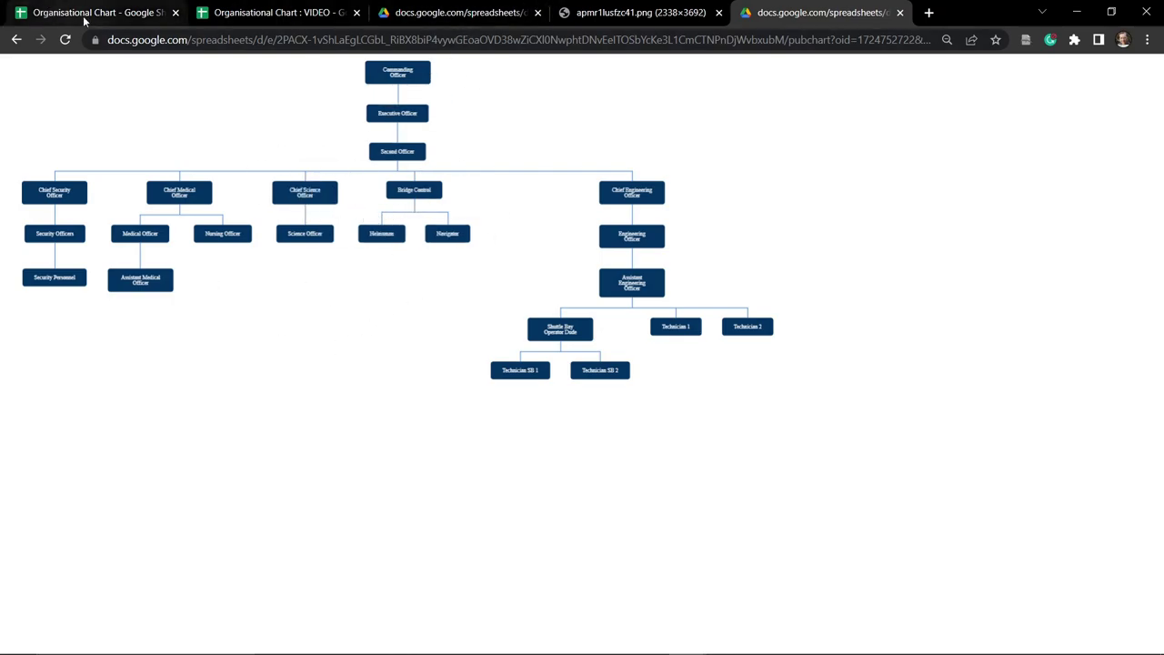
click(283, 14)
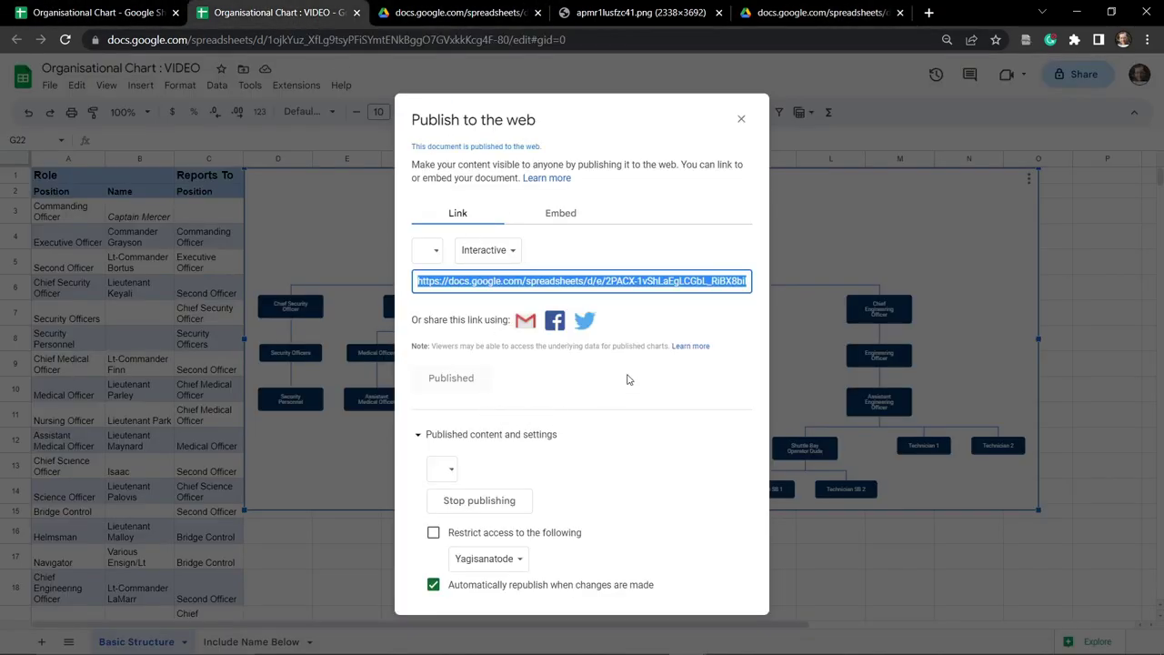
click(741, 119)
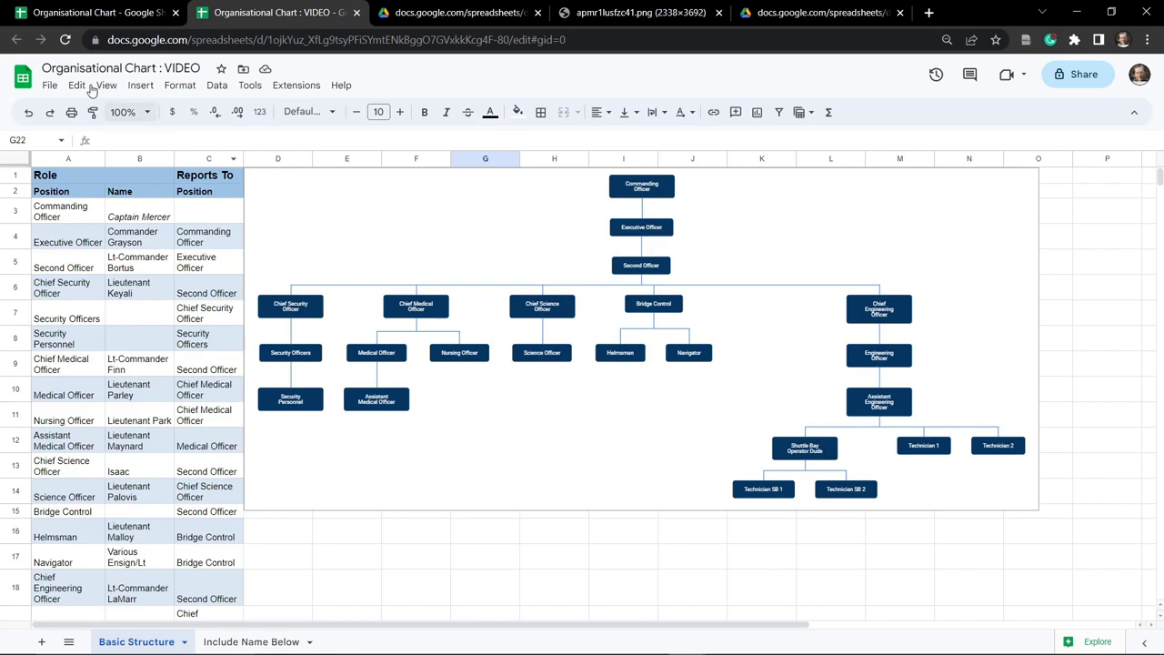
Set the sheet zoom to 75% and enlarge the chart to extend to about column V and row 21.
click(147, 112)
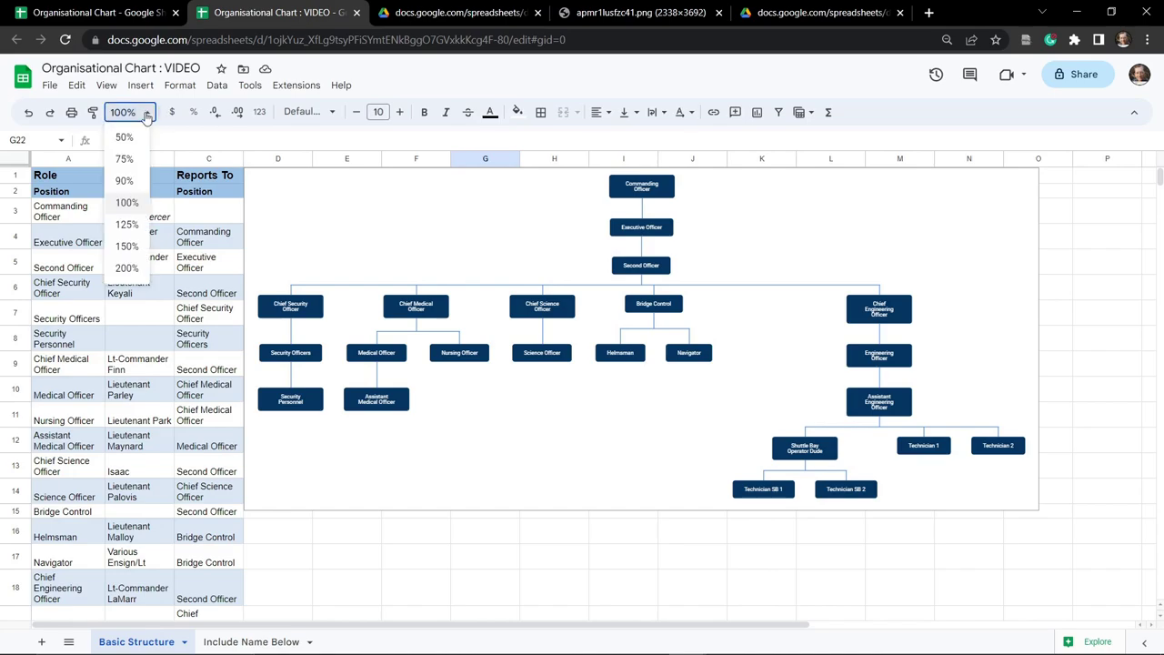
click(127, 161)
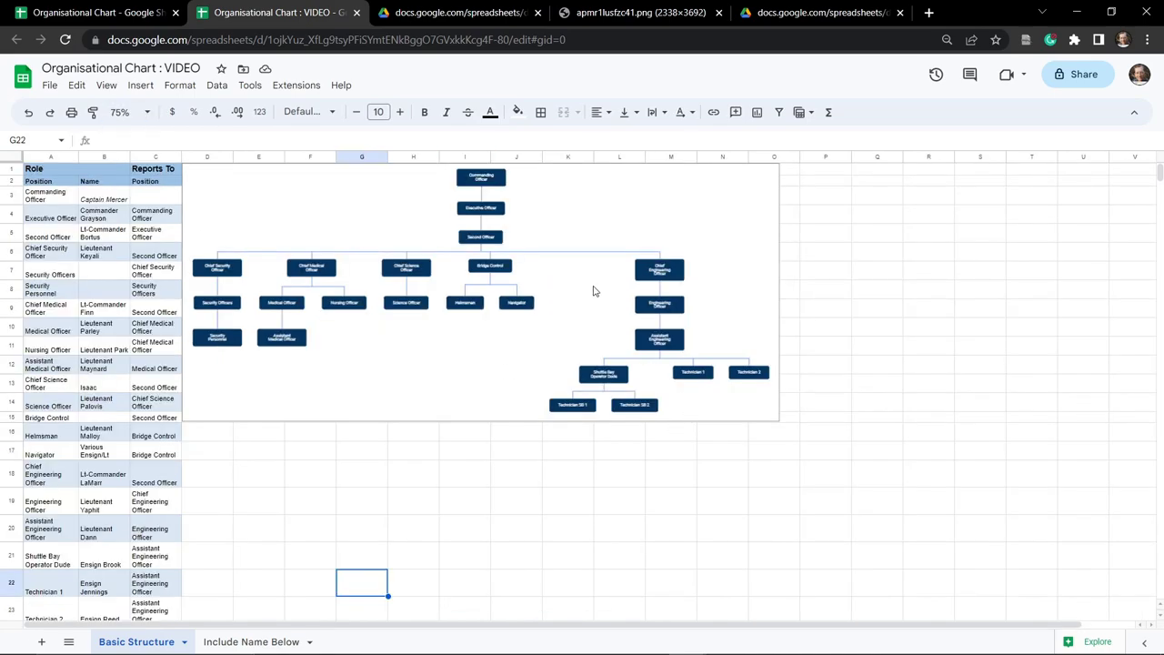
click(622, 225)
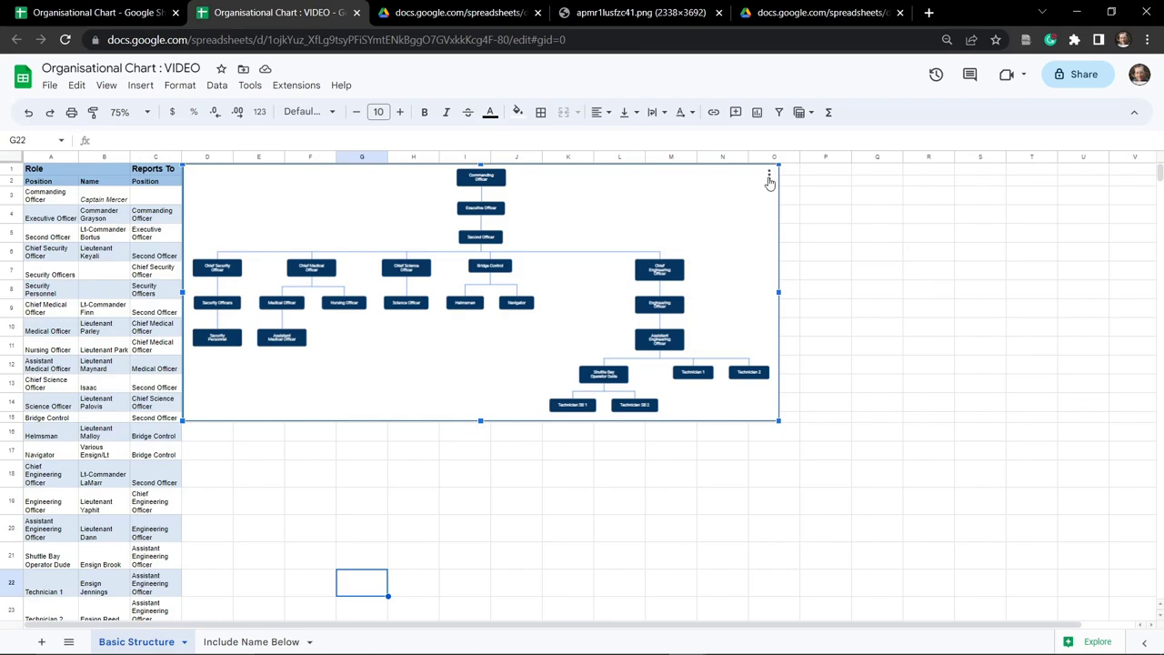
drag(781, 423, 946, 576)
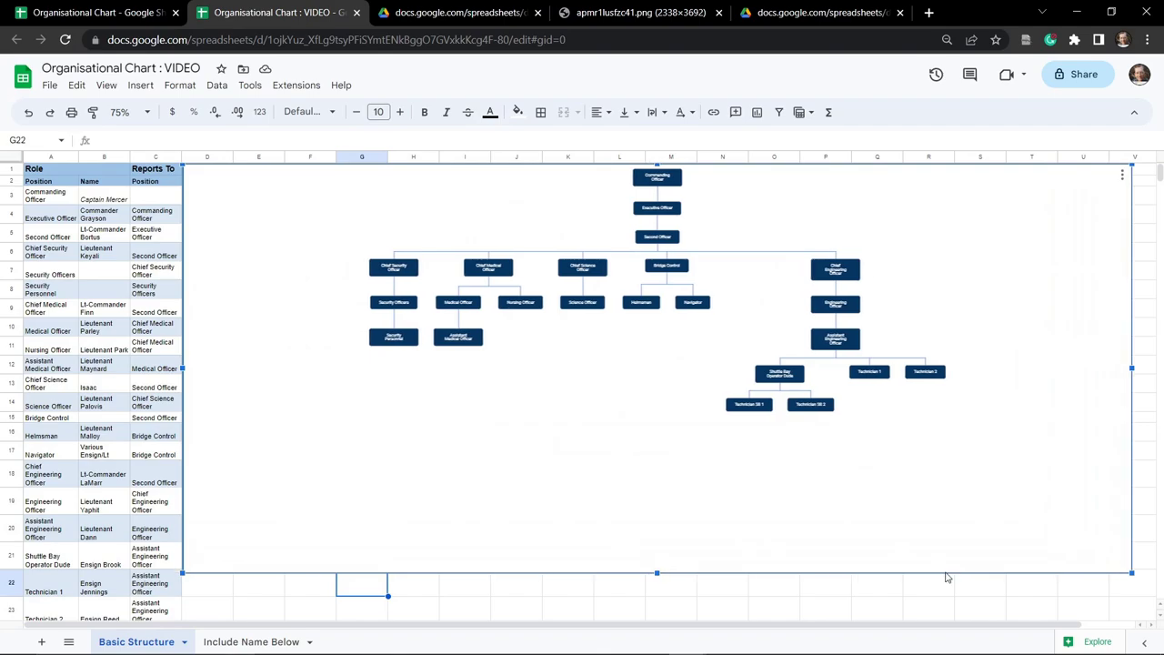
Set the organisational chart's node size to Medium in its customisation options.
click(1122, 175)
click(1075, 195)
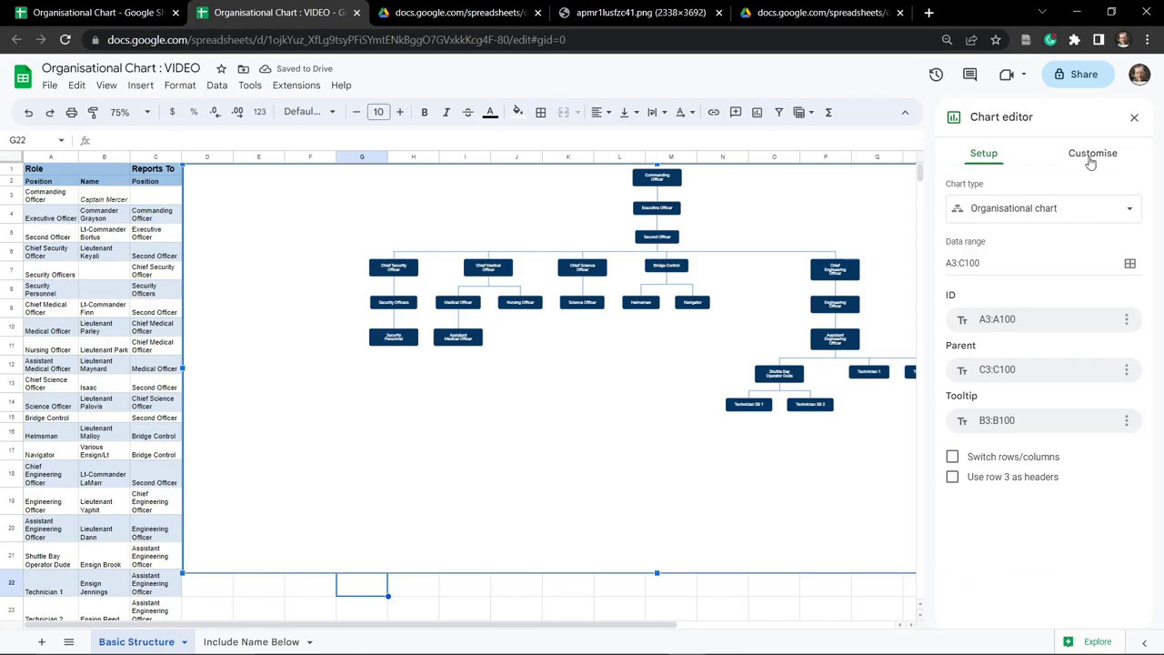
click(1094, 154)
click(971, 186)
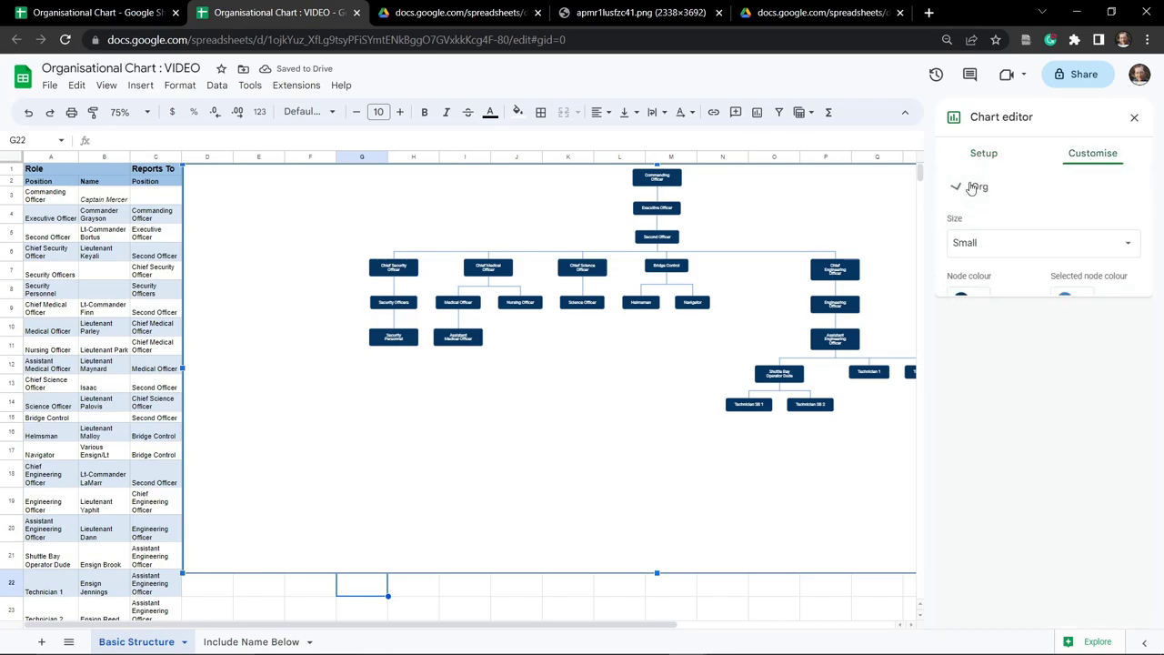
click(996, 243)
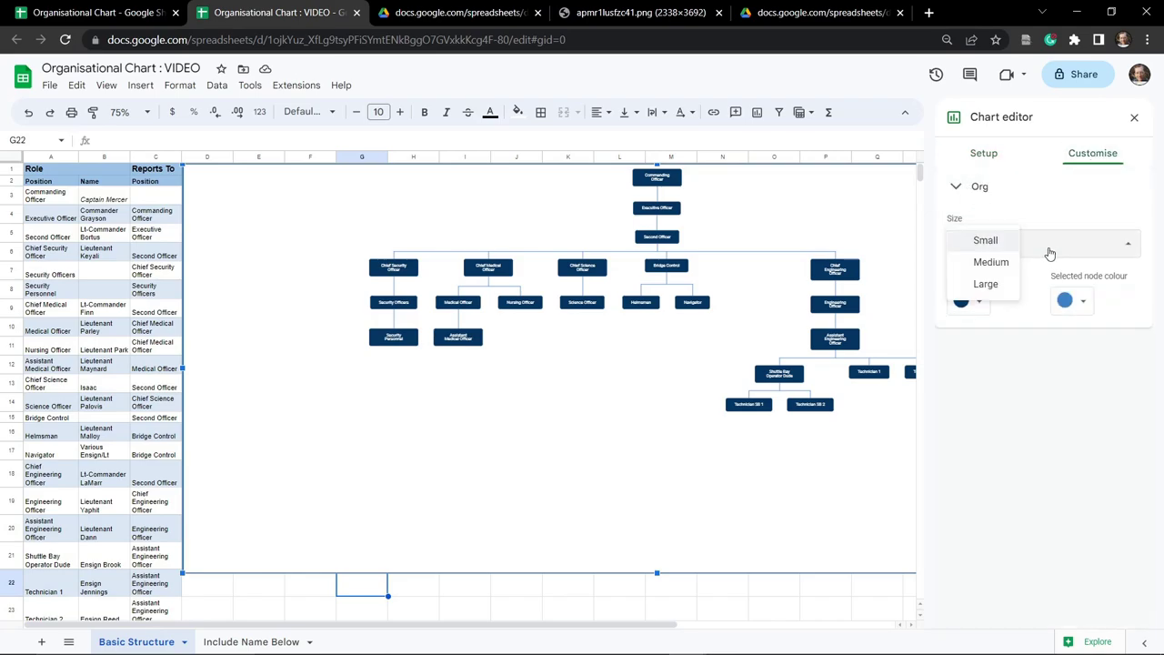
click(990, 261)
scroll(559, 515, right, 5)
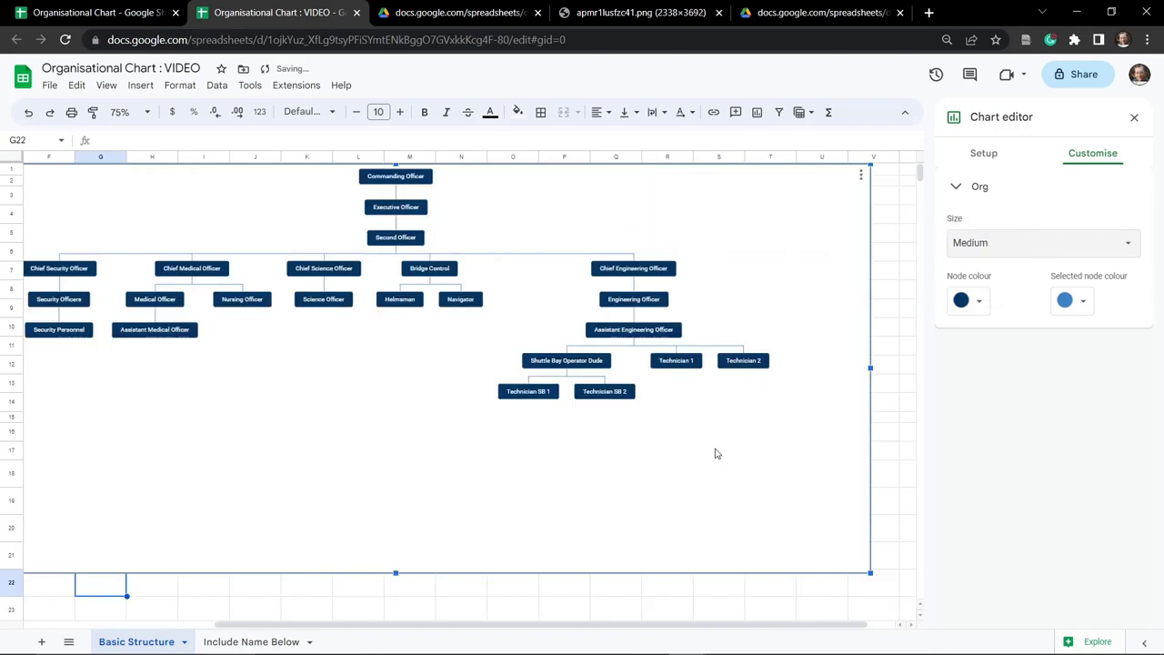
Try the Large node size on the chart, then return it to Medium.
click(1066, 250)
click(993, 261)
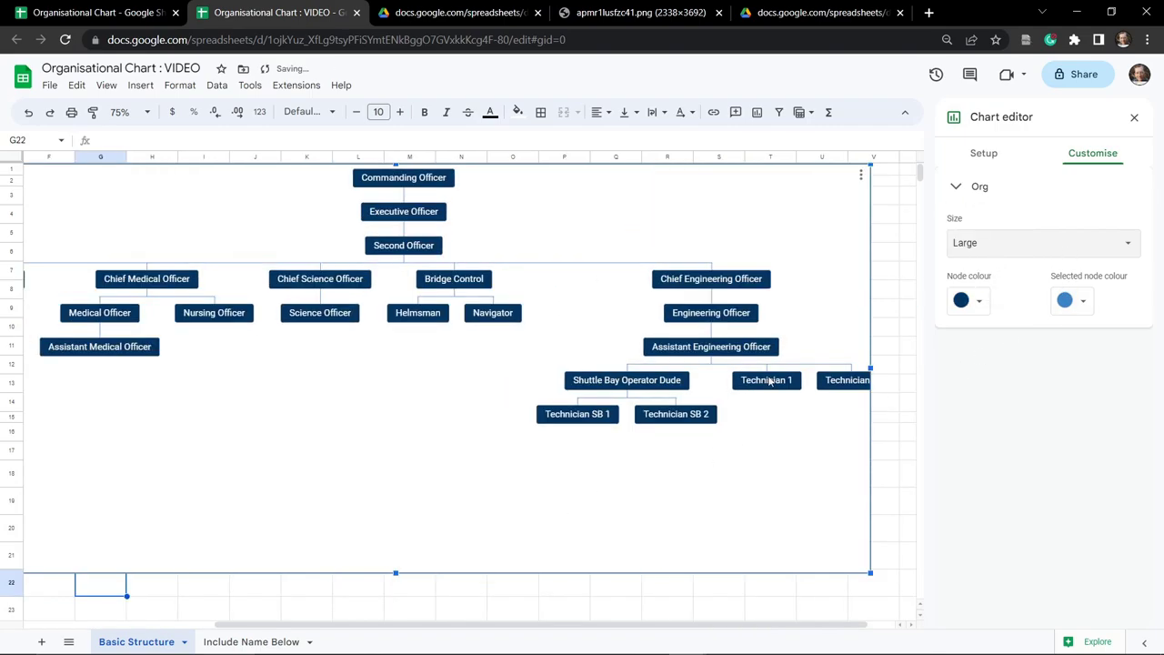
scroll(821, 367, right, 1)
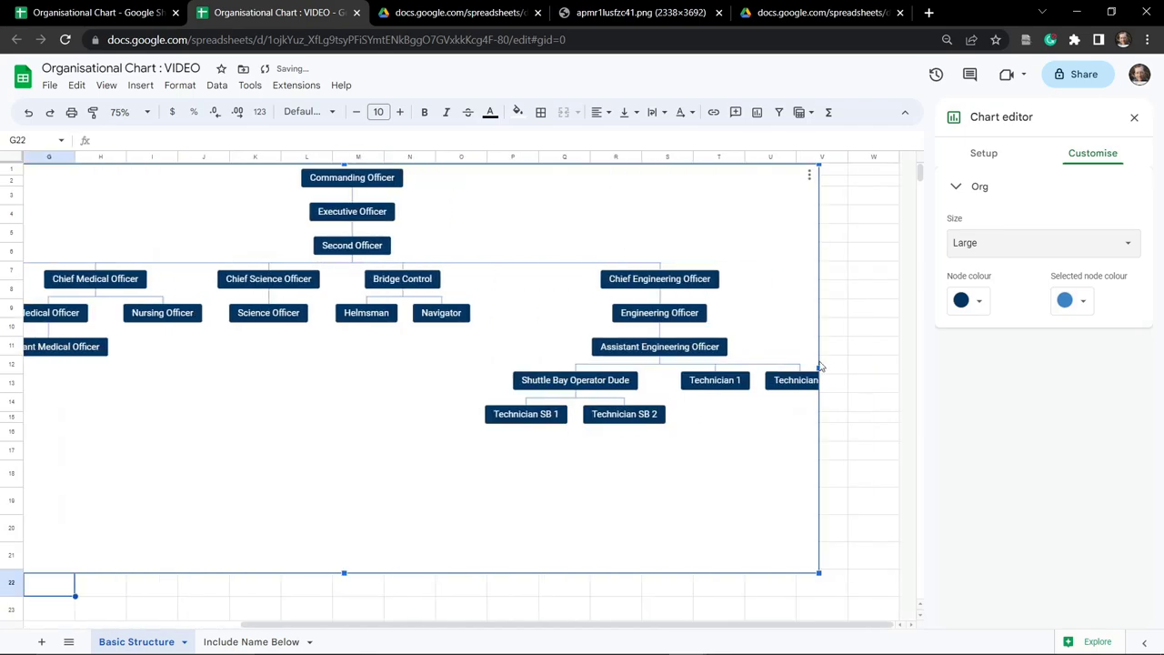
click(1016, 243)
click(1007, 222)
scroll(682, 445, left, 3)
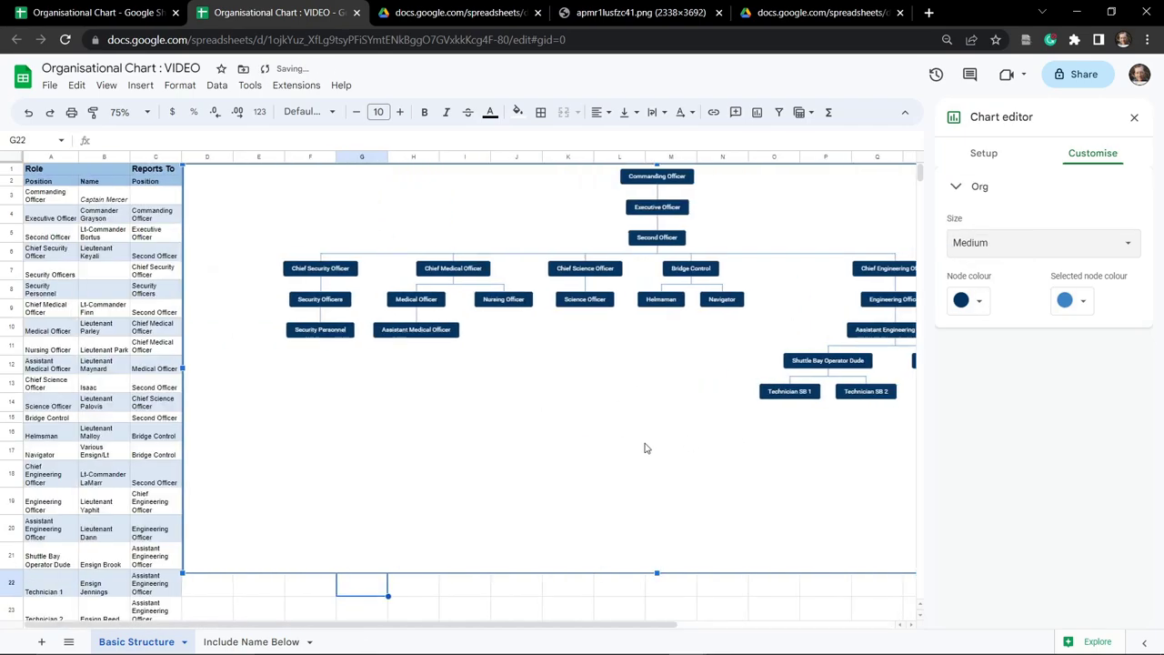
scroll(644, 446, right, 3)
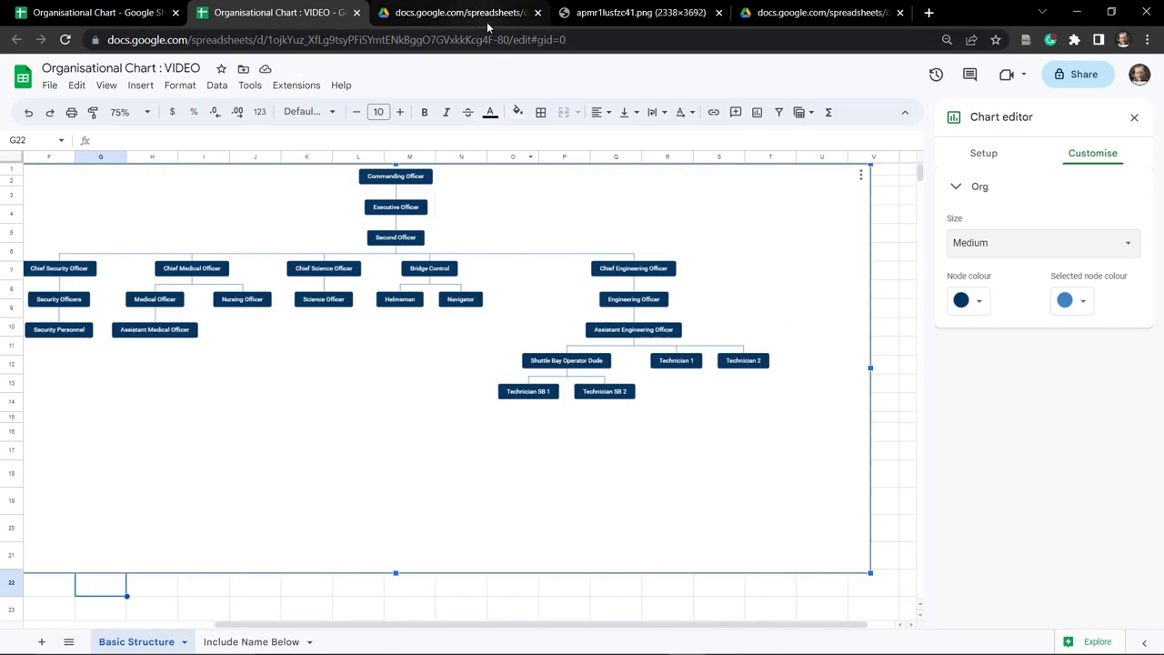
Close the older published spreadsheet page and reload the newly published chart page until it reflects the Medium node size.
click(538, 12)
click(670, 12)
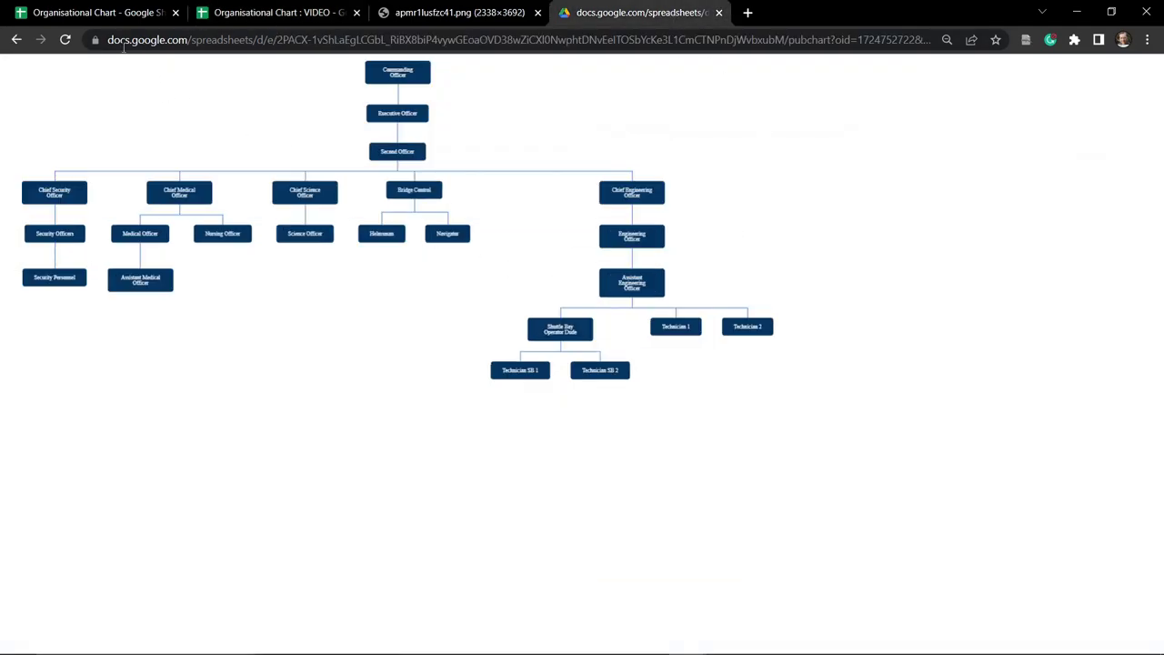
click(66, 41)
click(66, 40)
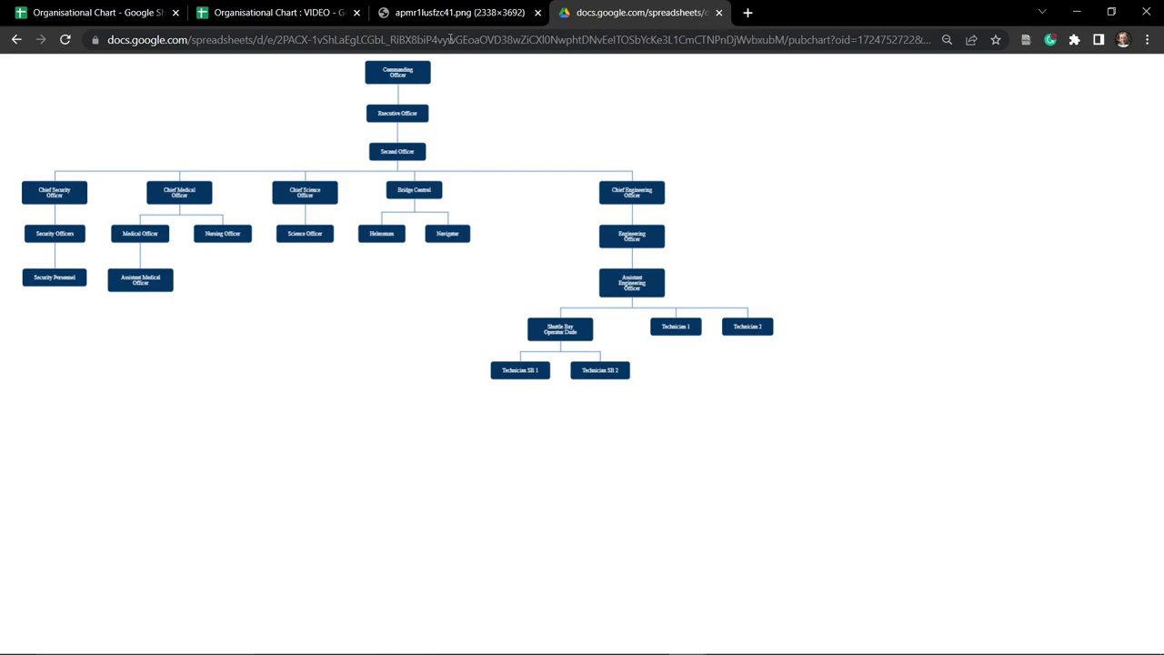
click(66, 41)
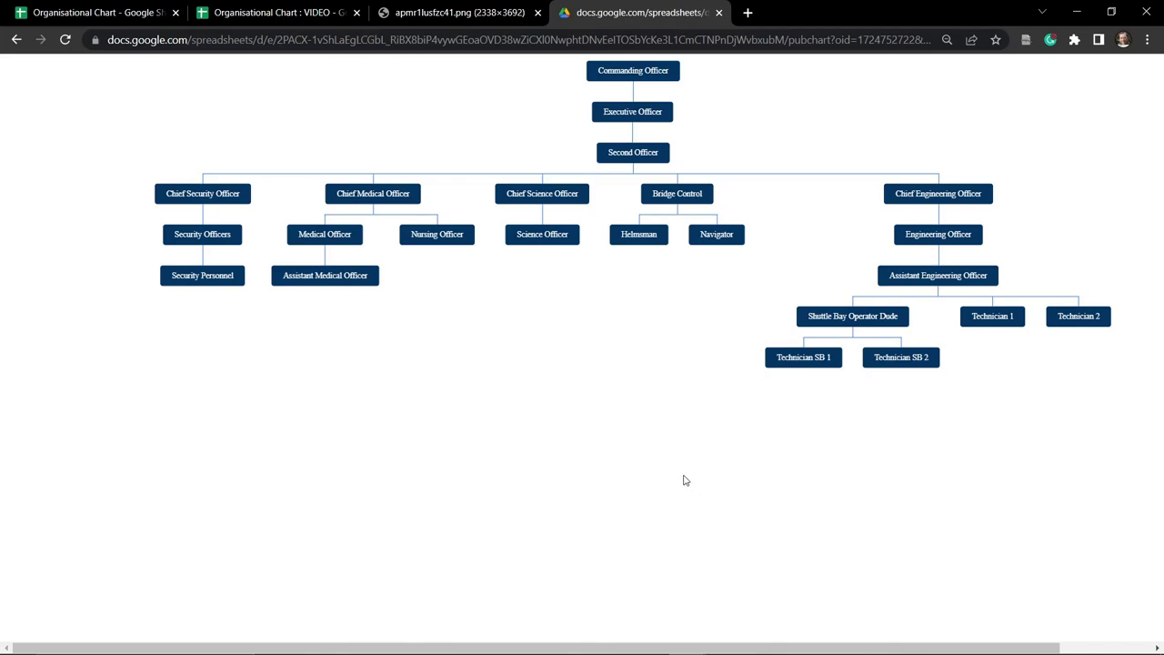
Examine the full published chart and the name tooltips of the Second Officer and Engineering Officer nodes.
scroll(685, 480, right, 2)
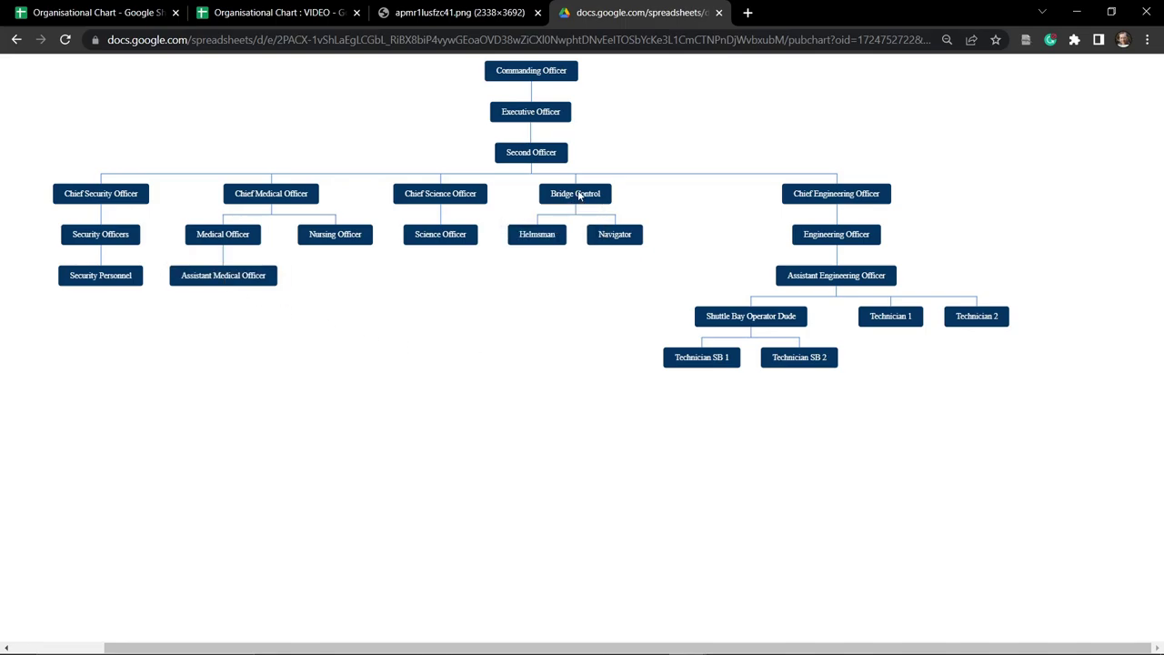
mouse_move(537, 160)
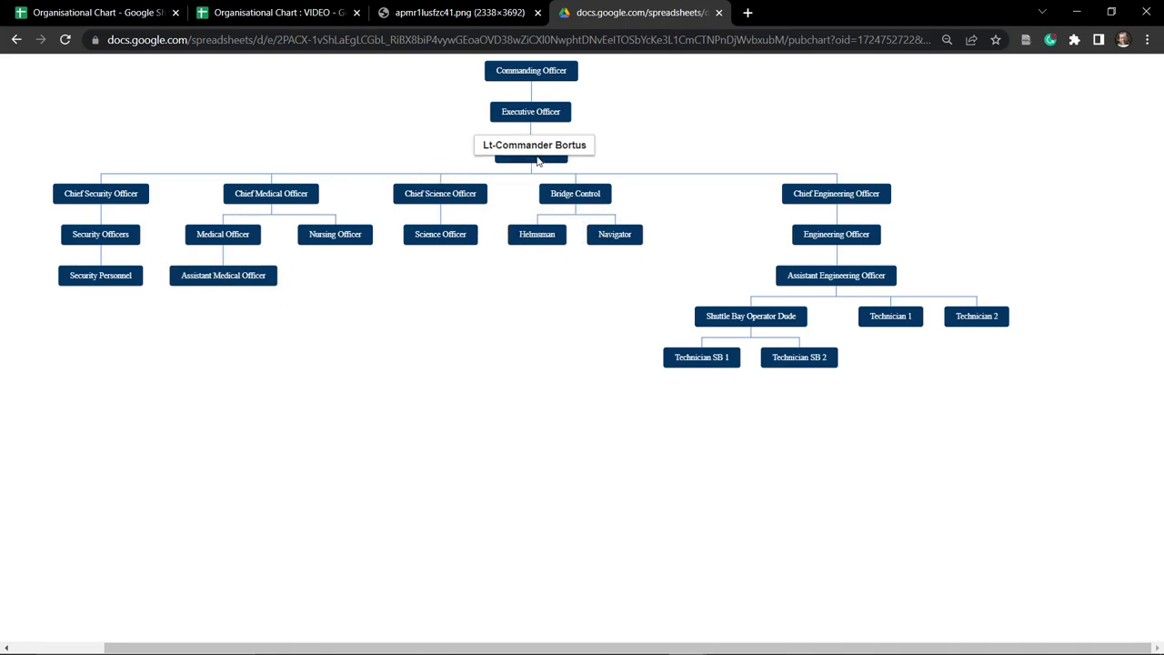
mouse_move(843, 240)
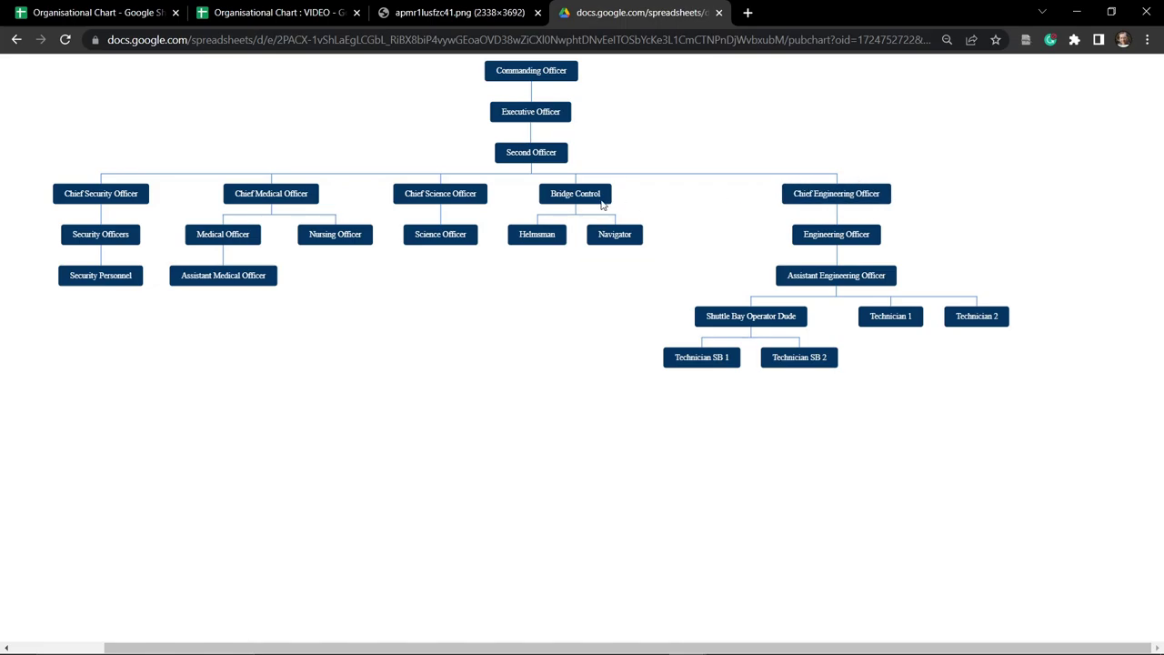
Return to the Organisational Chart : VIDEO spreadsheet and open its Include Name Below sheet.
mouse_move(540, 113)
mouse_move(282, 201)
click(276, 15)
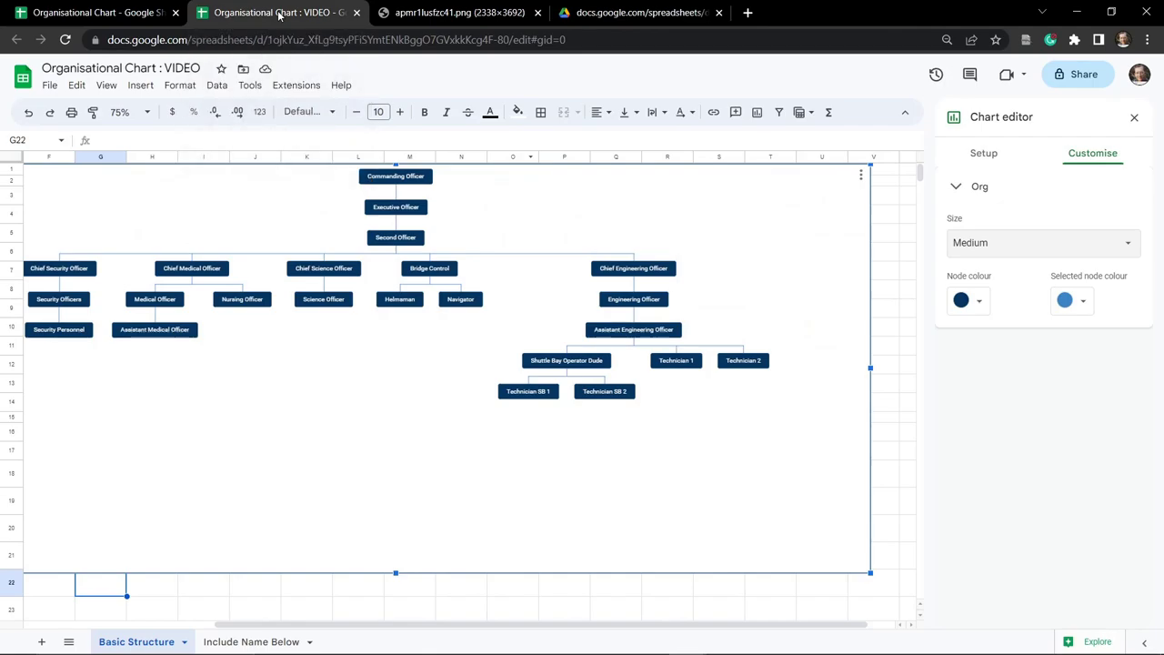
click(247, 642)
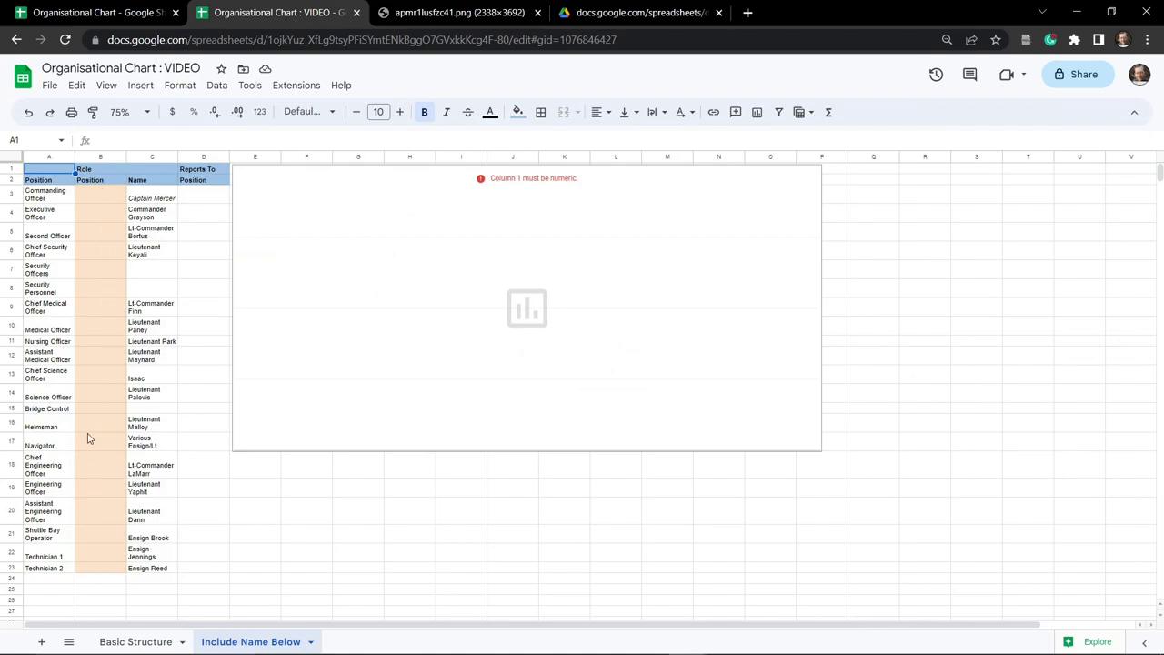
Examine the Reports To, Role Position, Position and Name cells, and compare them with the USS Orville command structure image.
click(195, 198)
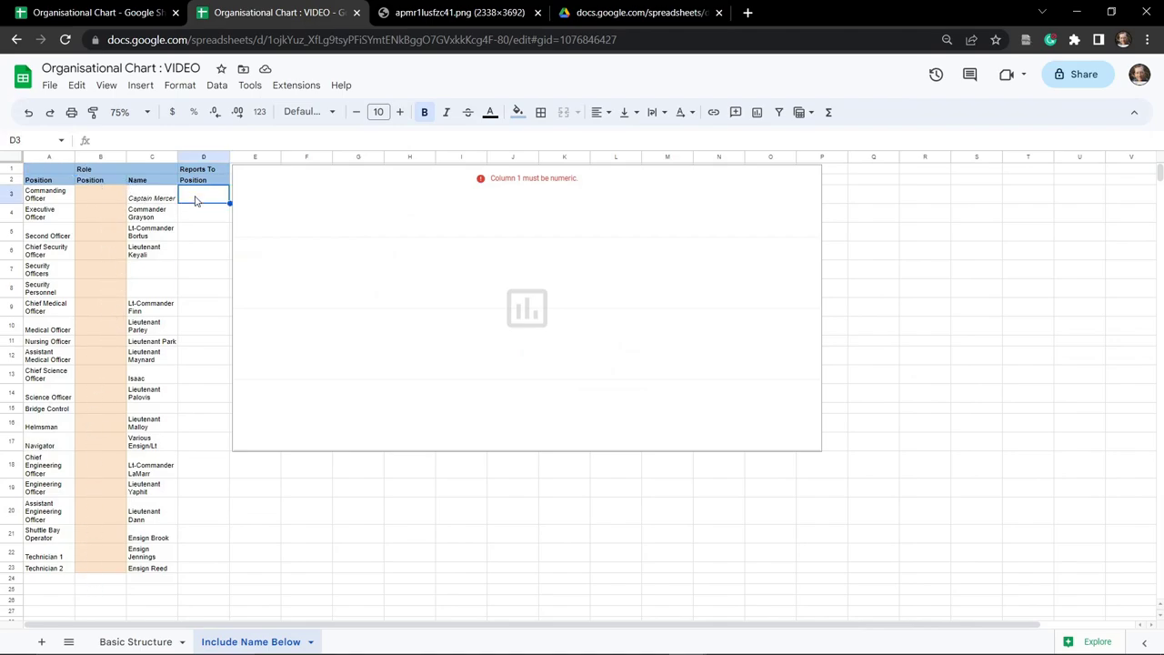
click(201, 219)
click(199, 248)
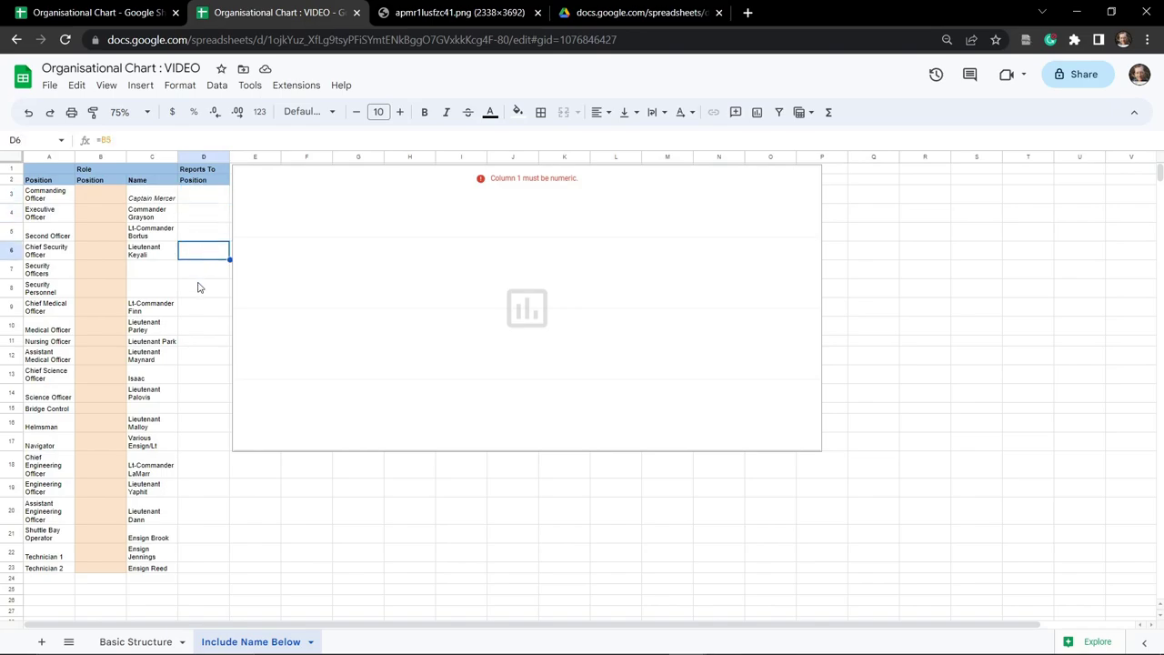
click(200, 288)
click(113, 198)
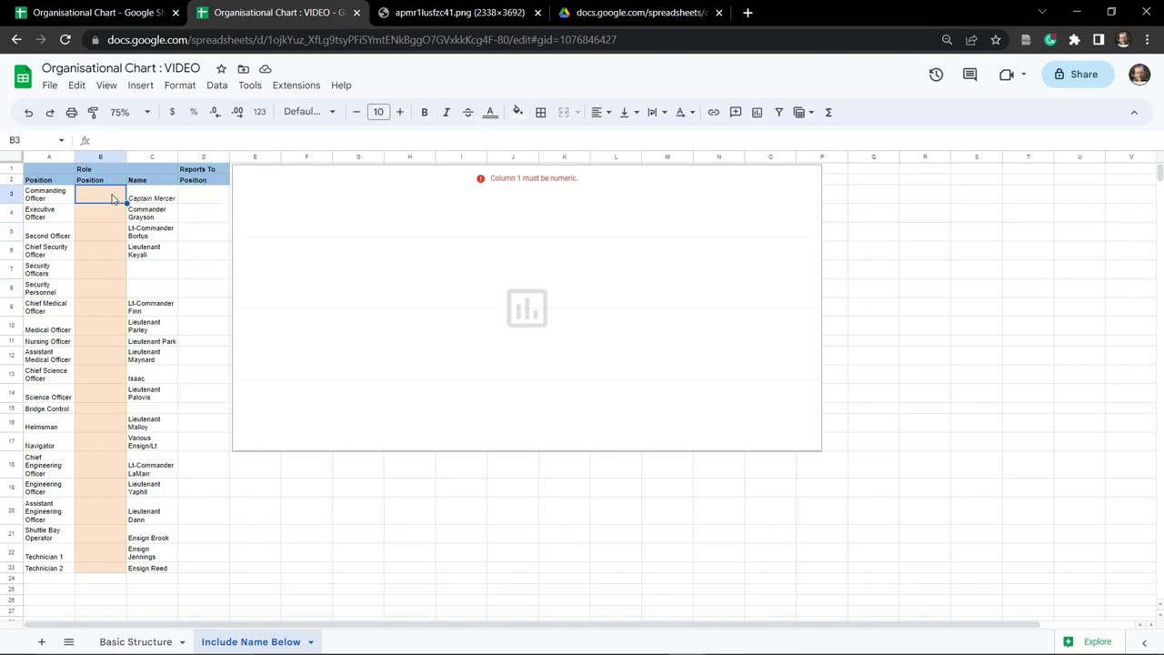
click(51, 197)
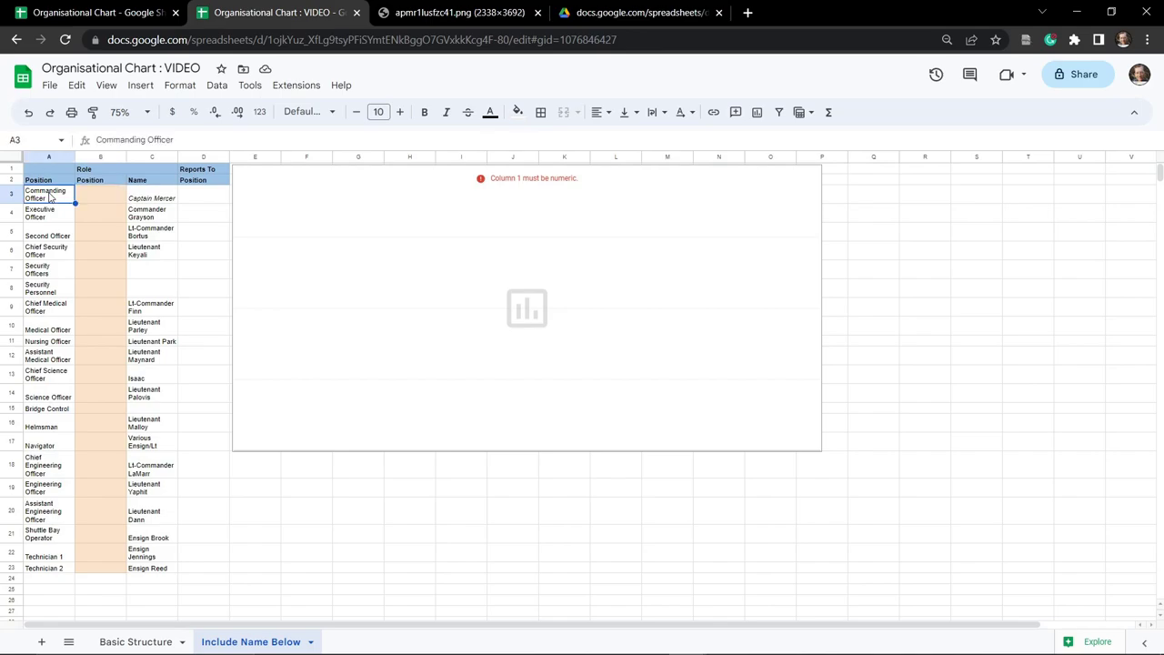
click(154, 201)
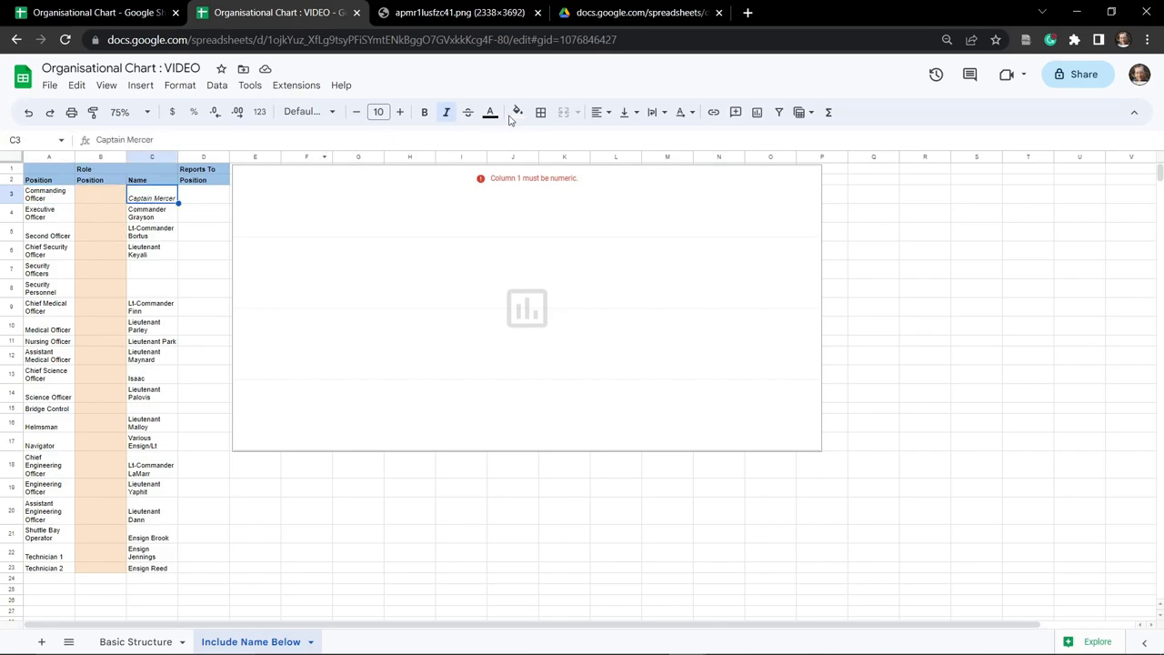
click(455, 12)
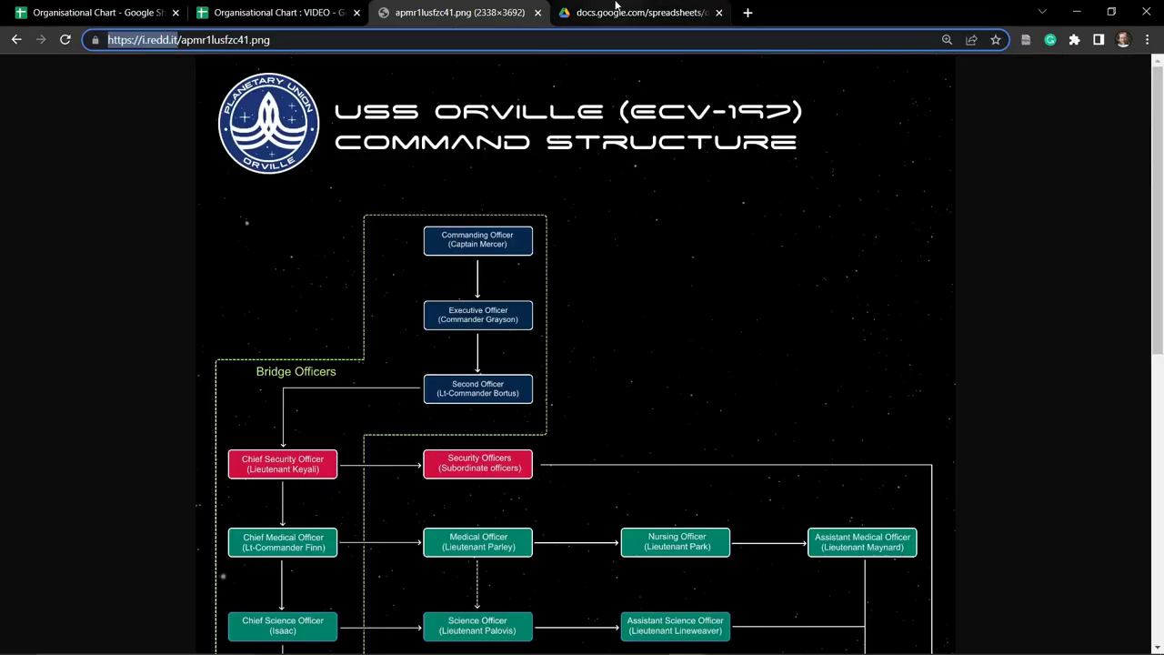
Return to the Include Name Below sheet and enlarge it to 125% page zoom and 100% sheet zoom.
click(273, 12)
key(ctrl+plus)
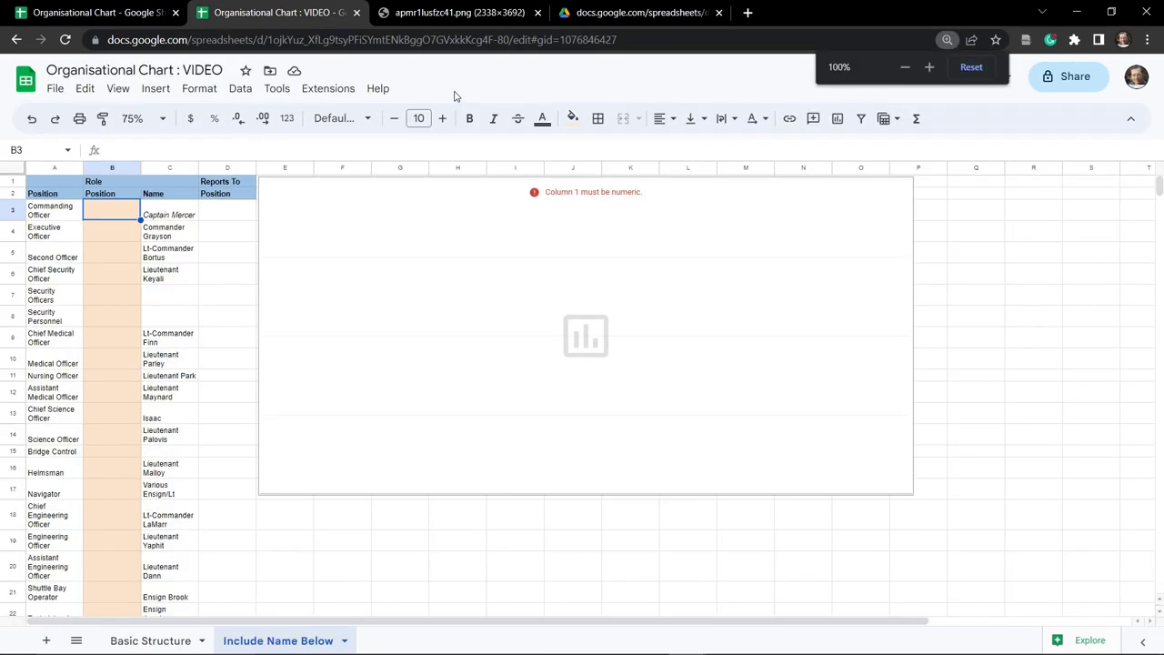
key(ctrl+plus)
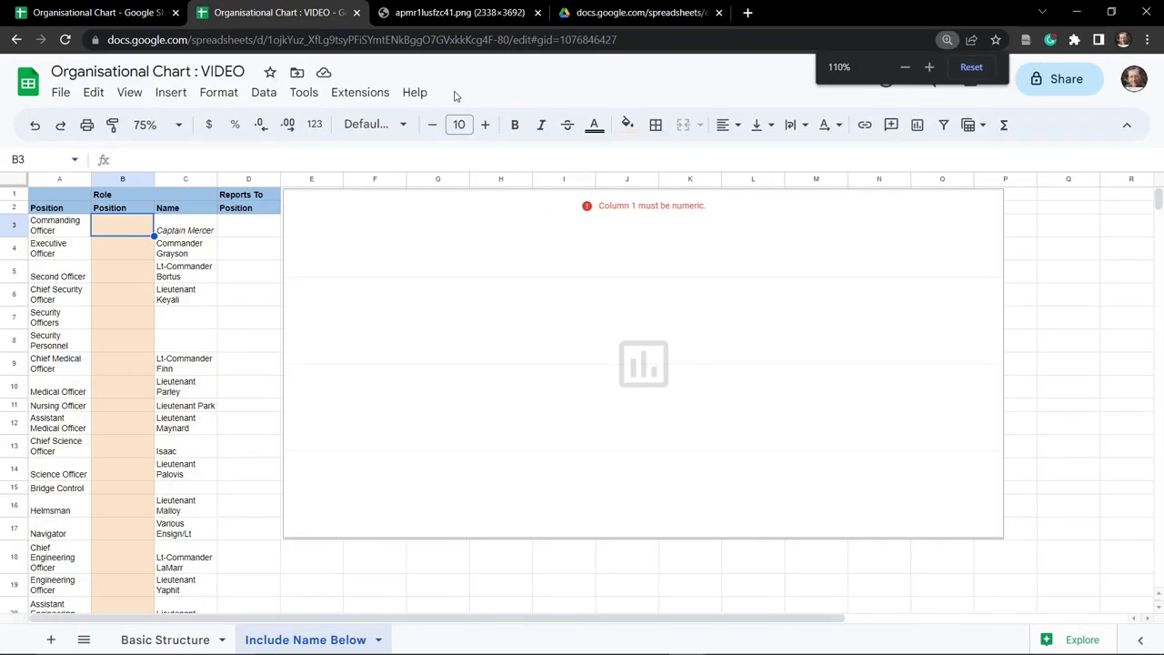
key(ctrl+plus)
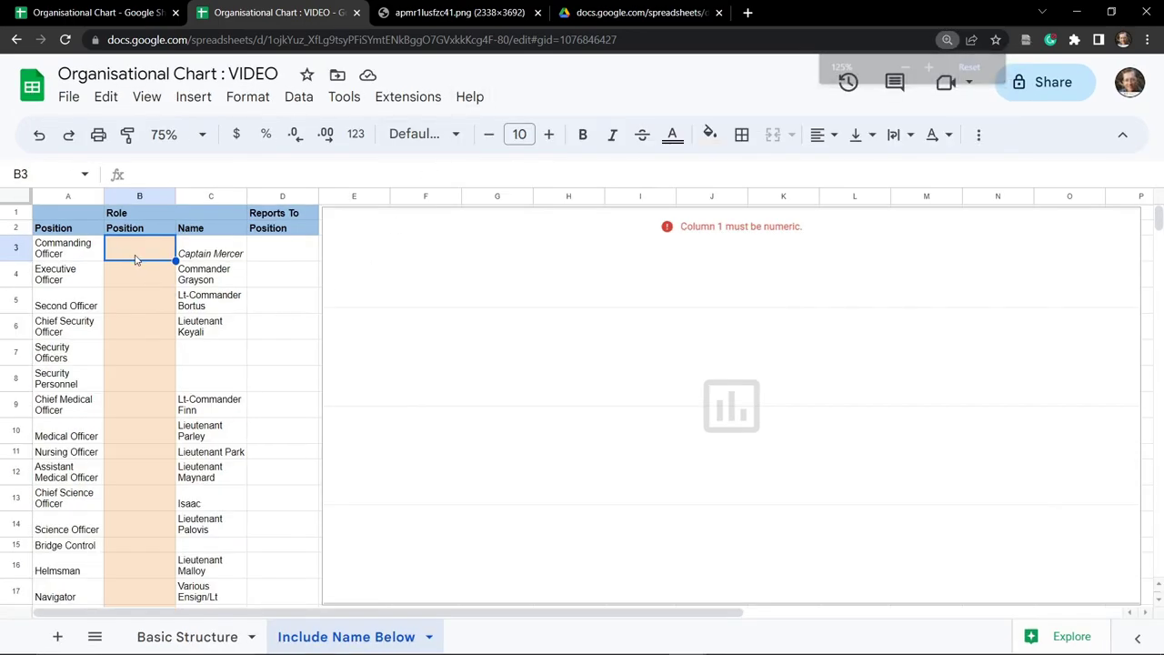
click(200, 135)
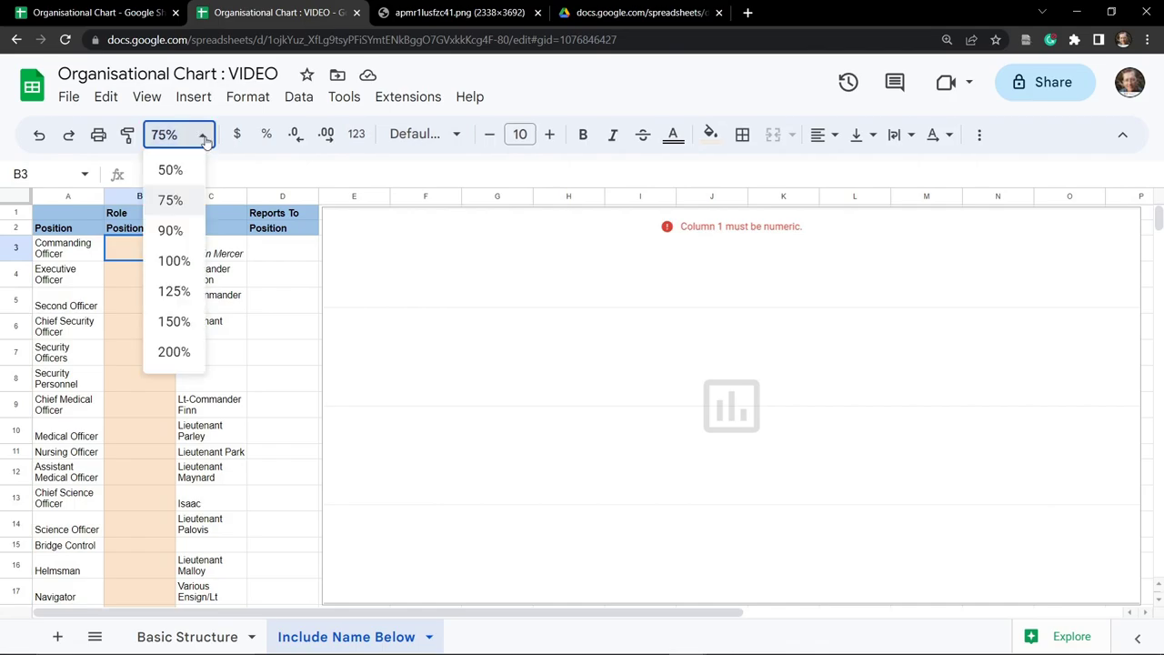
click(178, 264)
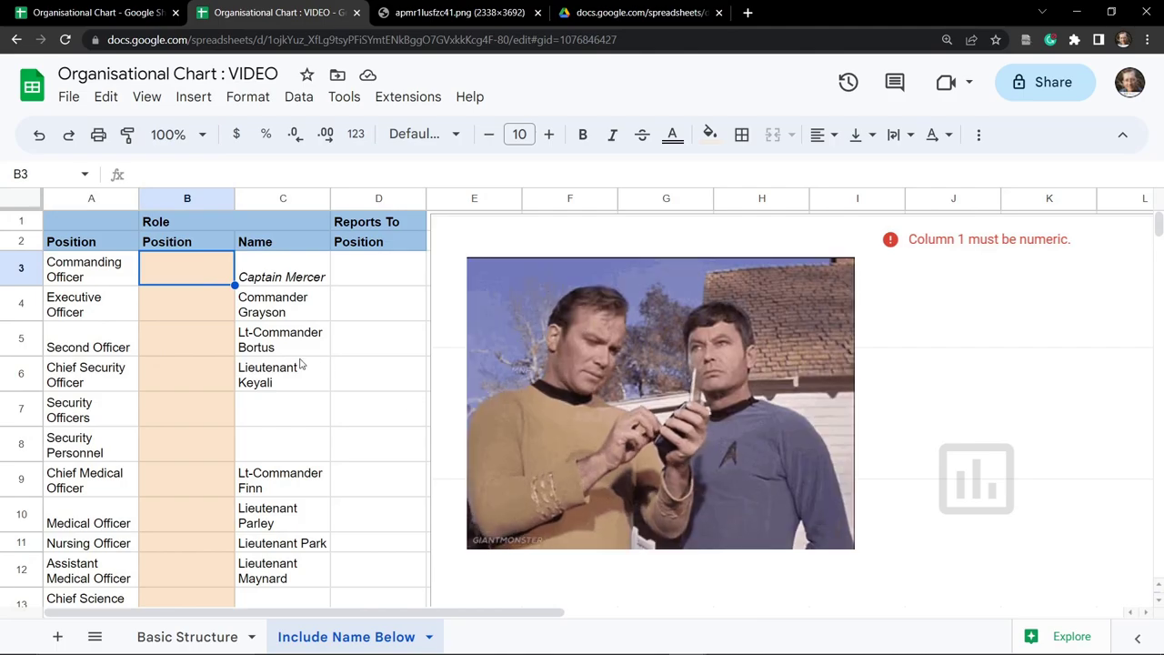
Try combining the Commanding Officer's position and name directly in cell B3 with =A3&C3.
text(=)
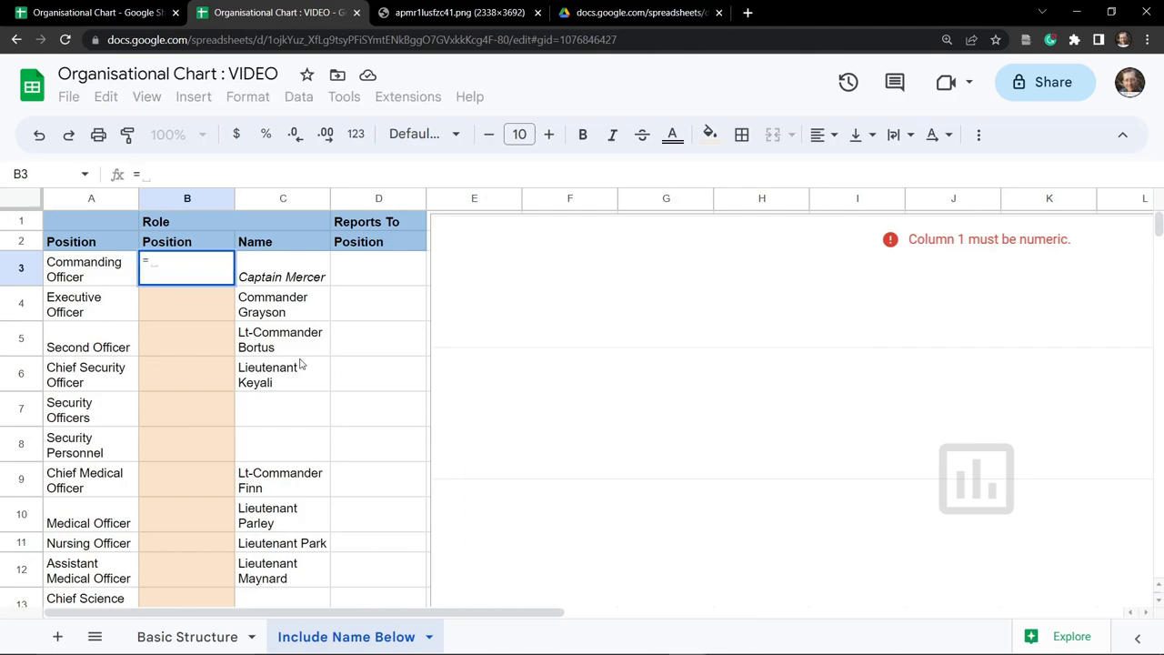
click(94, 282)
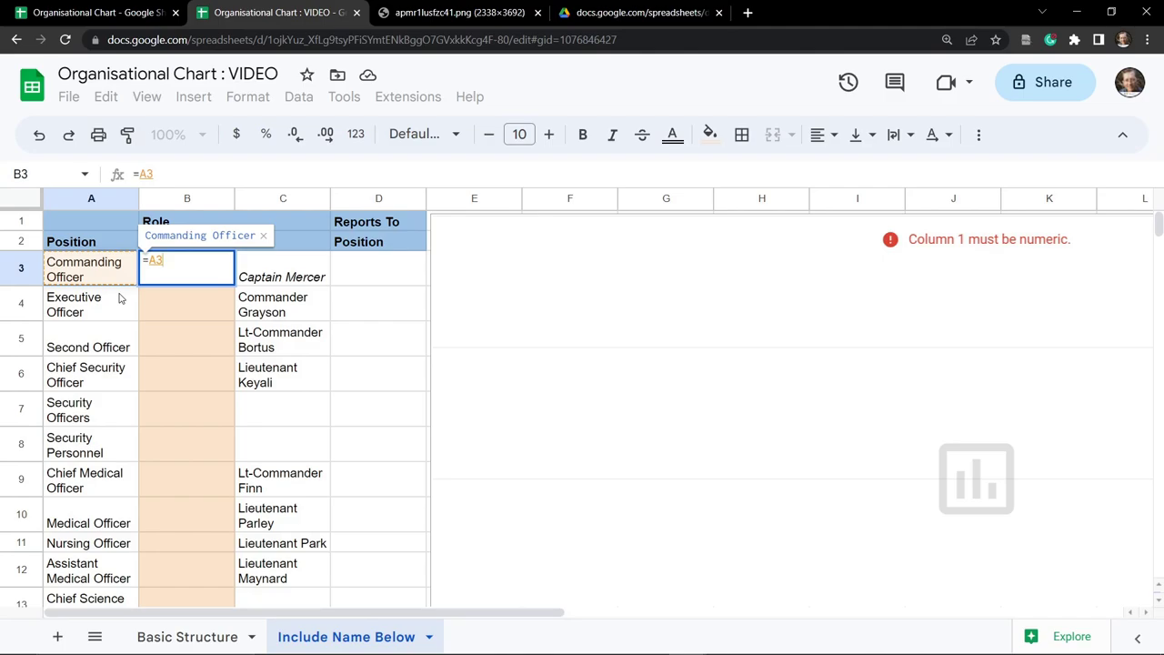
text(&)
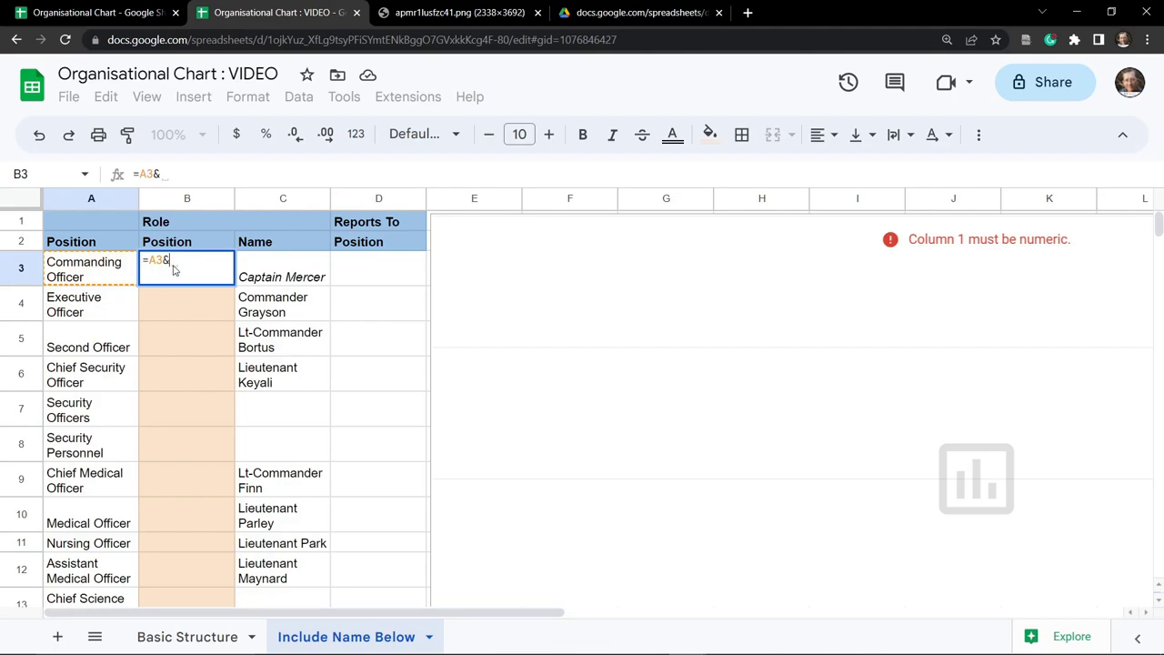
click(280, 281)
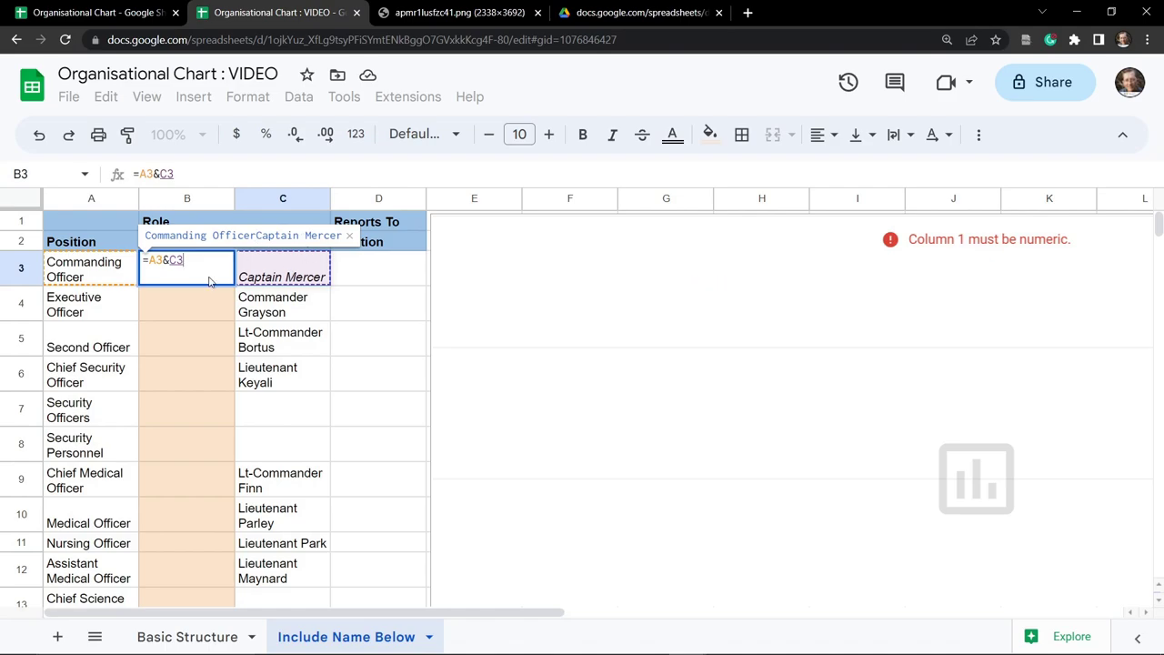
key(BackSpace)
key(BackSpace)
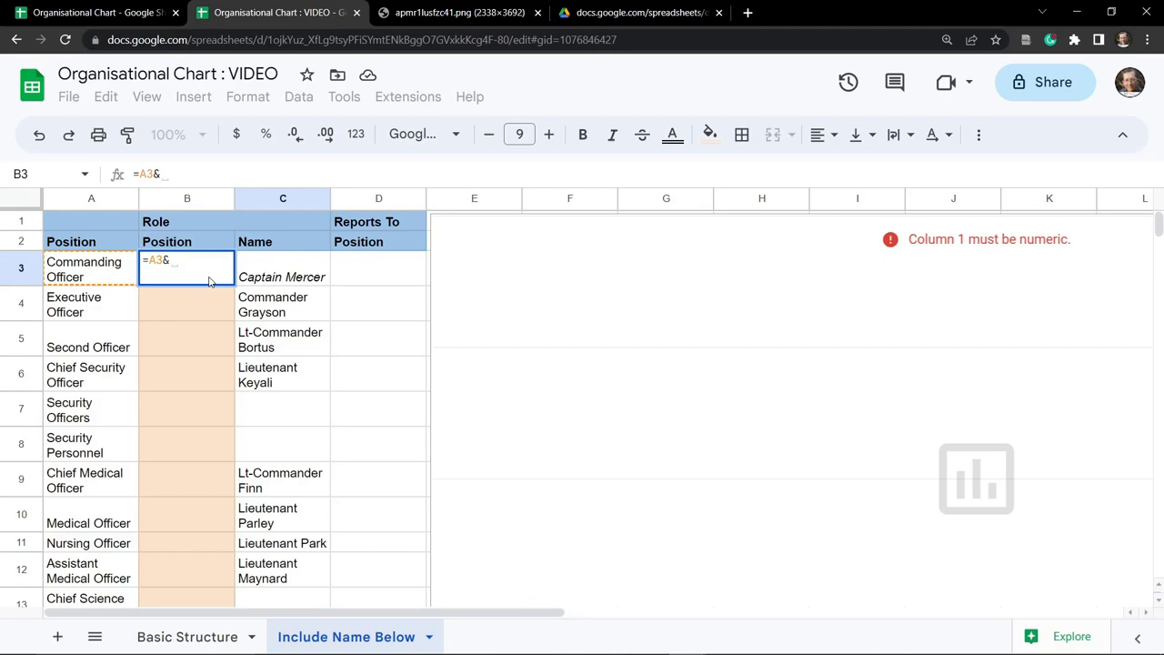
Enter =JOIN(" ",A3,C3) in cell B3 to combine the position and name with a space between them.
text(JOIN)
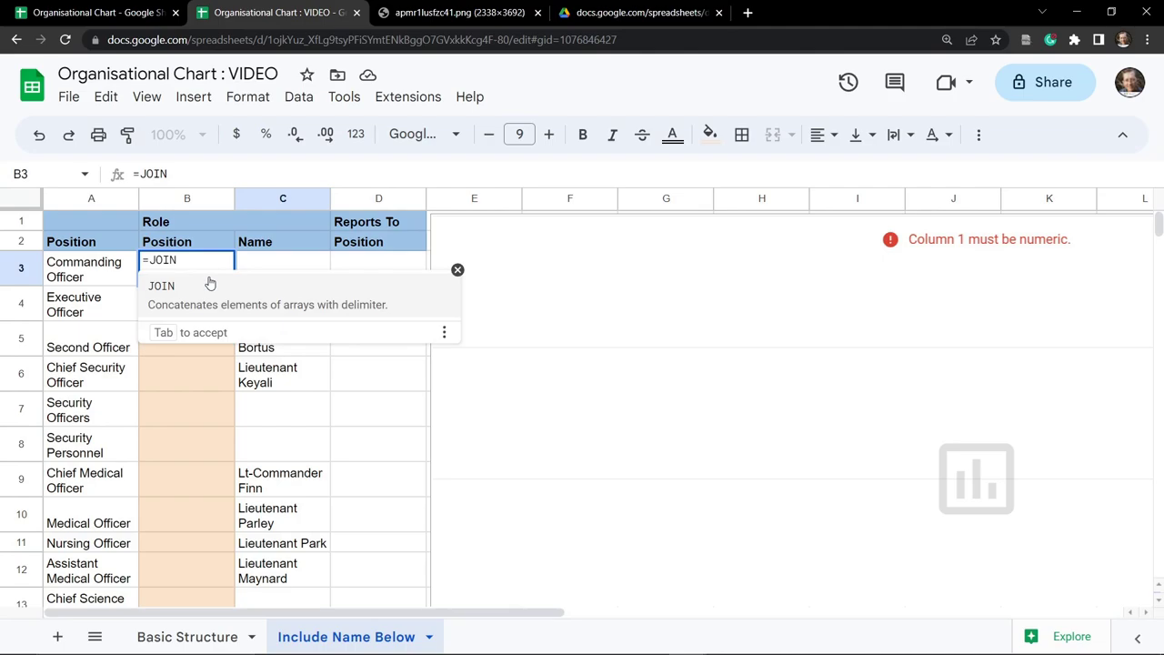
text(()
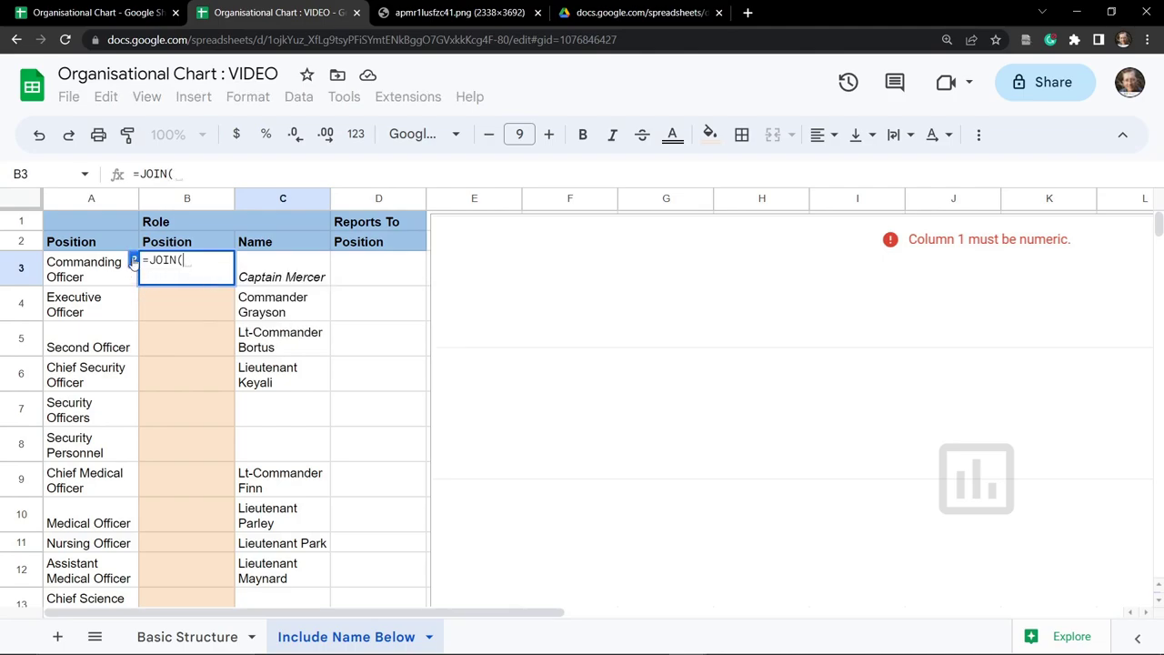
click(134, 261)
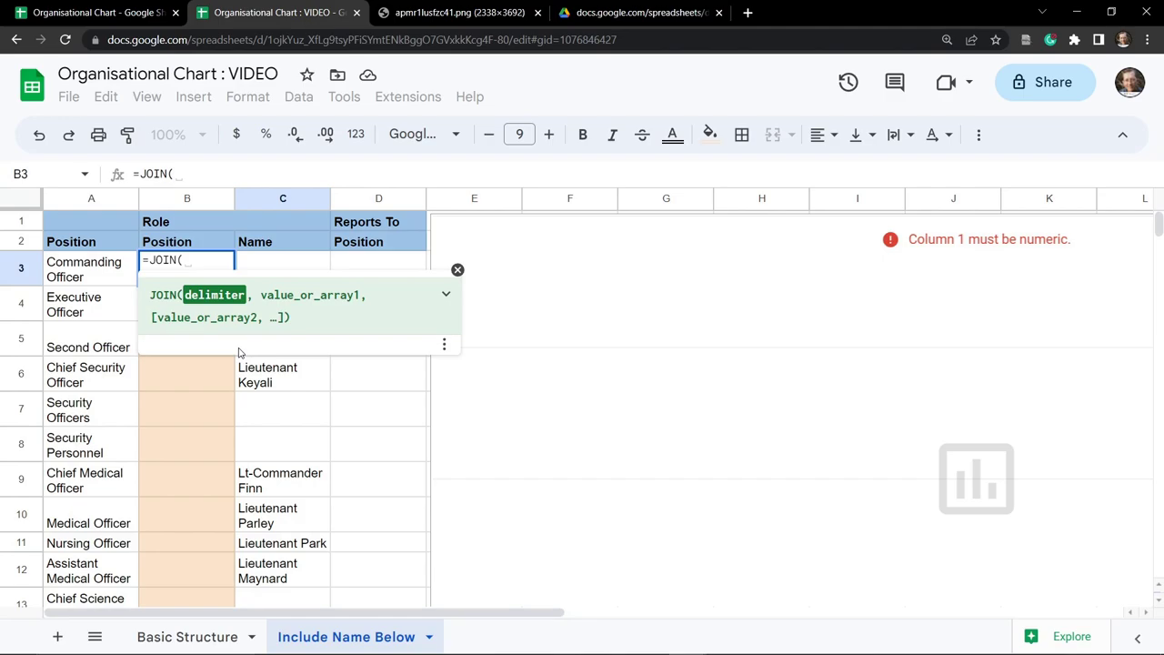
text(" ")
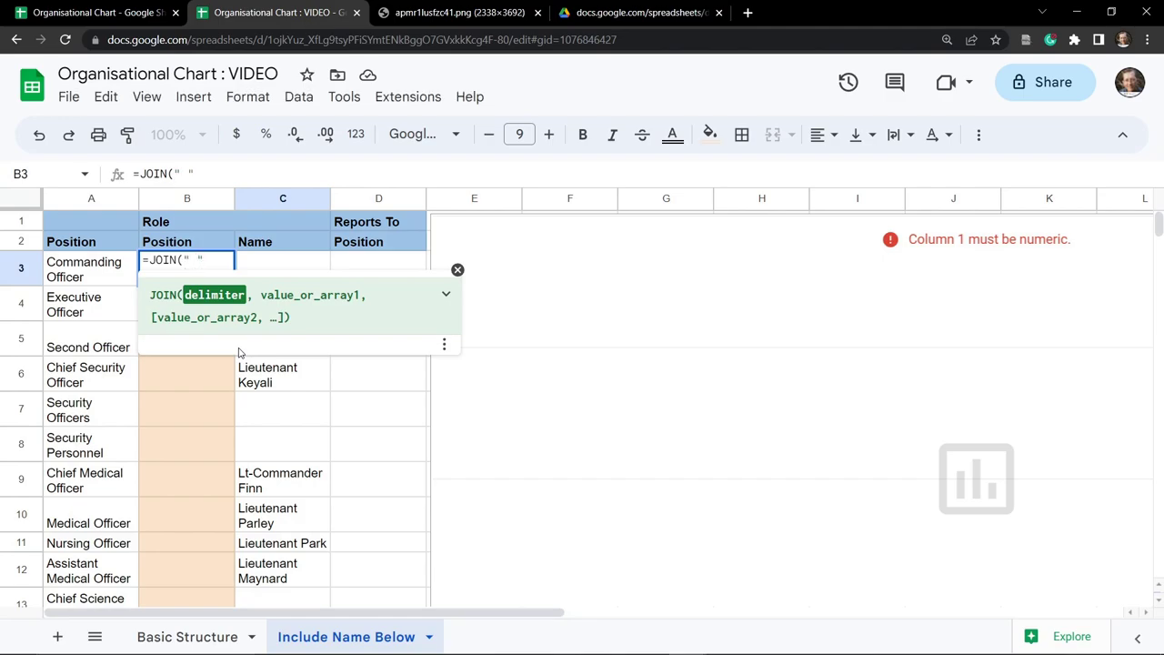
text(,)
click(81, 270)
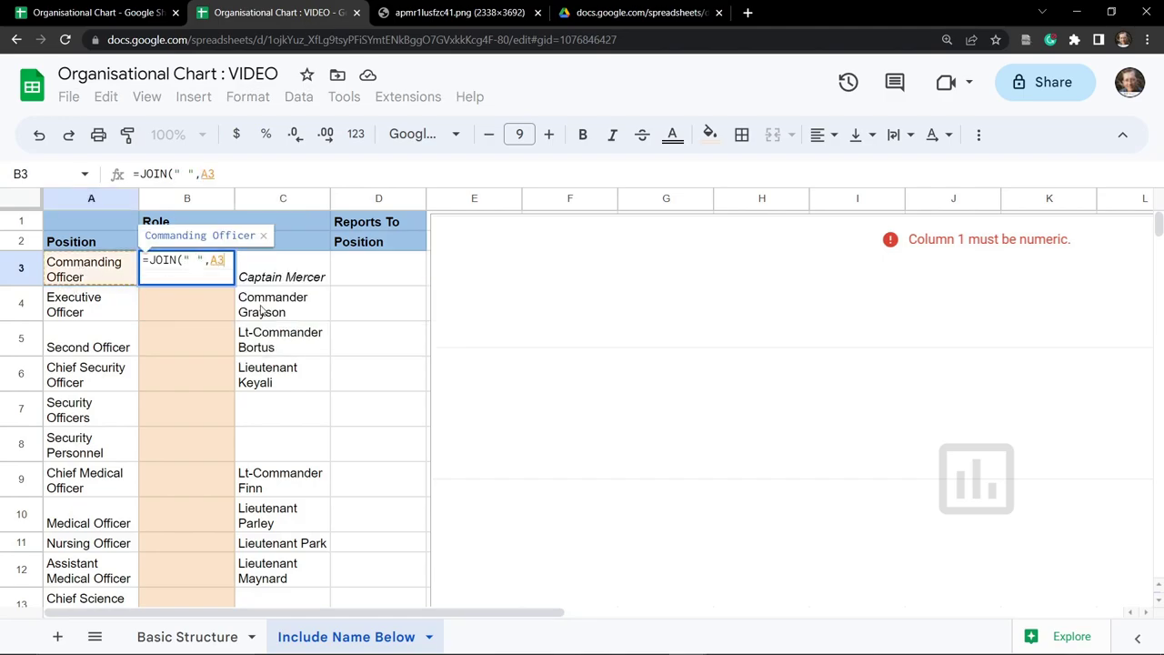
text(.)
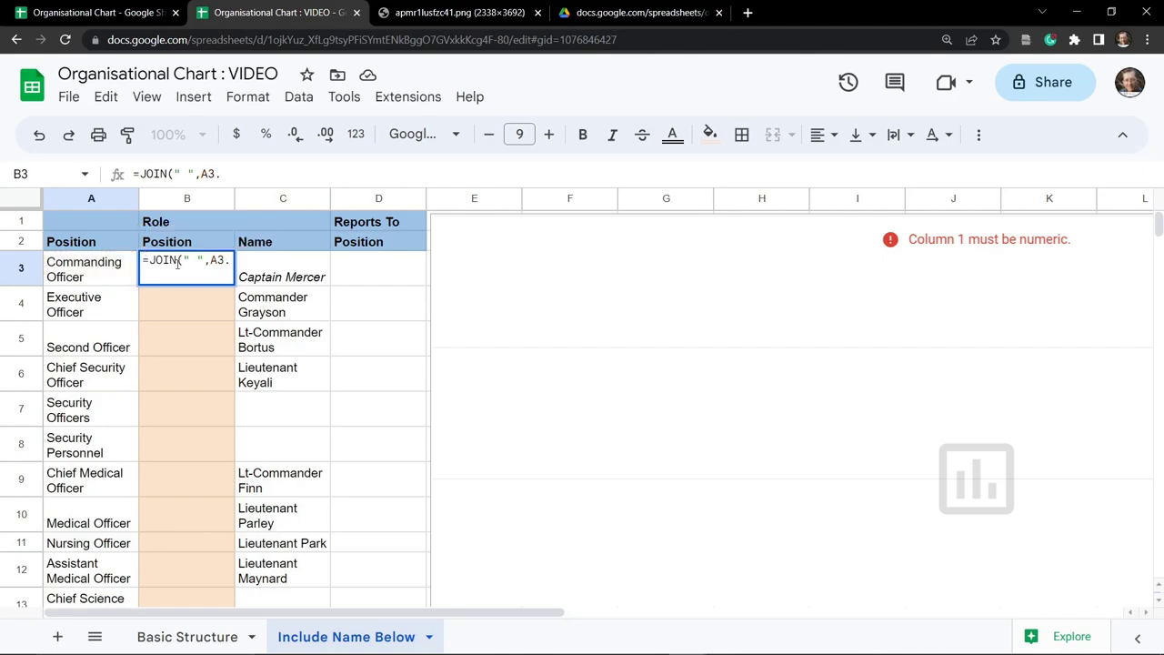
key(BackSpace)
text(,)
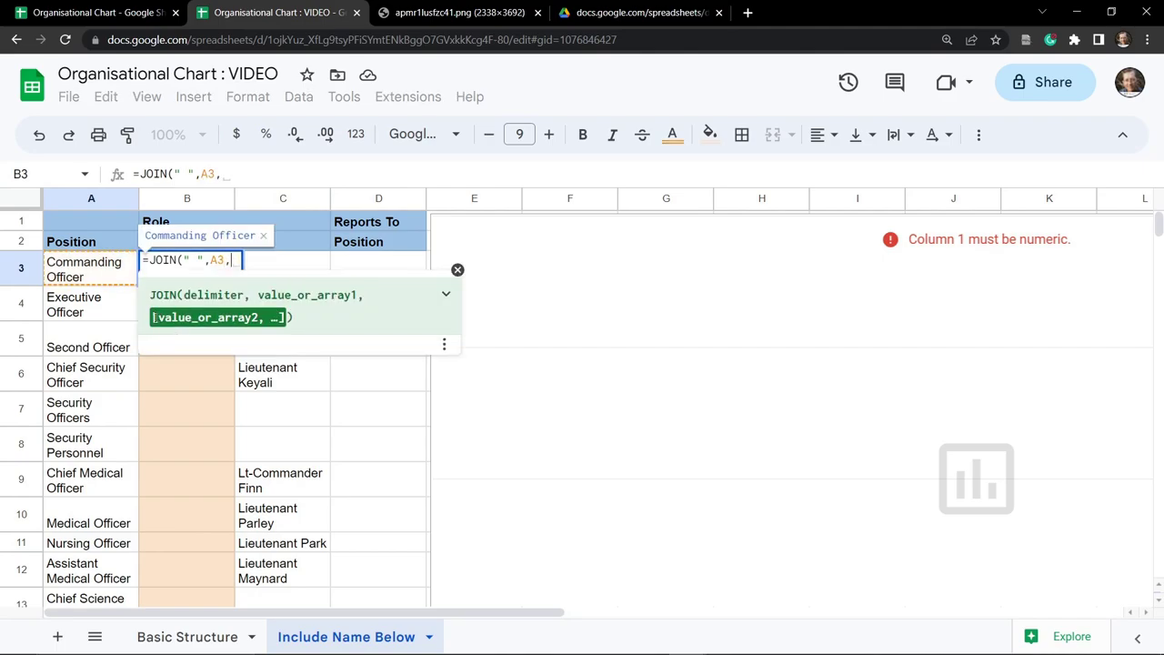
click(283, 265)
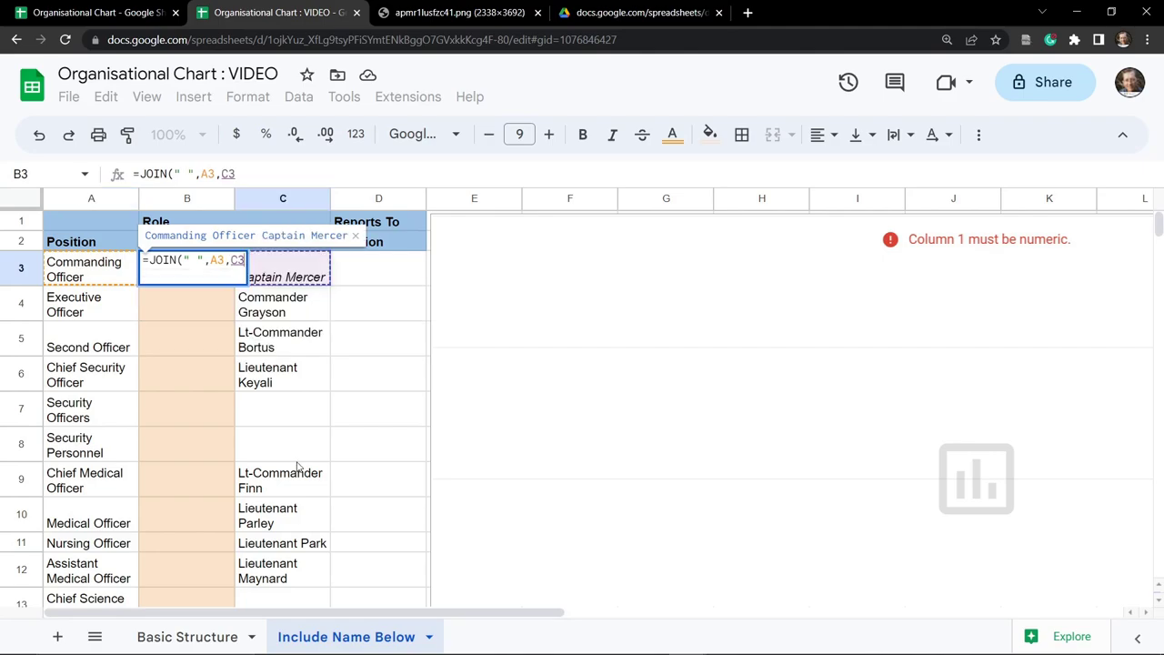
key(Tab)
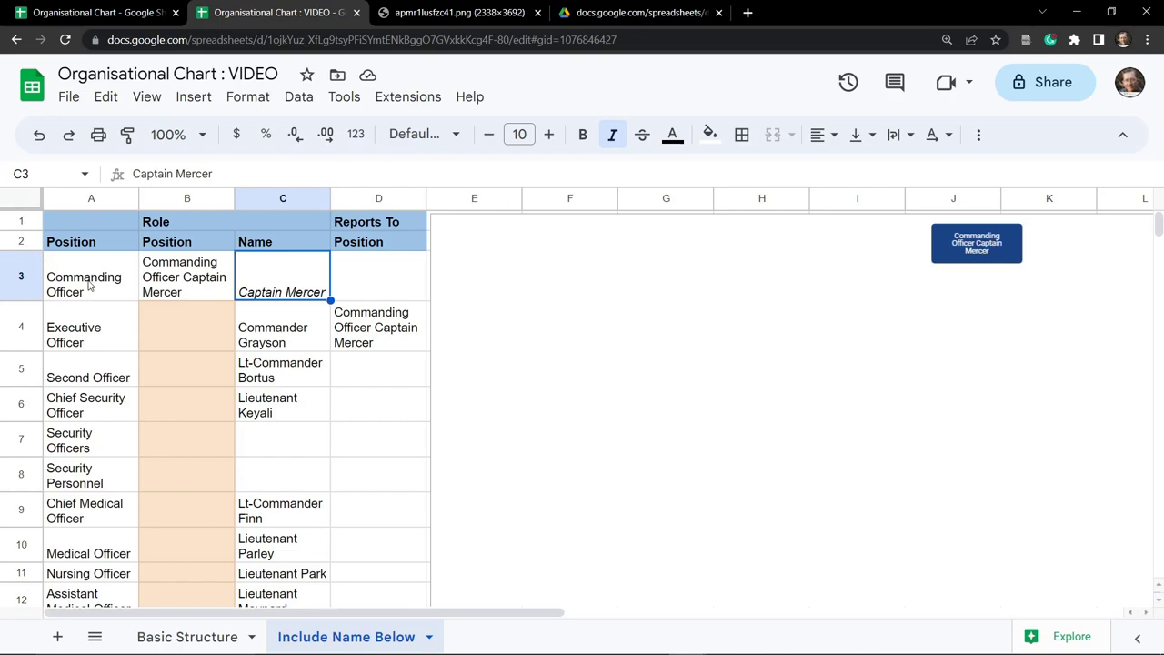
Replace the JOIN formula in B3 with =A3&" and start a line break inside the opened quotation.
click(179, 285)
drag(242, 174, 139, 174)
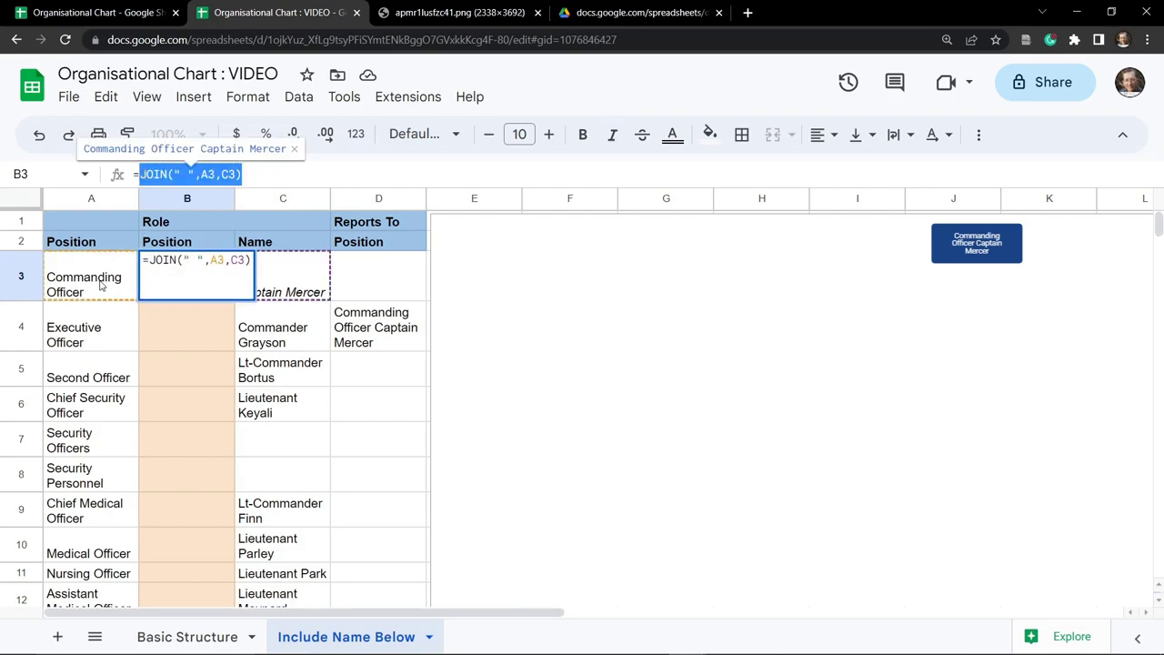
key(BackSpace)
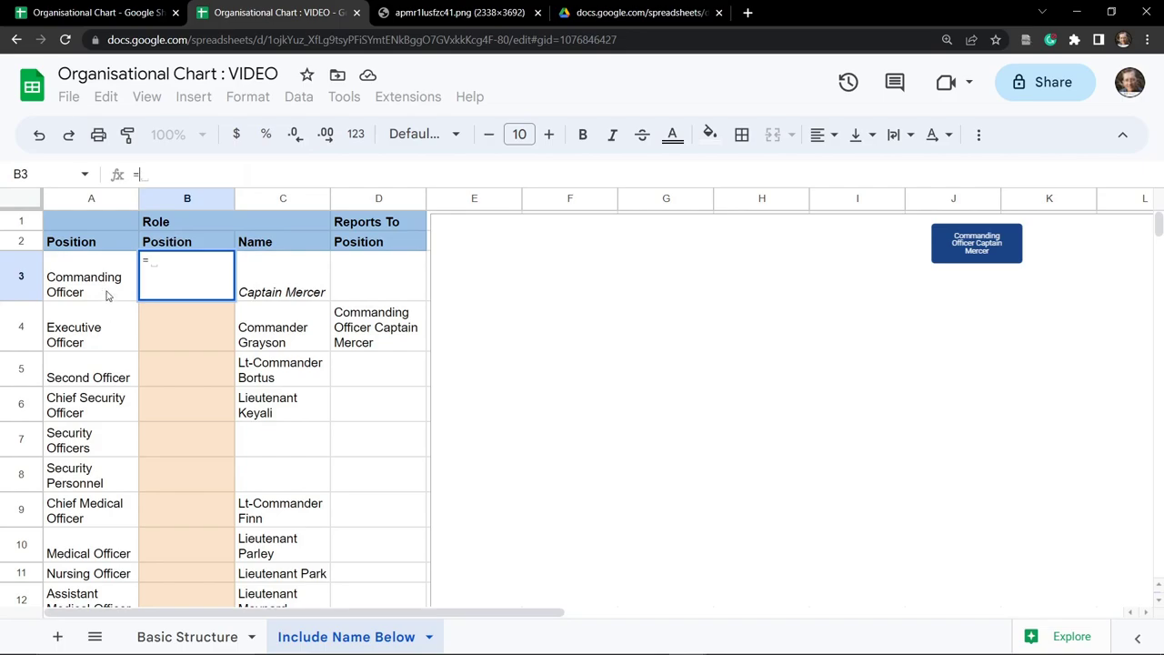
click(108, 287)
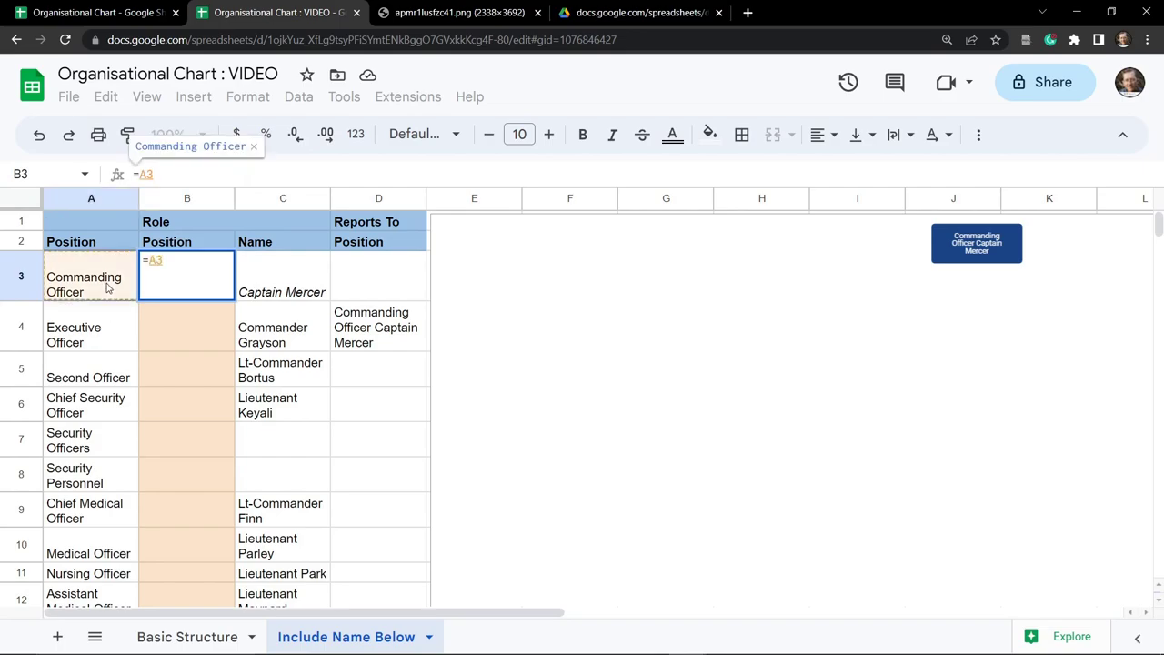
text(&)
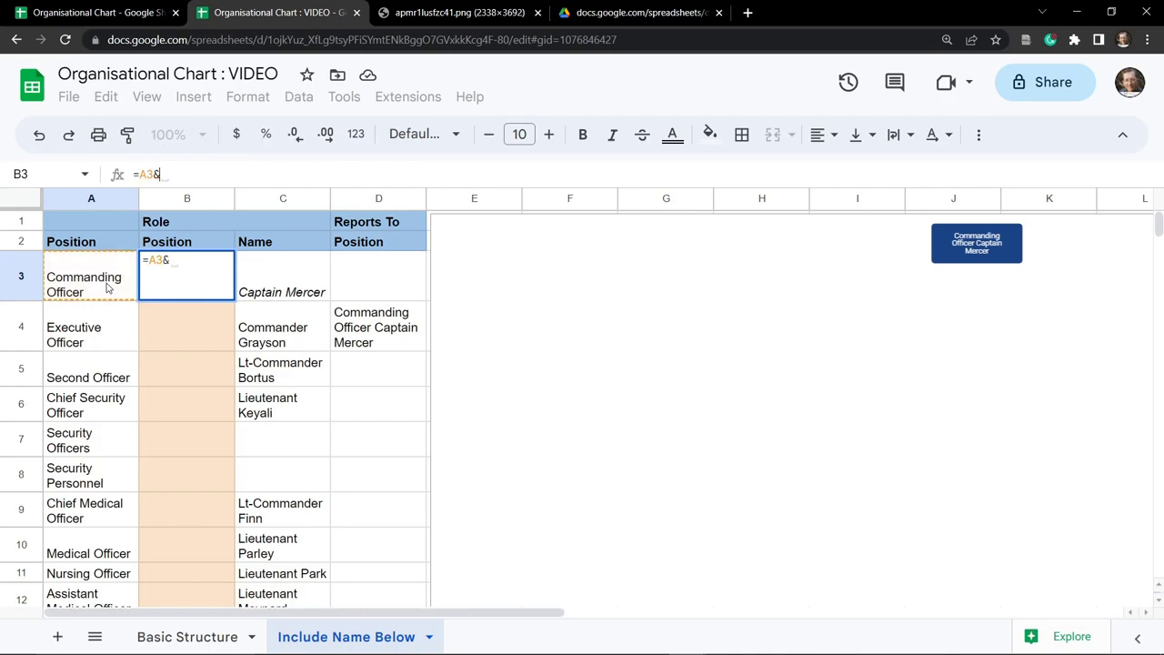
text(")
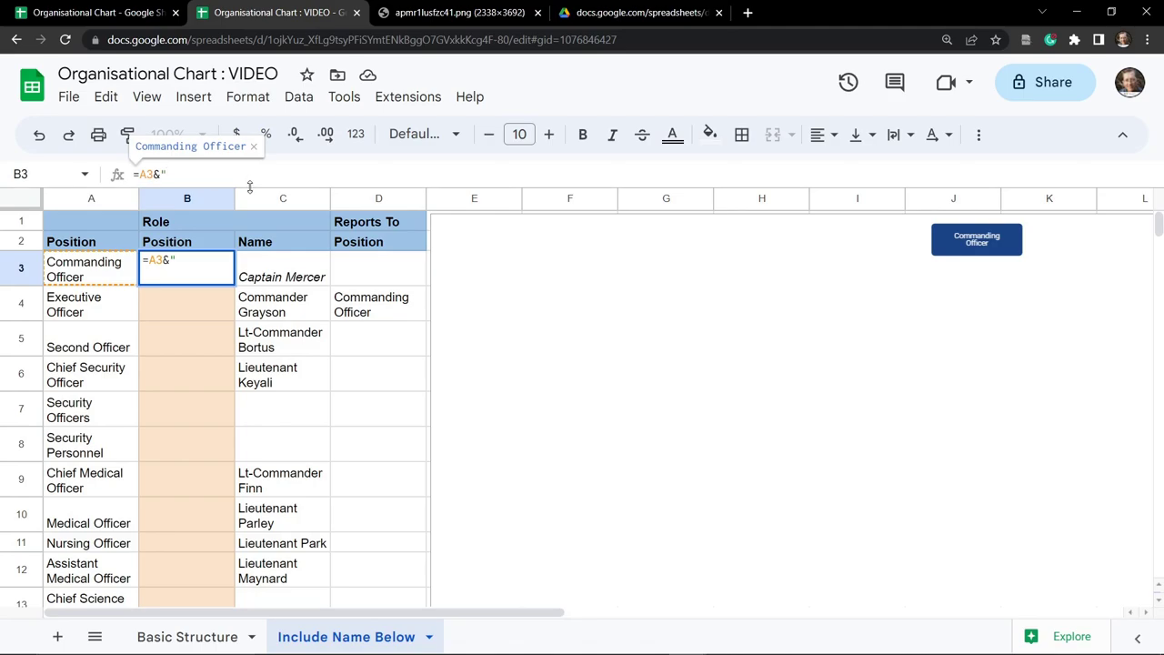
key(ctrl+Return)
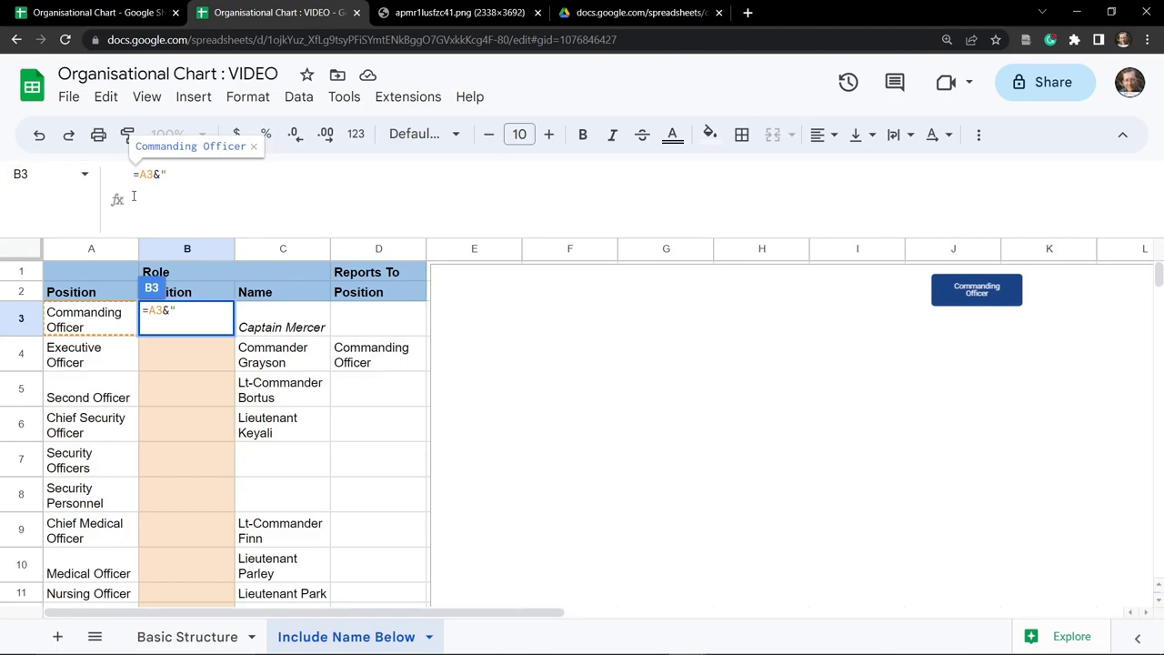
Complete the B3 formula with ("&C3&")" on the second line, and accept the suggested auto-fill for the rows below.
text(")
text(()
text(&)
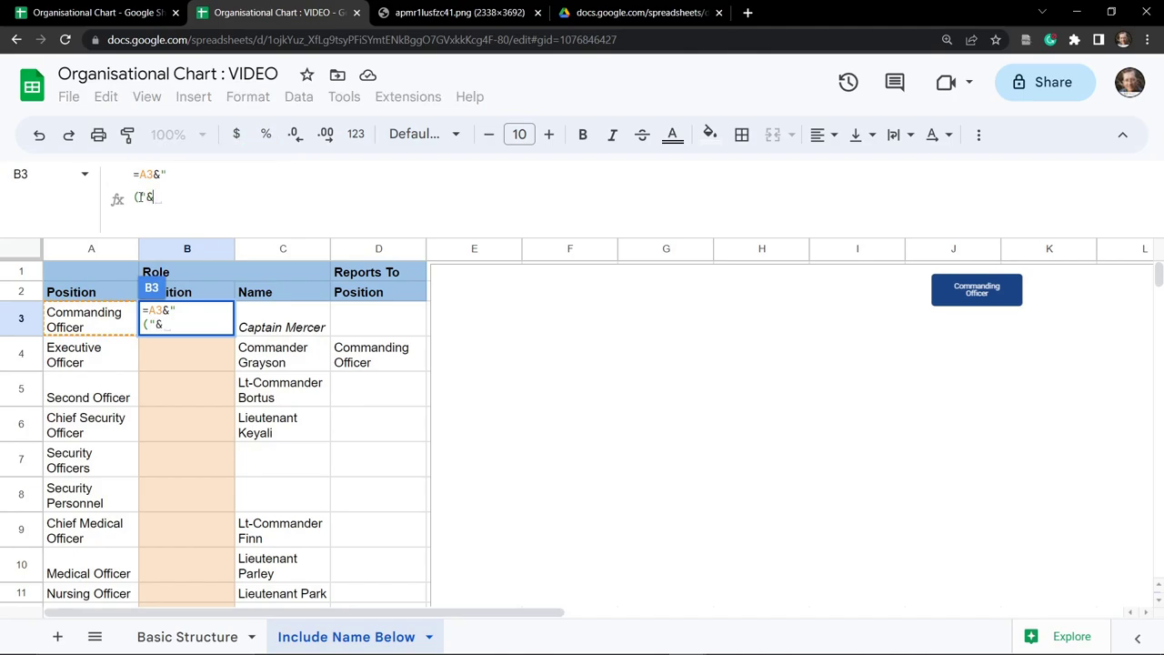
click(300, 329)
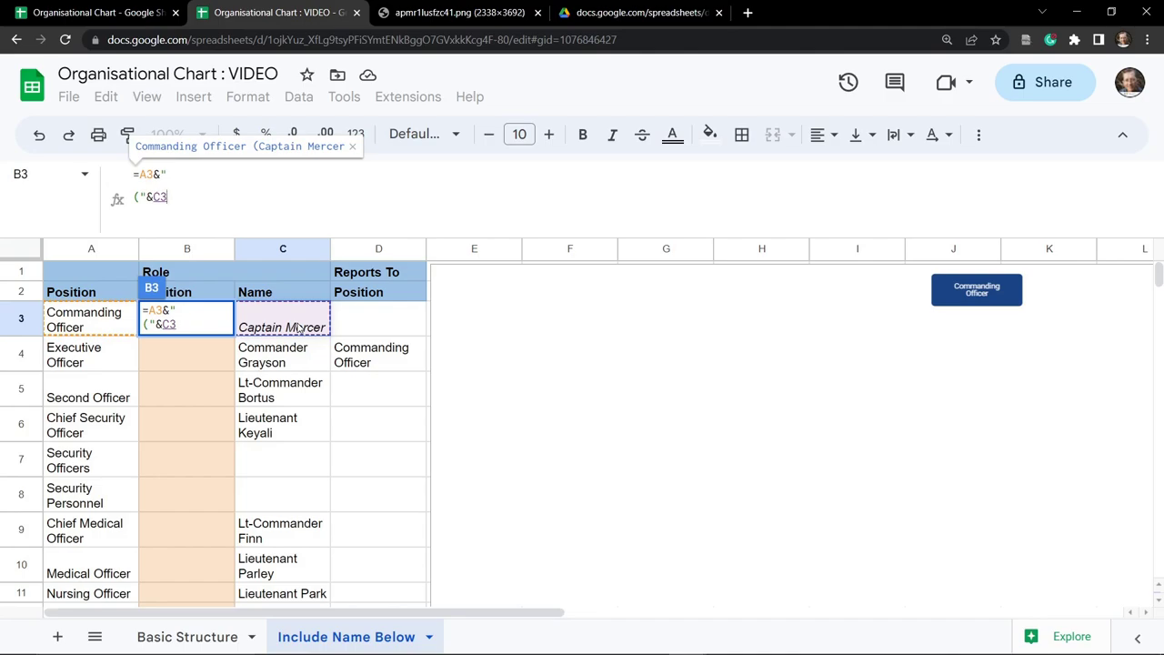
text(&)
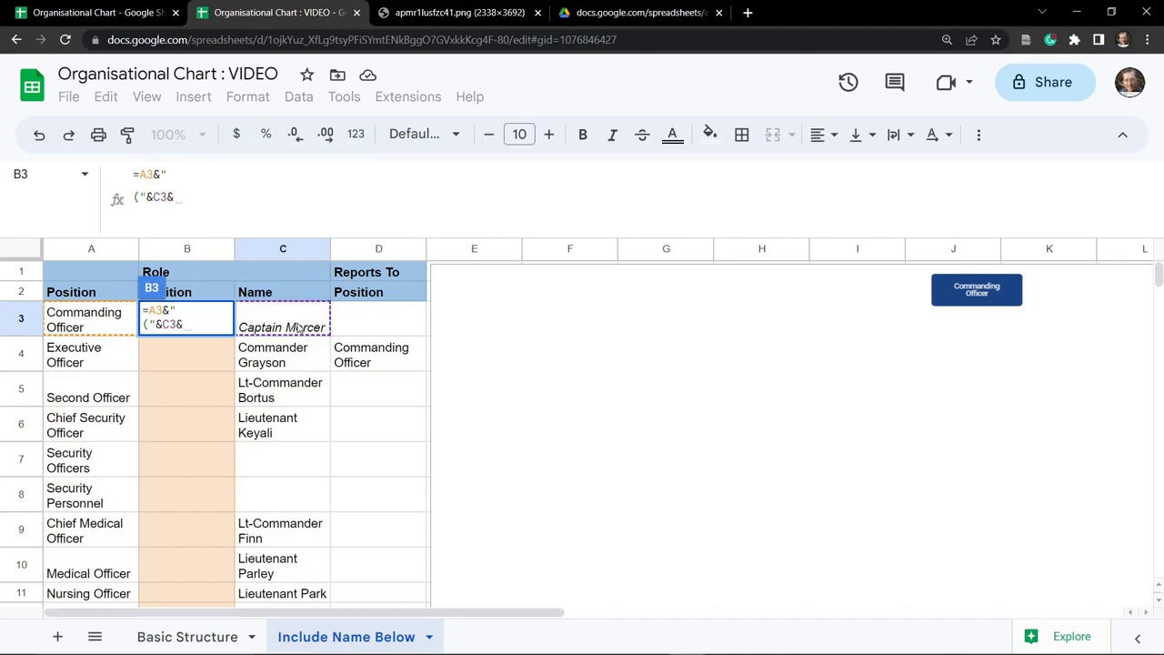
text("")
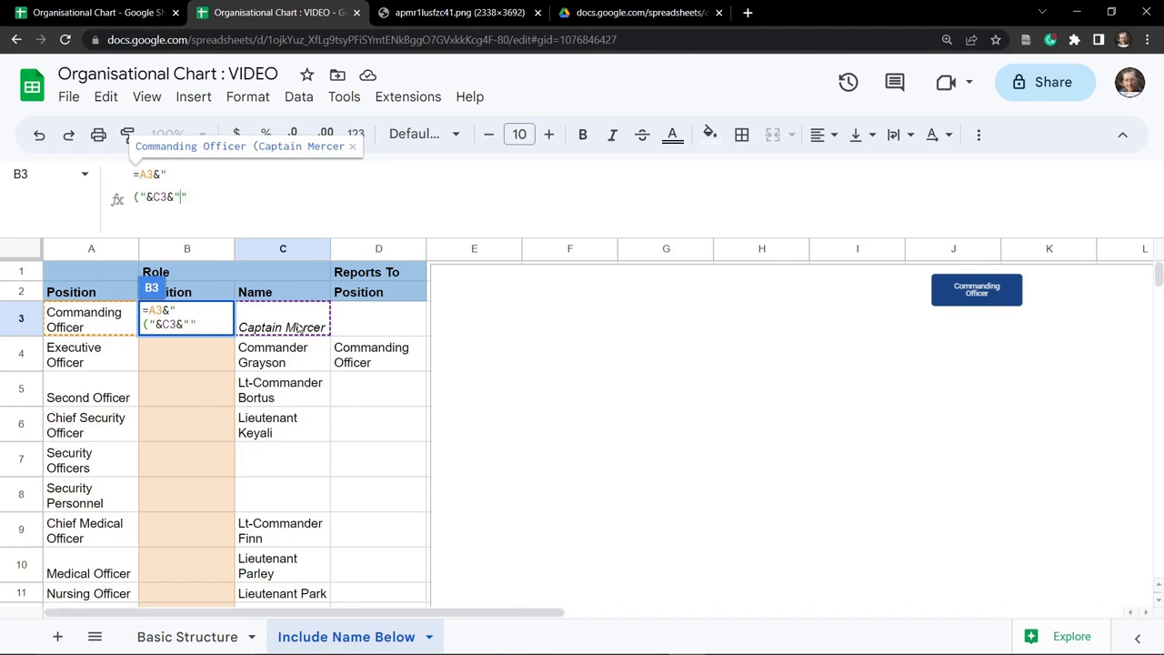
text())
key(Return)
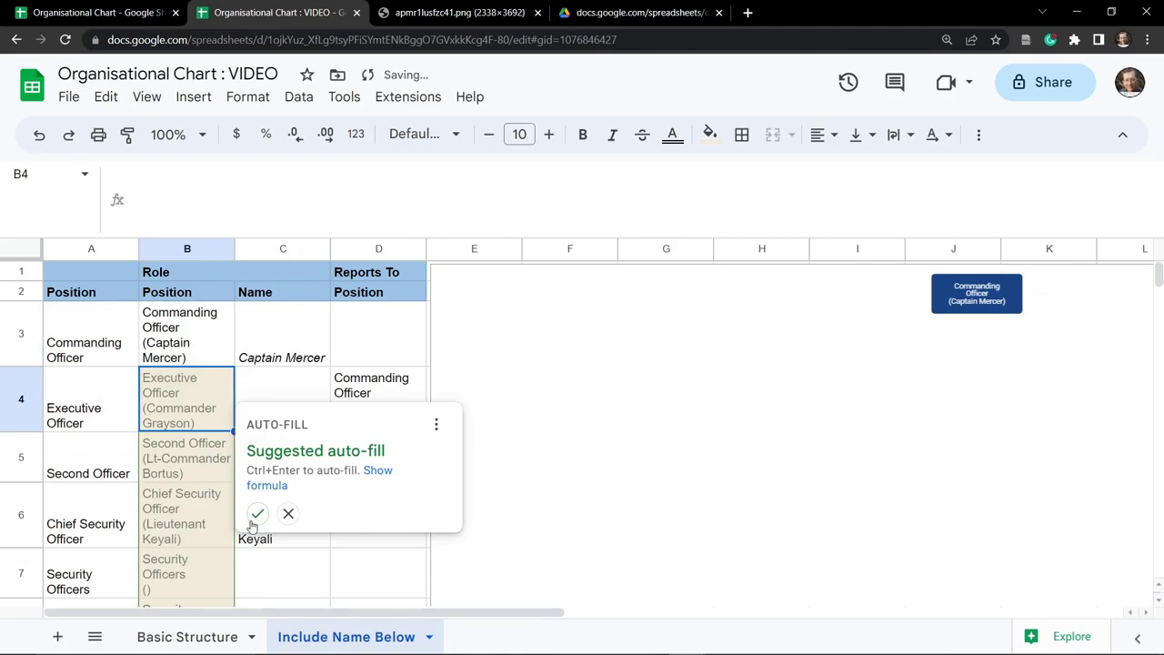
click(259, 515)
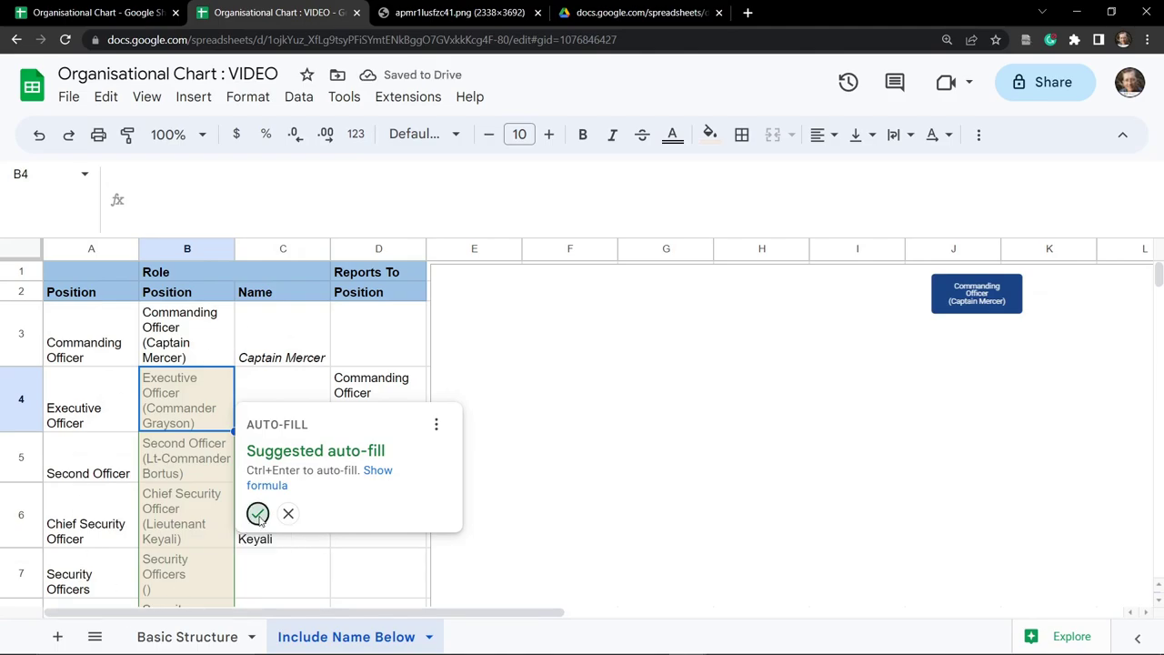
Reduce the page zoom to 100% and examine the combined position and name boxes across the chart, including Bridge Control.
scroll(664, 437, right, 5)
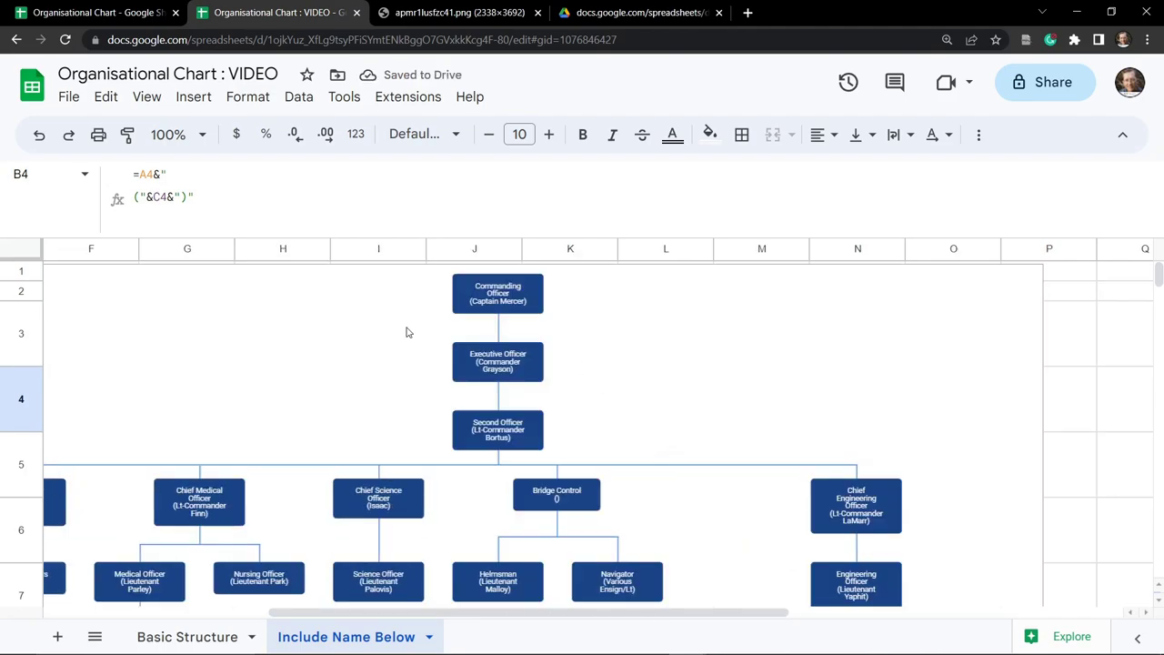
click(197, 135)
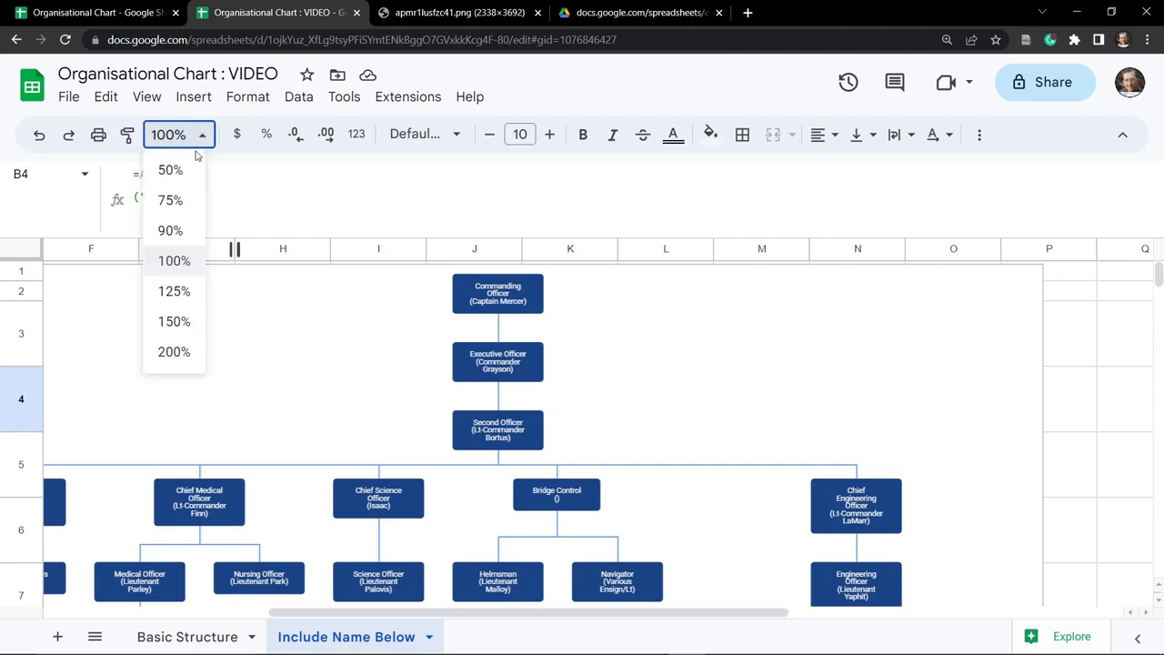
key(ctrl+plus)
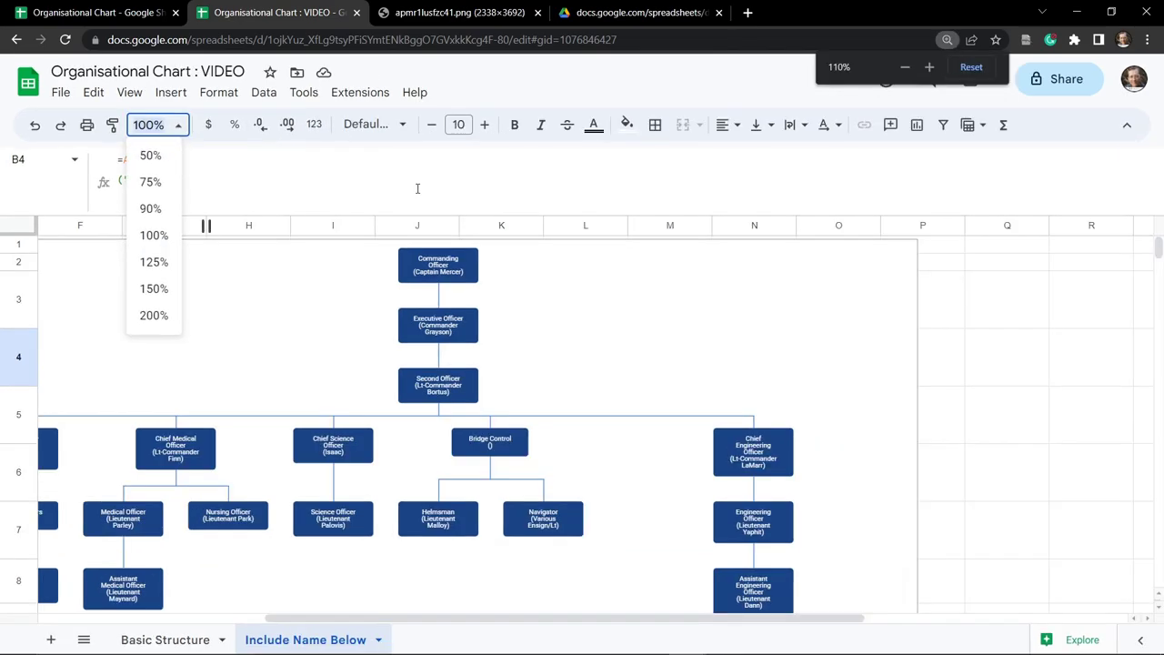
key(ctrl+minus)
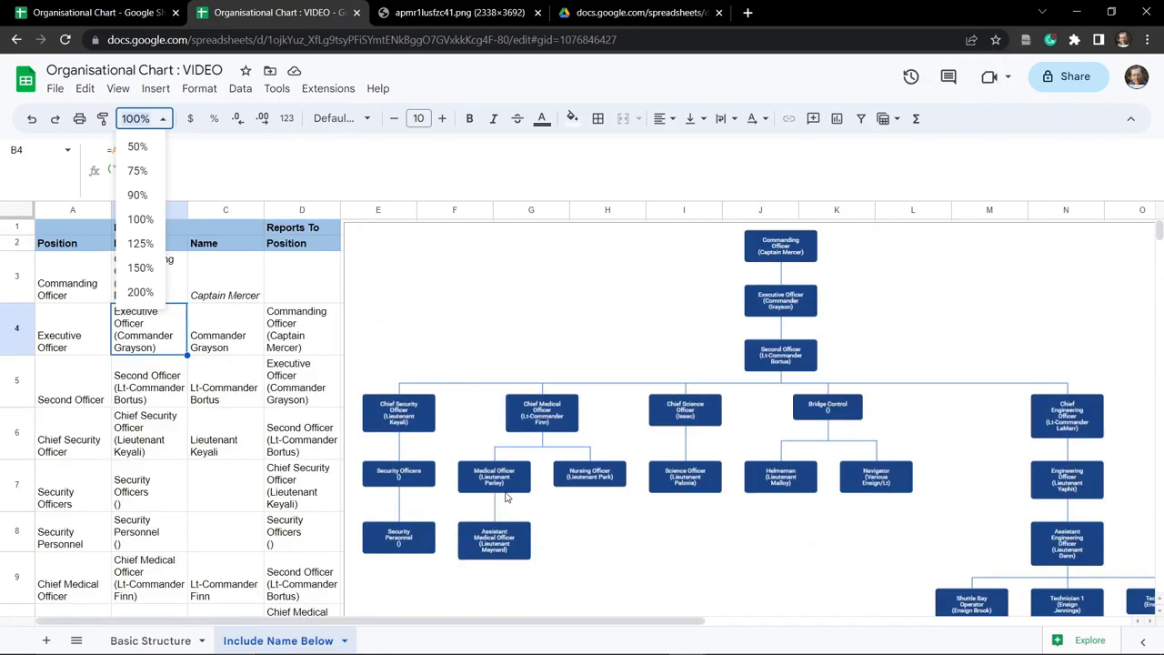
drag(582, 624, 671, 623)
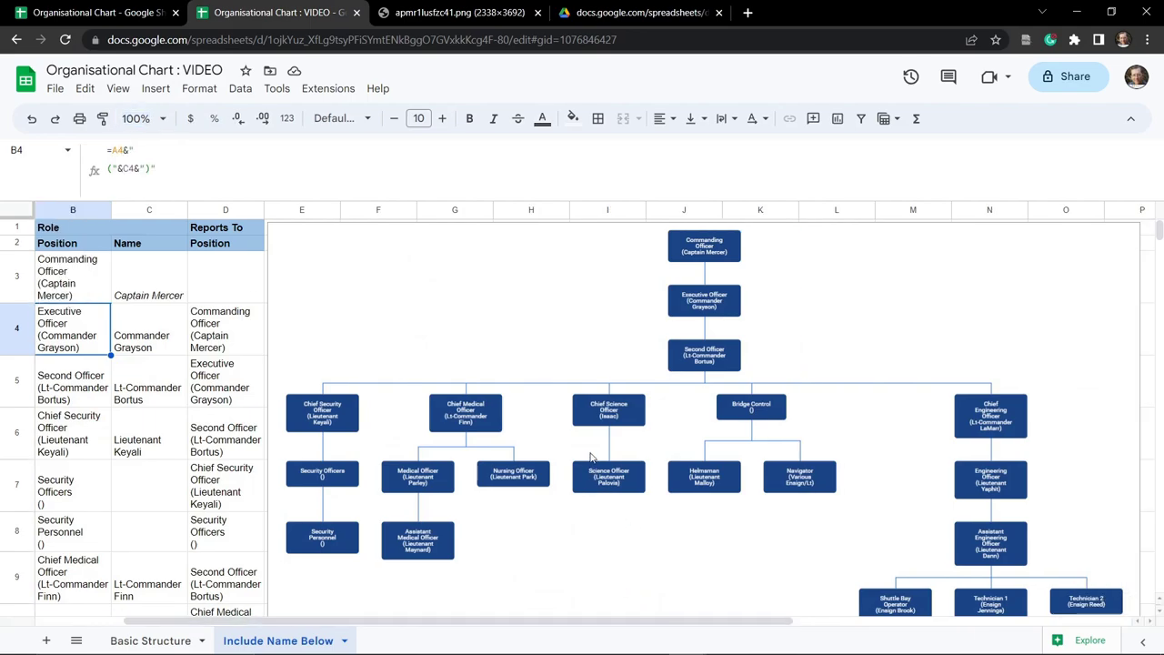
click(751, 411)
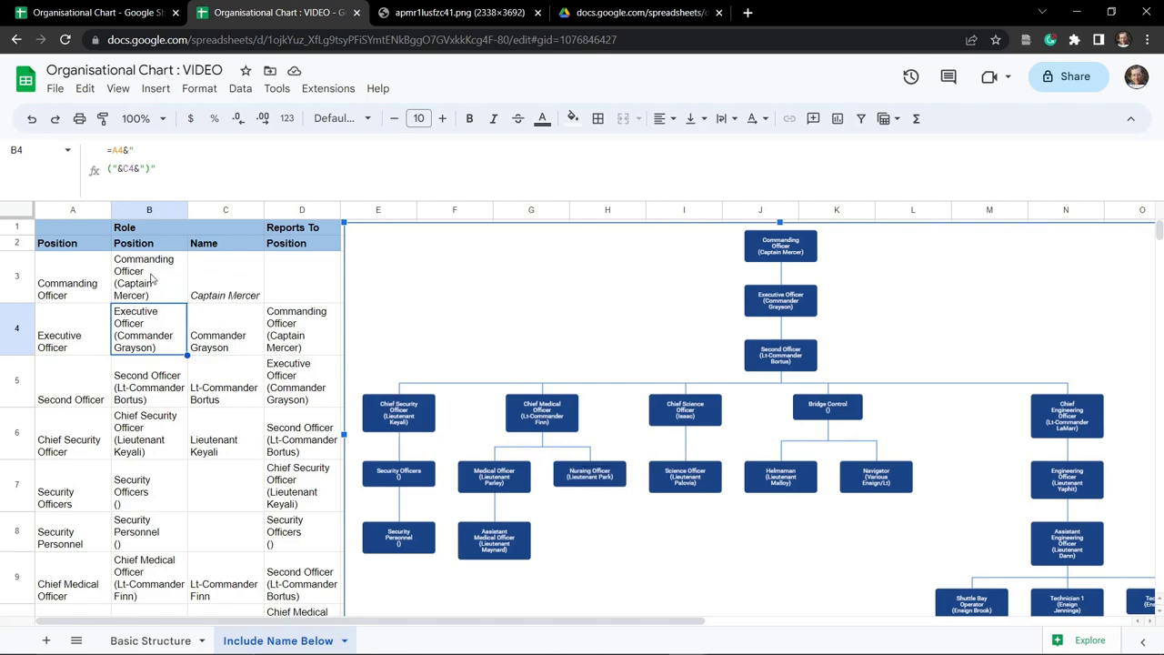
Replace the bracketed name part of the B3 formula with an IF that tests C3 = "" and returns "" when true.
click(152, 277)
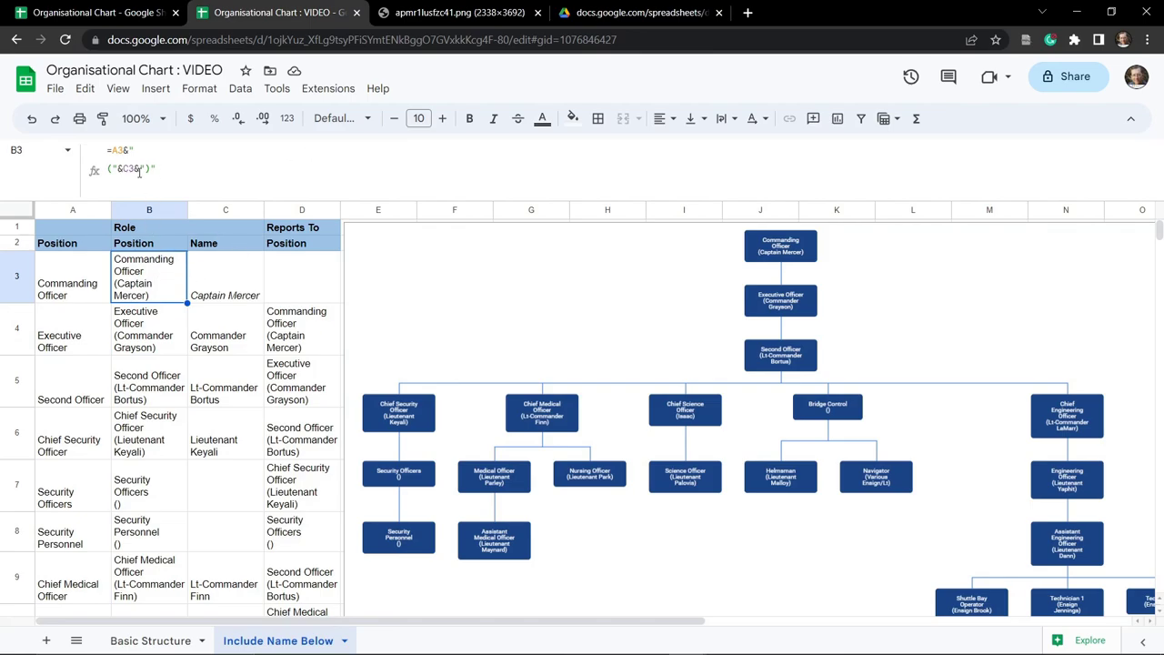
drag(156, 168, 107, 168)
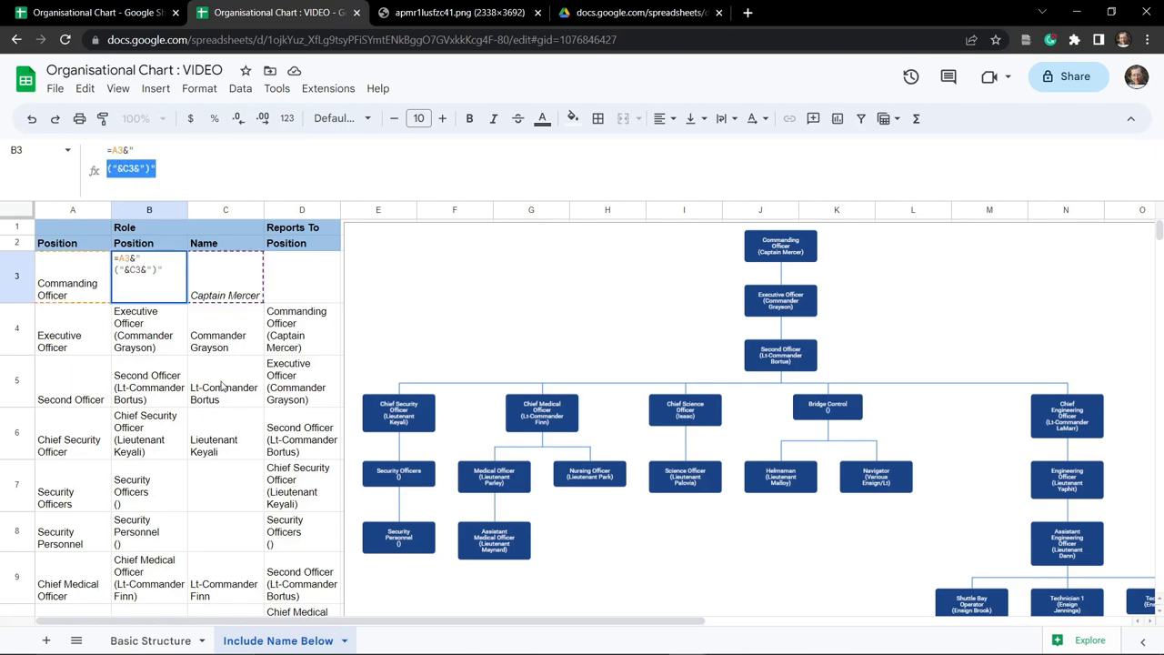
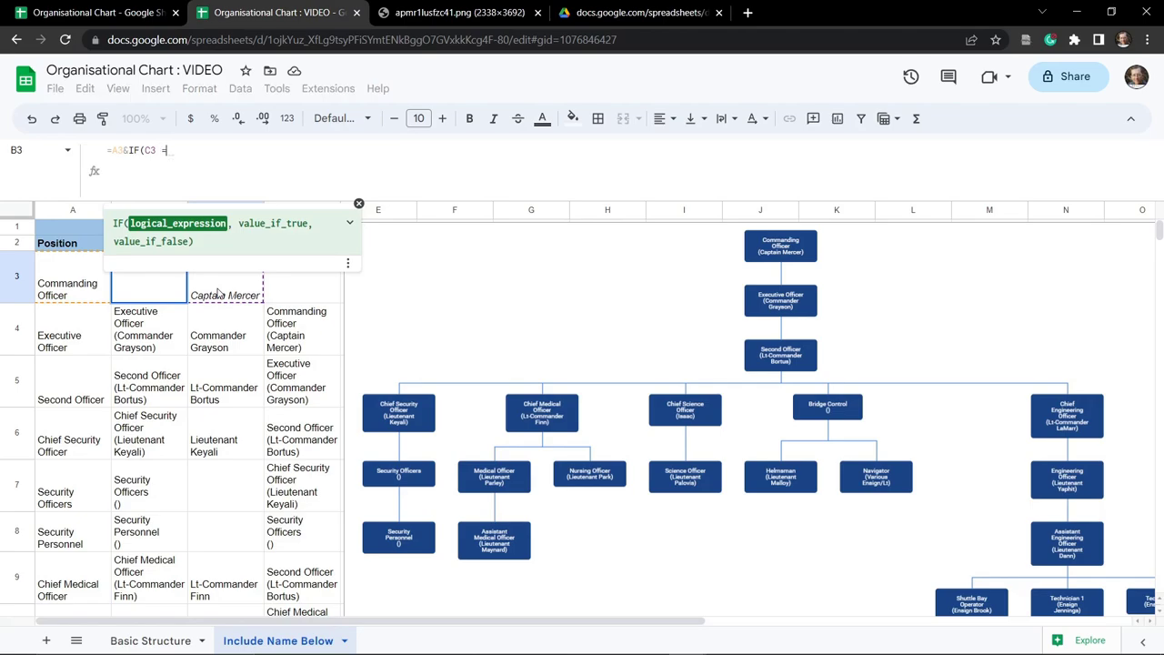
text("")
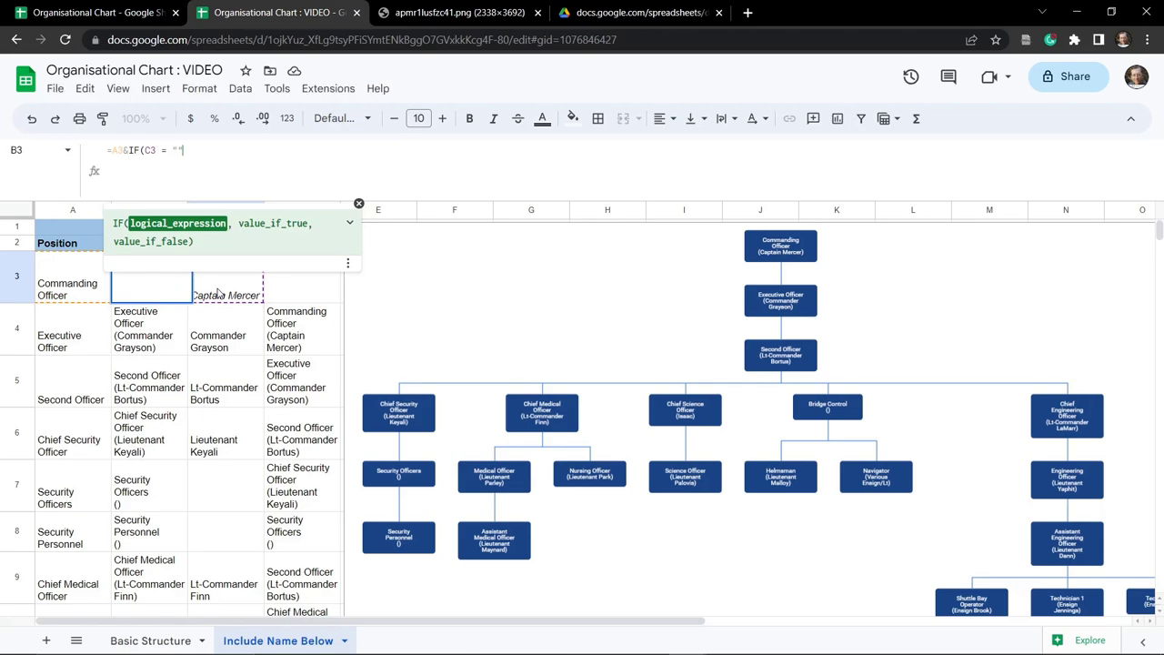
text(,)
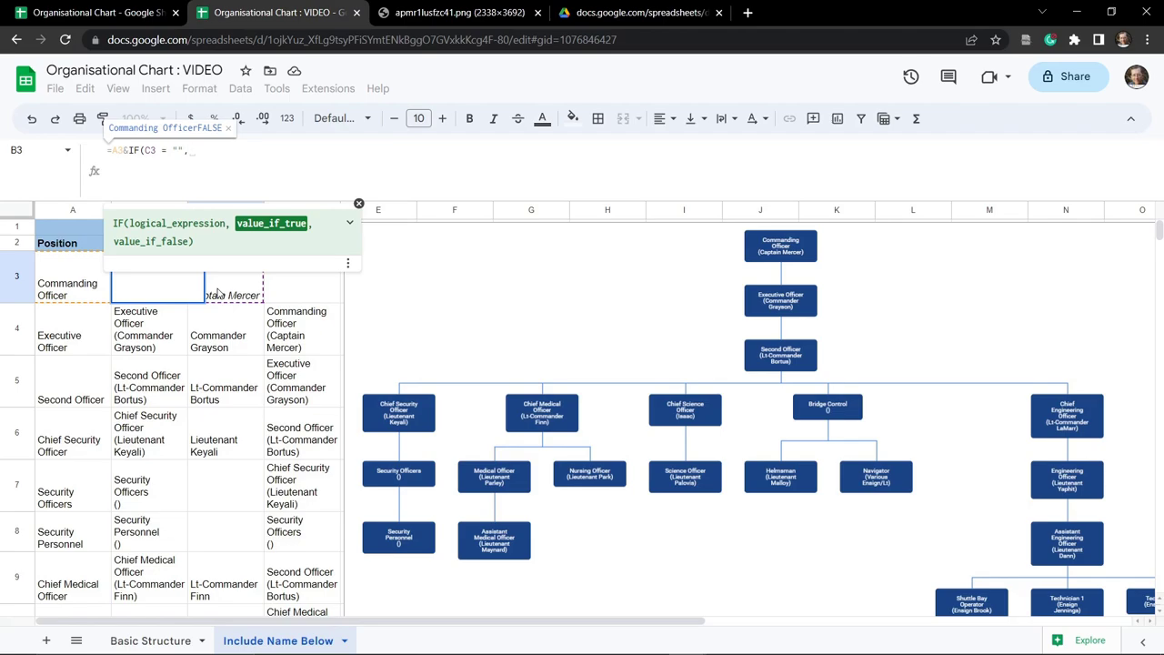
text("")
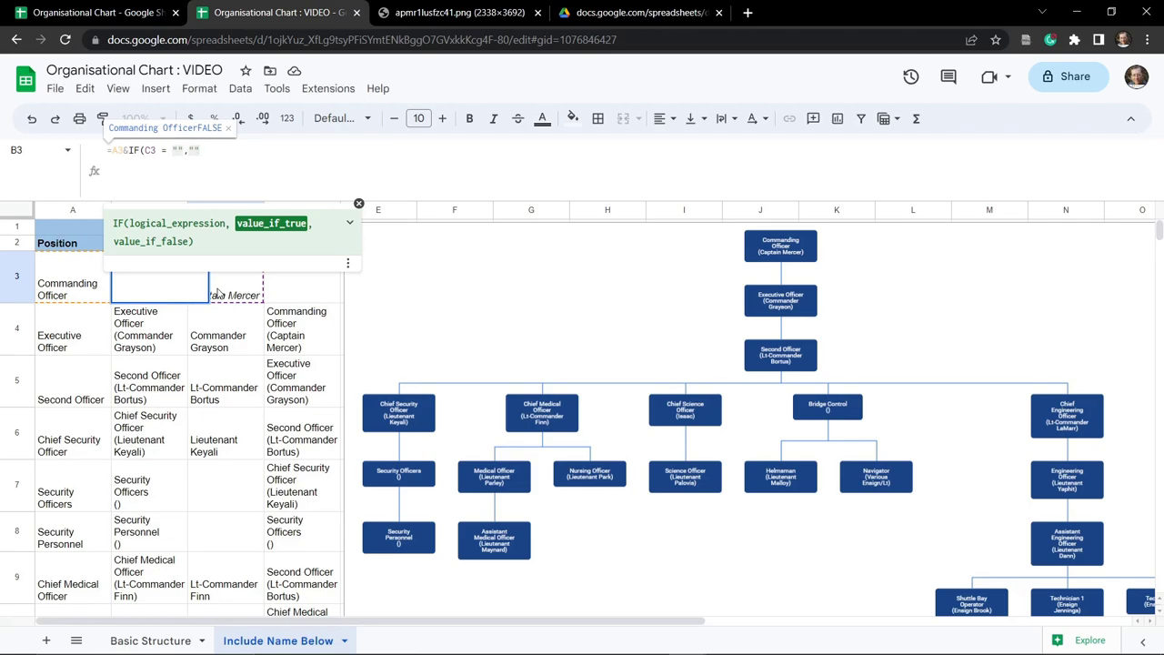
text(,)
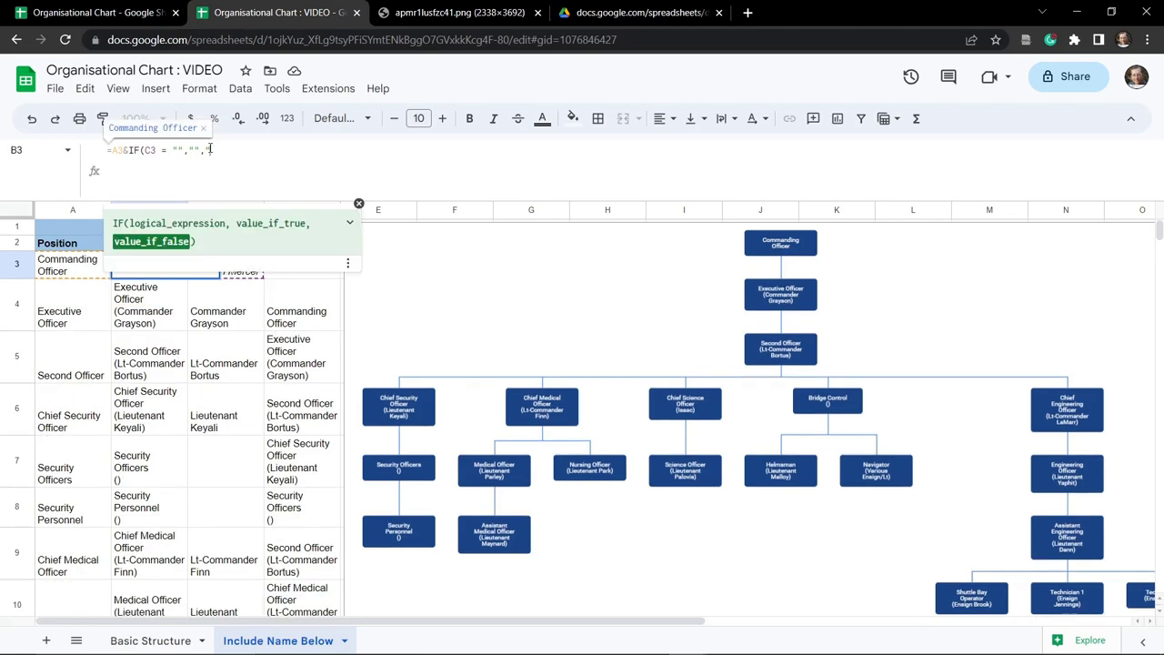
Complete the IF in B3 with a false value of a quoted line break followed by ("&C3&")", and enter the formula.
key(ctrl+Return)
text((")
text(&)
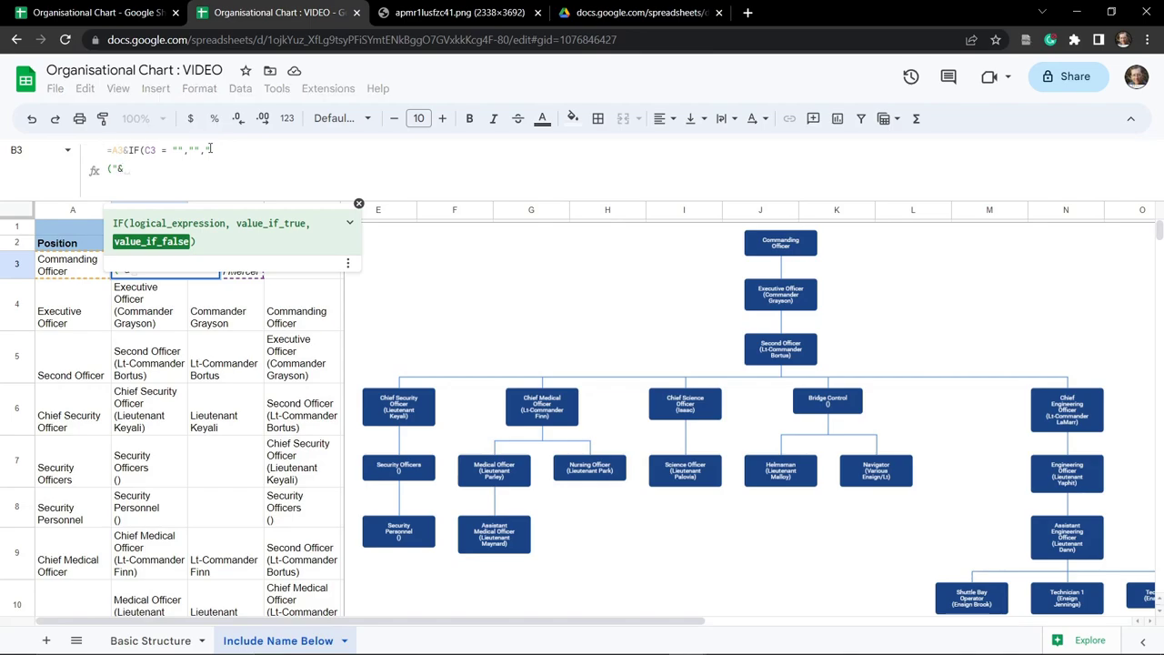
text(C)
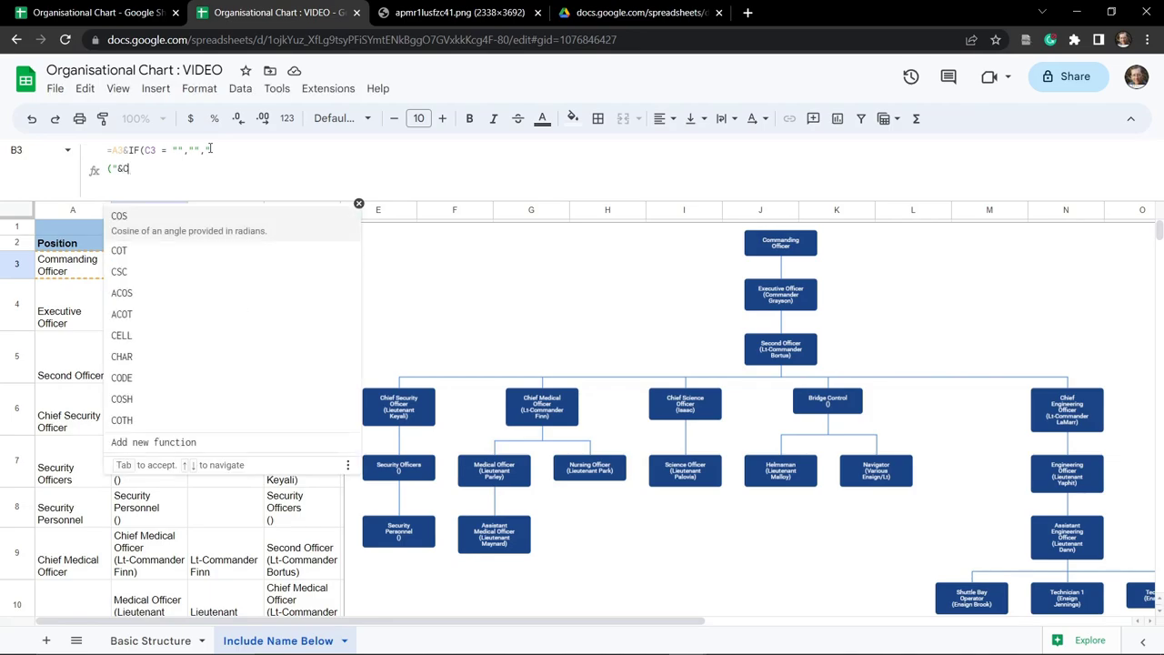
text(3)
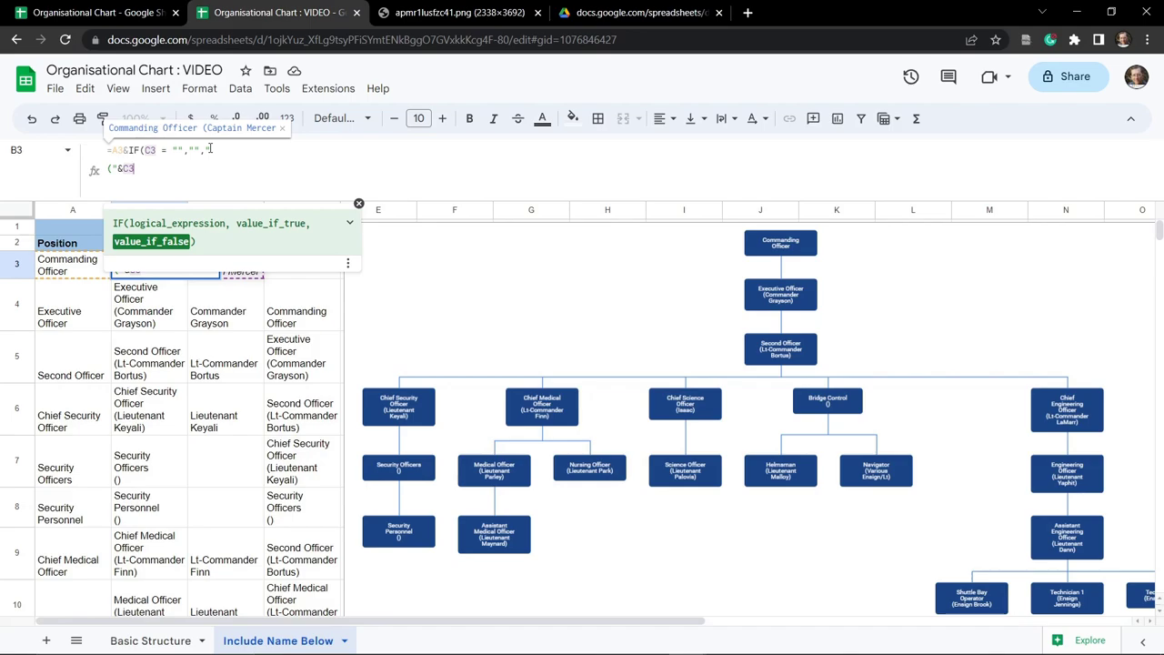
text(&"))
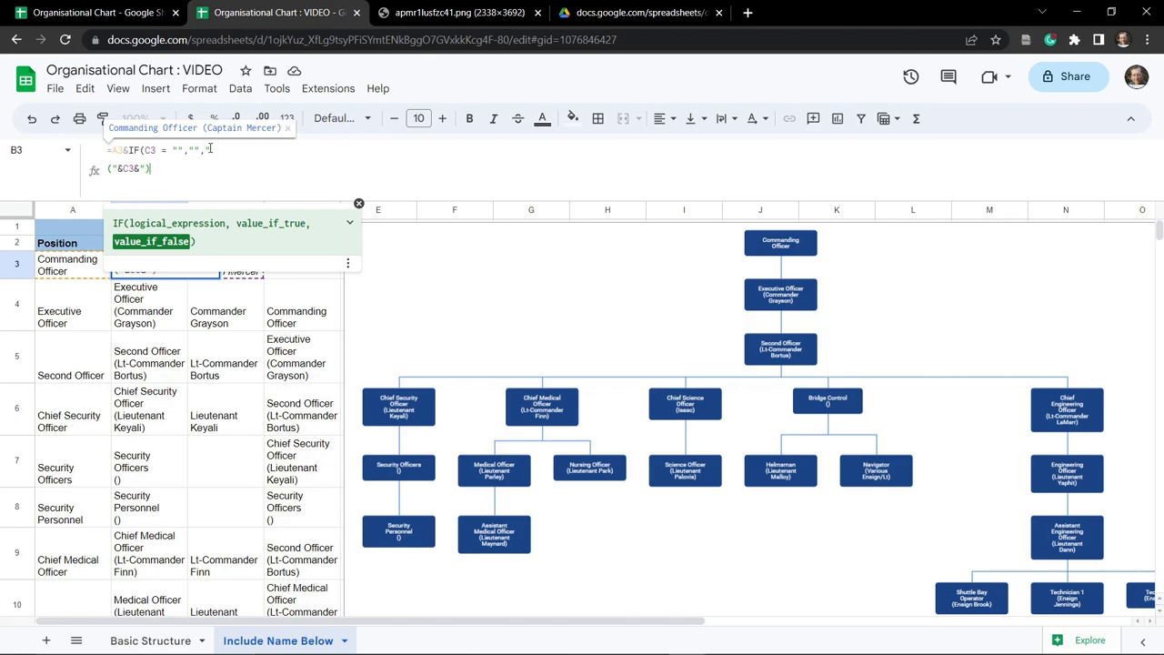
text("))
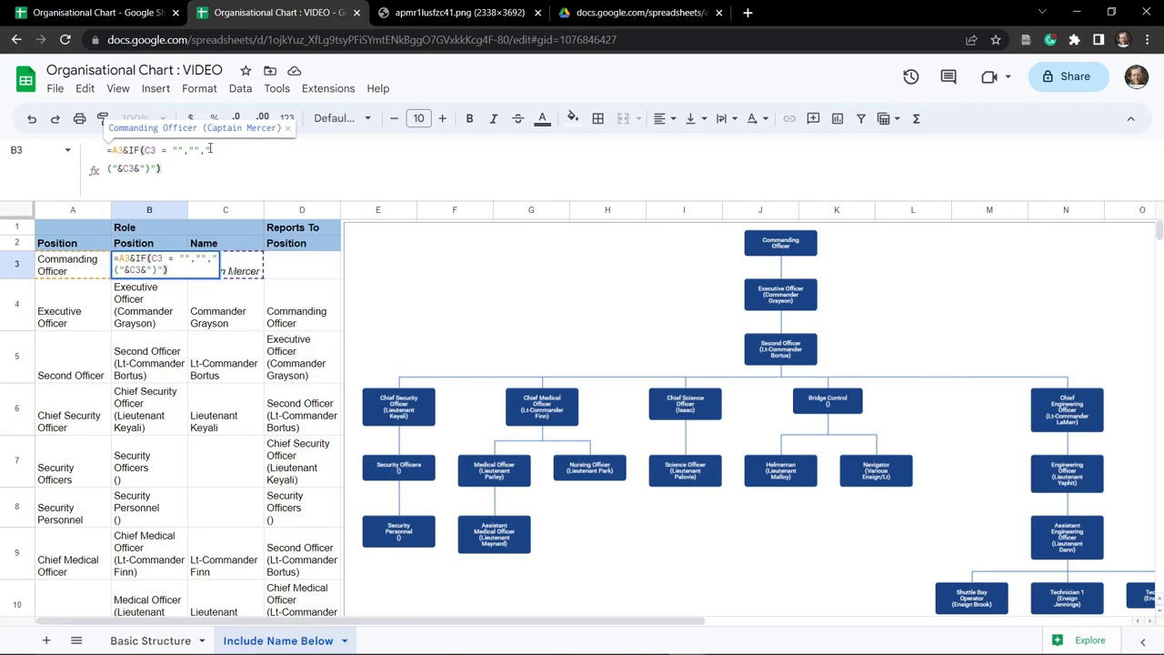
key(Tab)
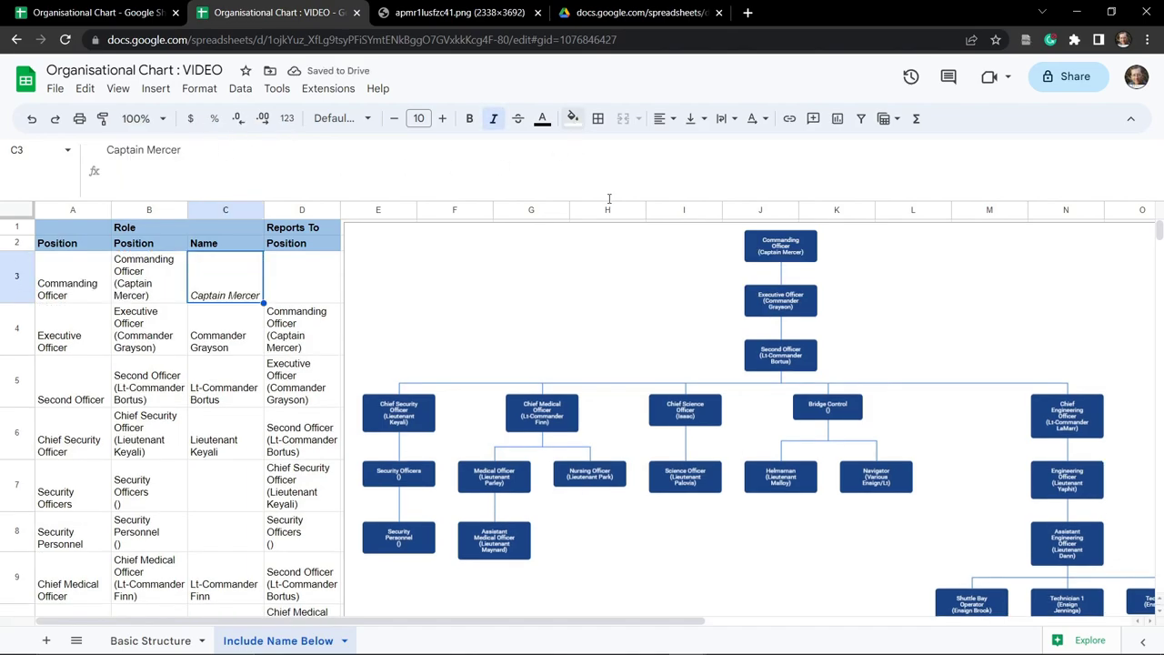
Copy the B3 formula down the Role Position column to B23.
click(149, 285)
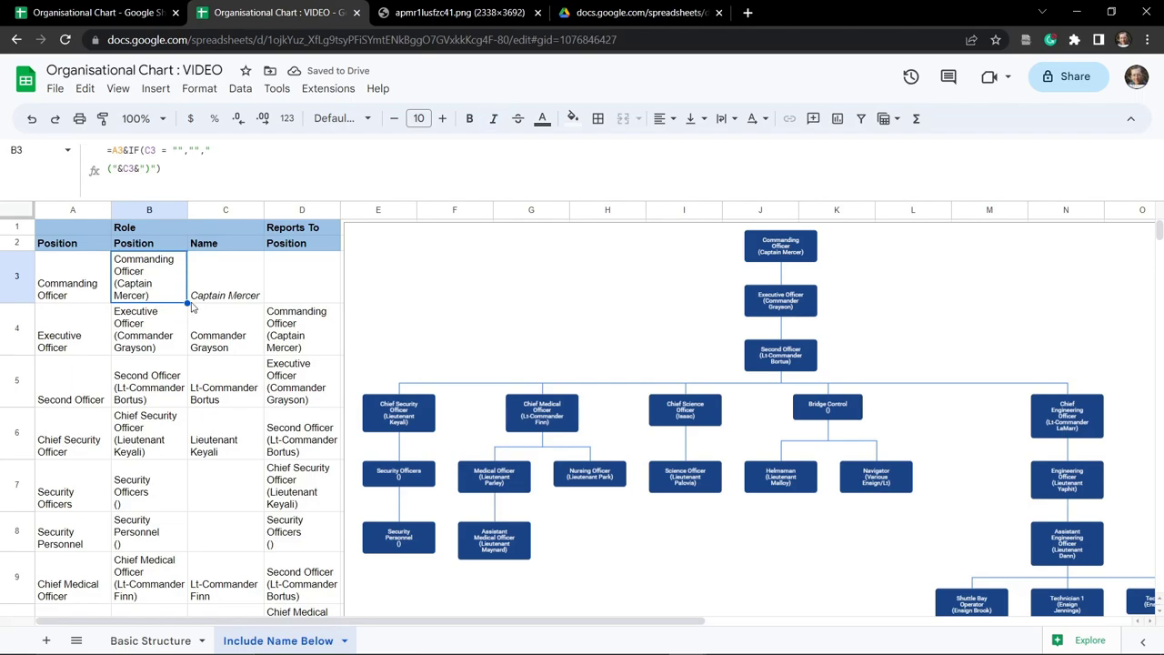
drag(186, 303, 146, 409)
scroll(182, 400, down, 8)
scroll(149, 533, down, 3)
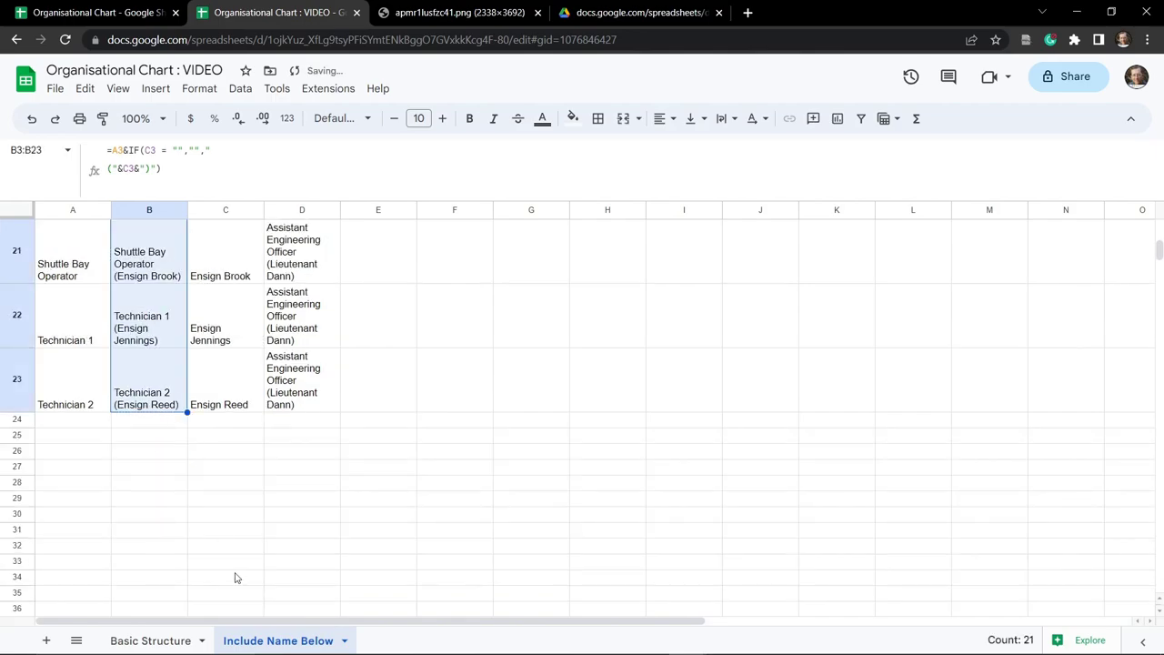
scroll(234, 576, up, 10)
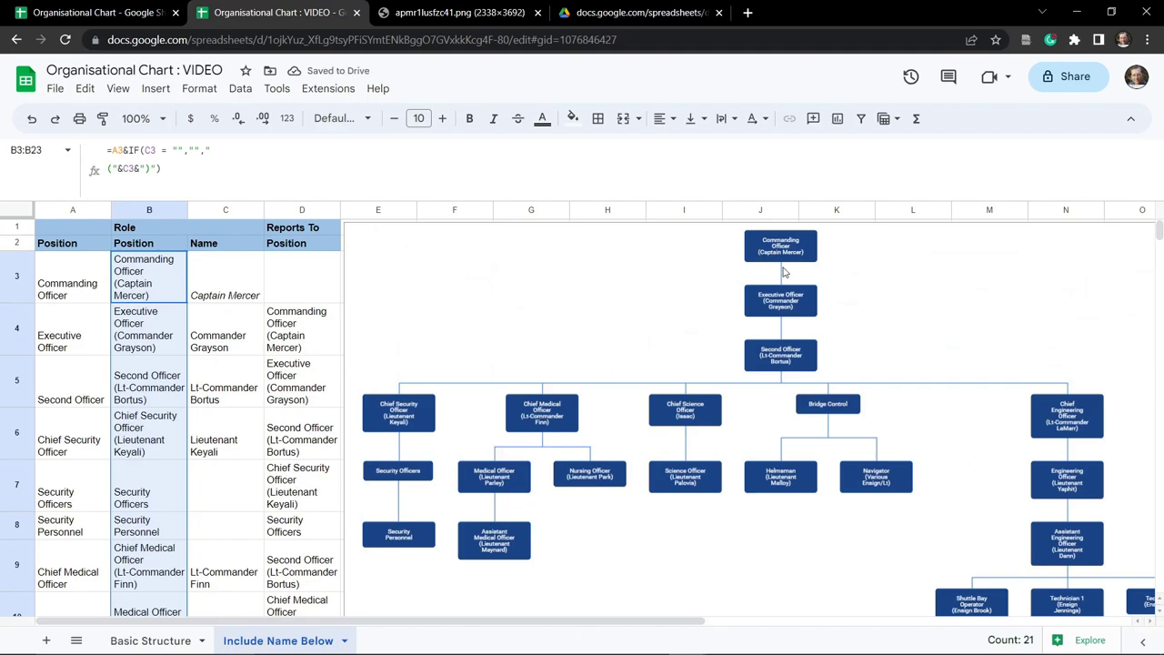
Compare the chart with the unnamed rows such as Bridge Control, and shrink the formula bar back to a single line.
scroll(786, 273, down, 1)
scroll(187, 321, up, 1)
scroll(238, 422, down, 5)
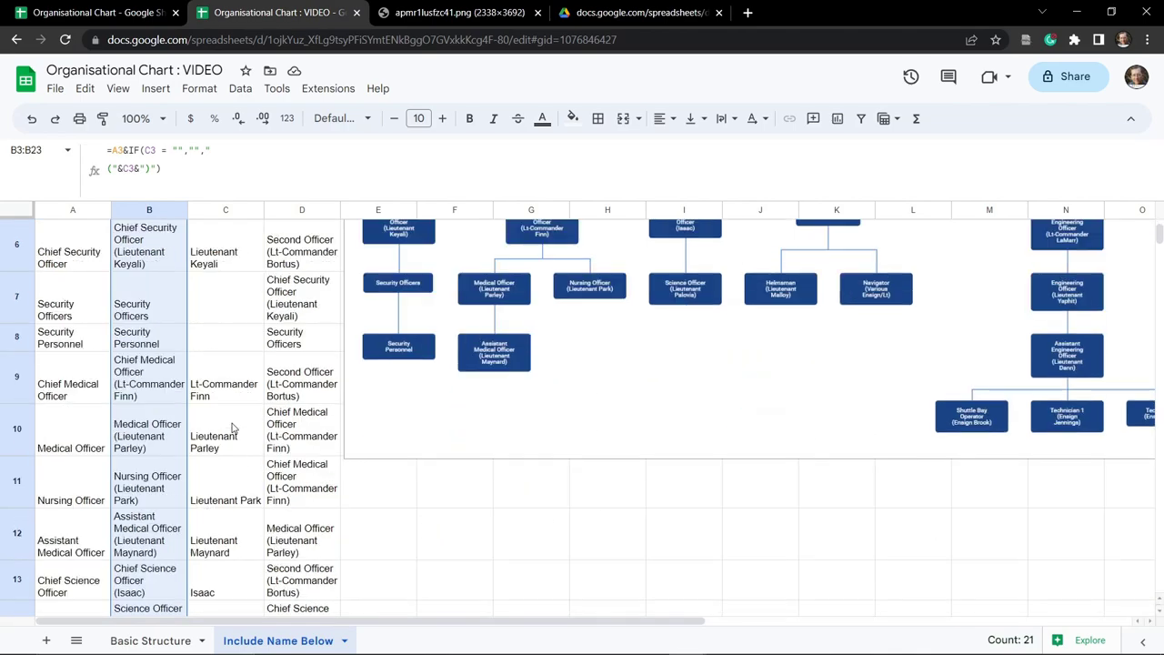
click(223, 566)
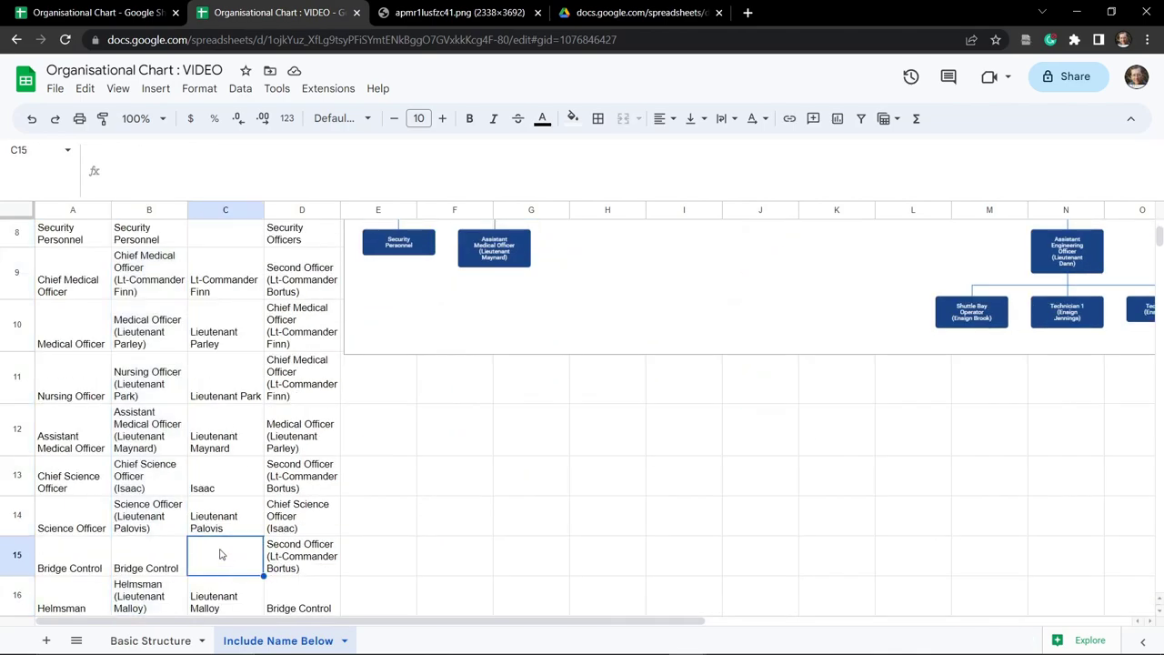
scroll(227, 561, up, 3)
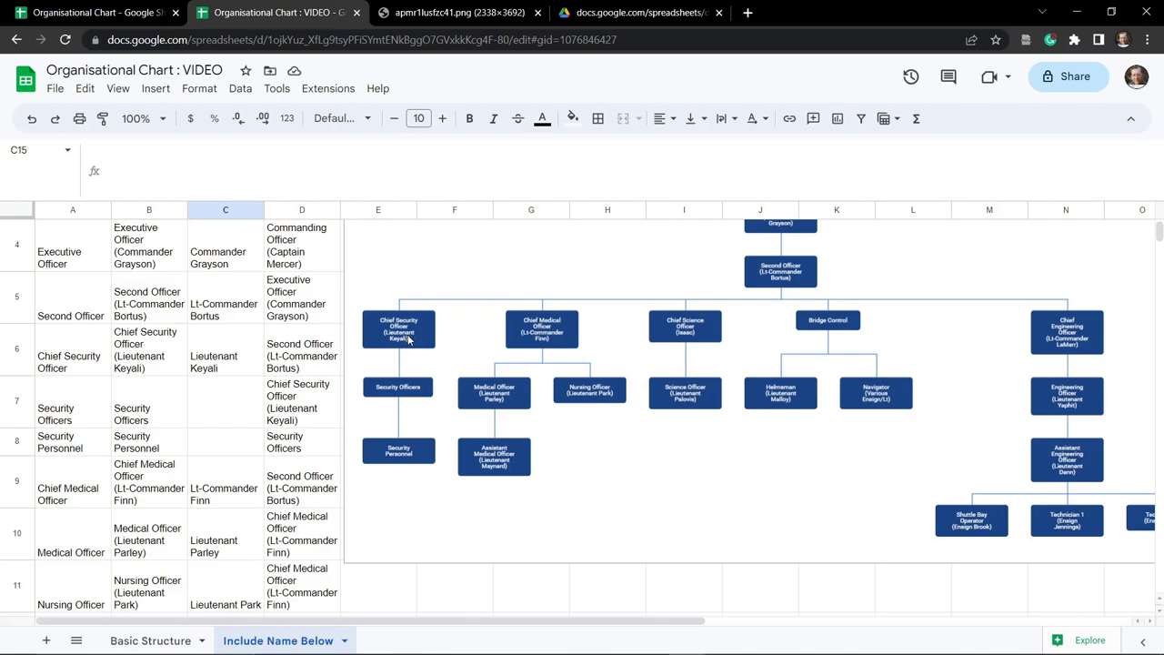
scroll(415, 346, up, 2)
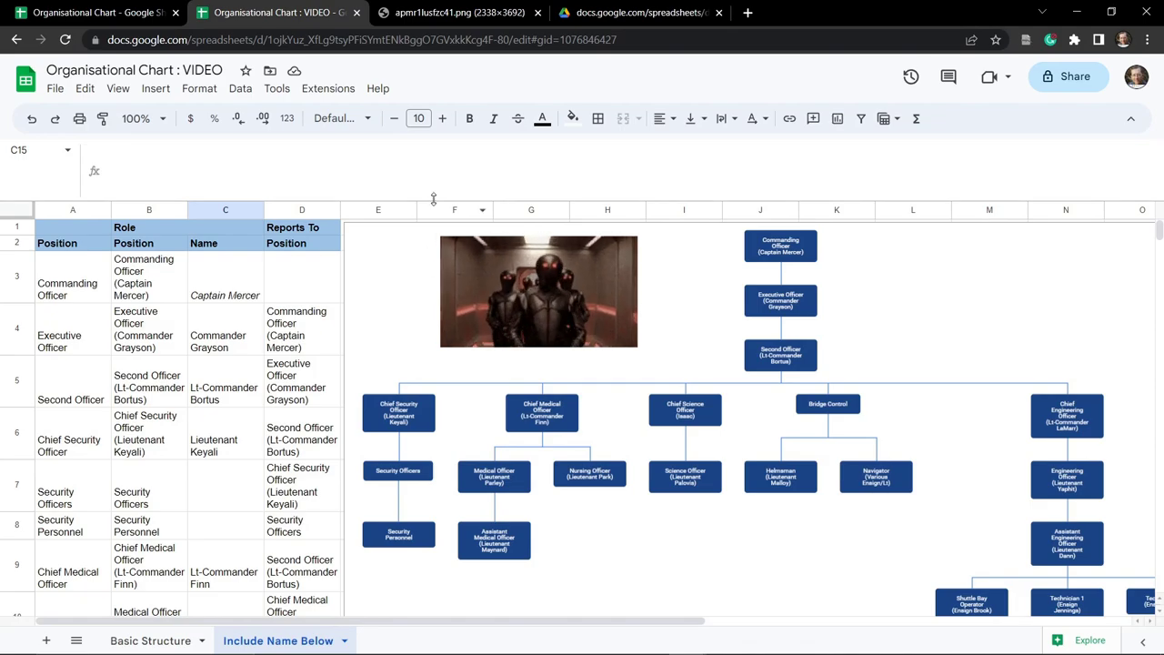
drag(434, 198, 426, 141)
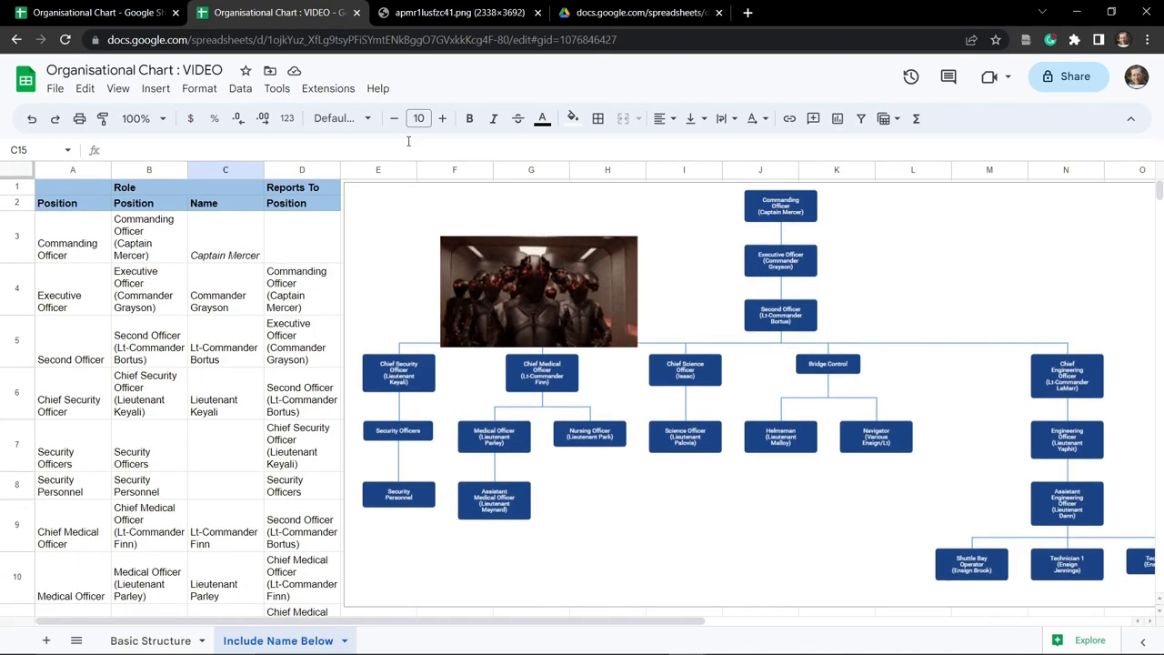